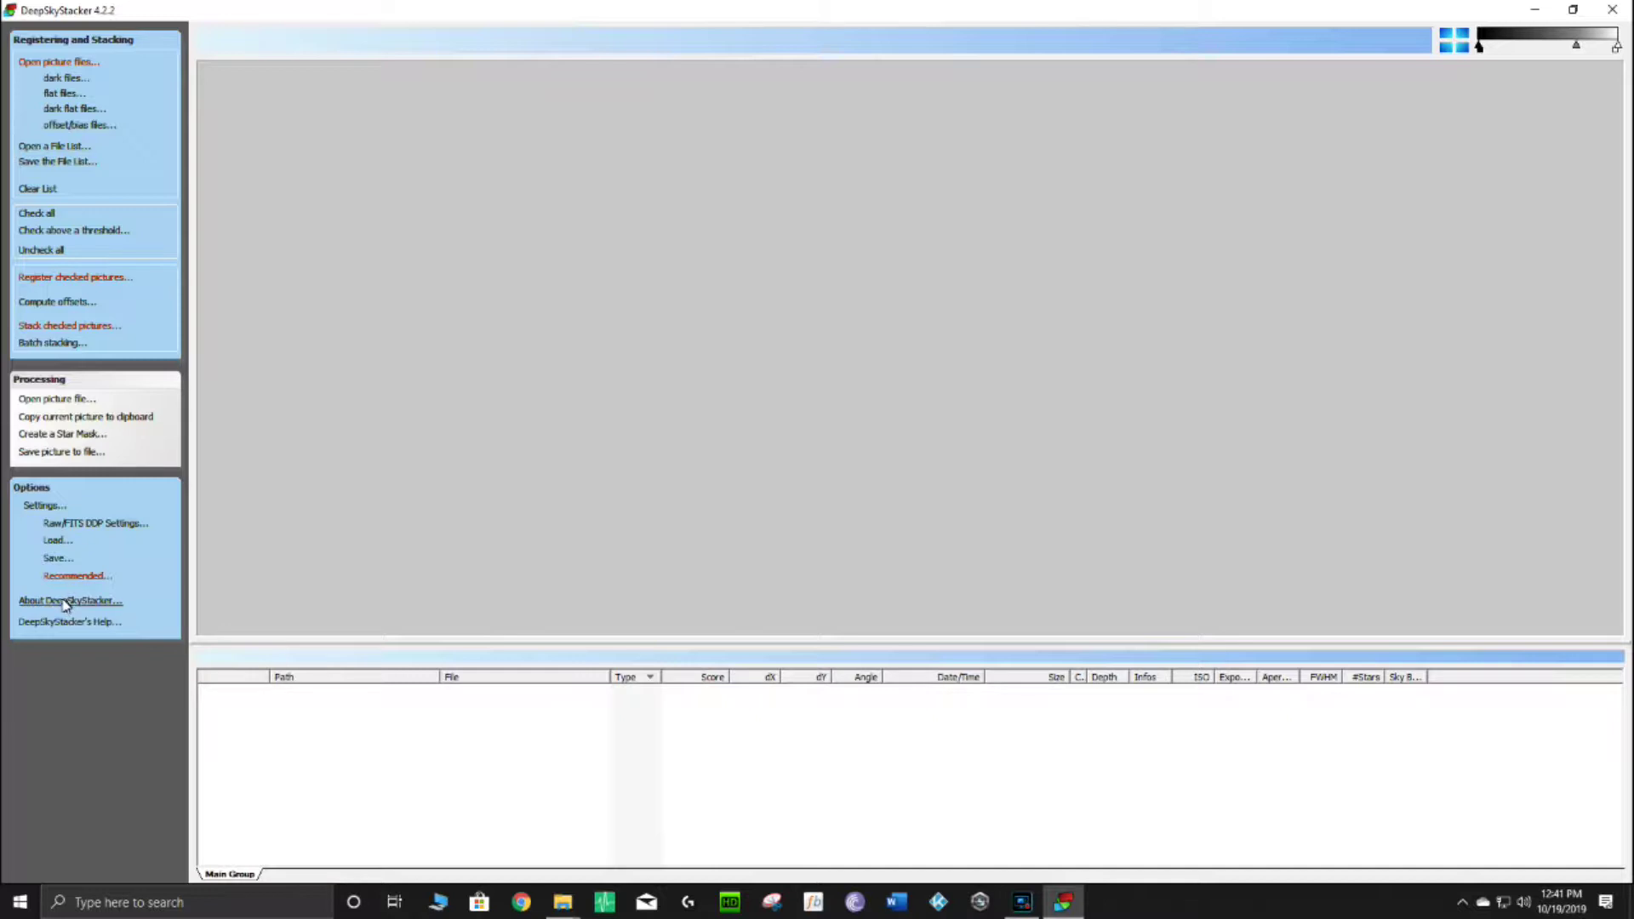
- Review the star detection threshold and the median filter noise reduction option in the register settings
click(32, 505)
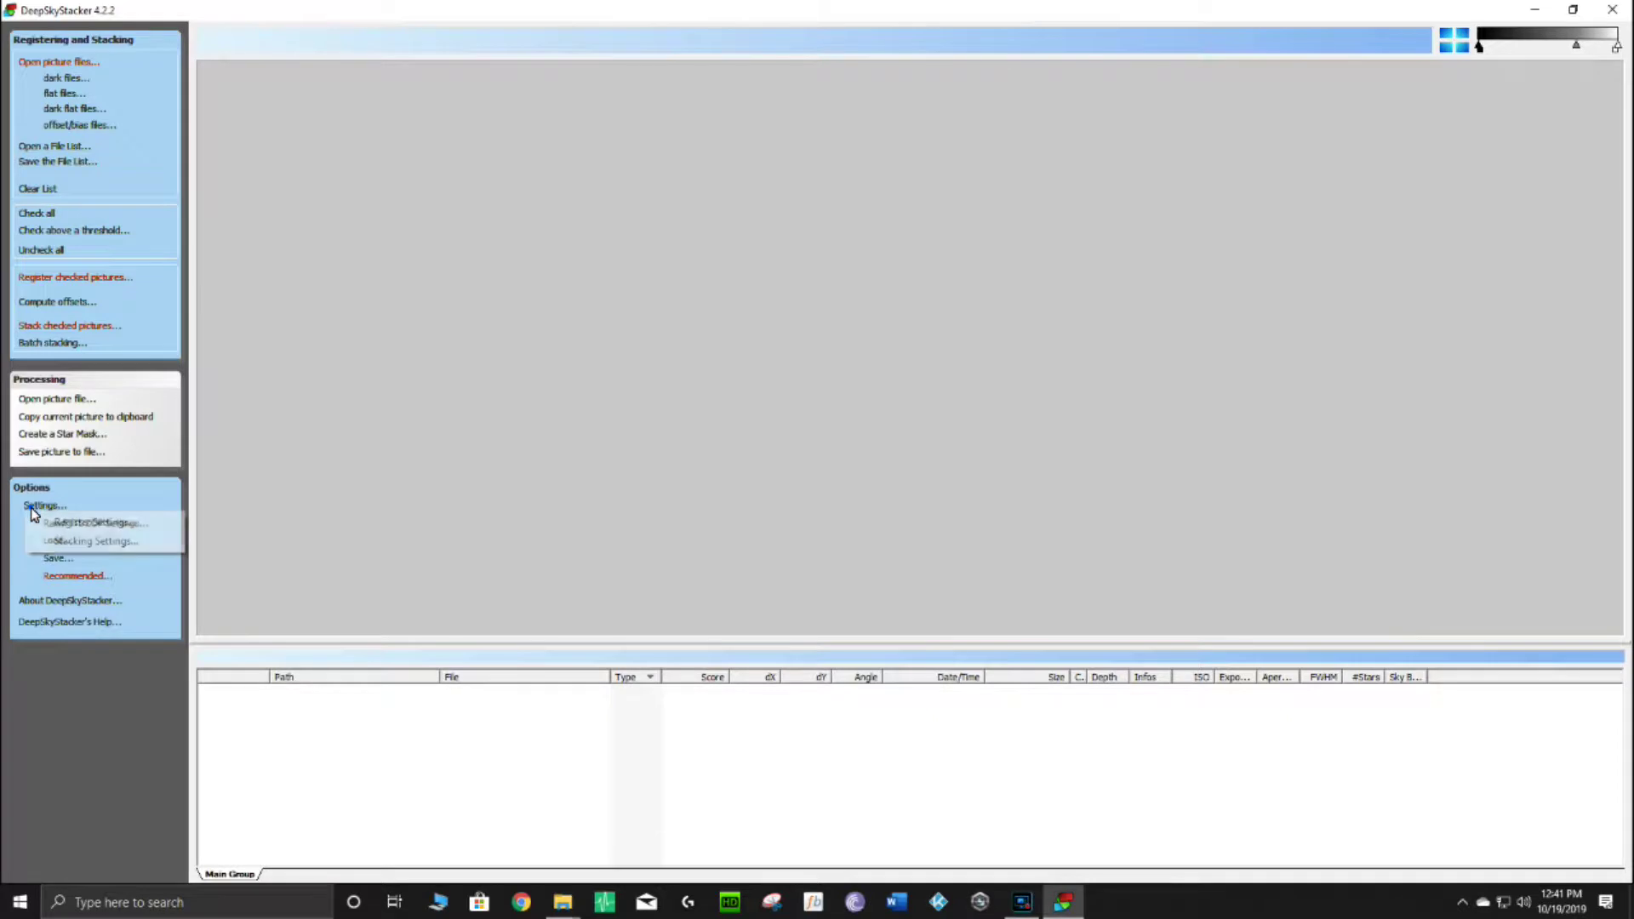
click(92, 523)
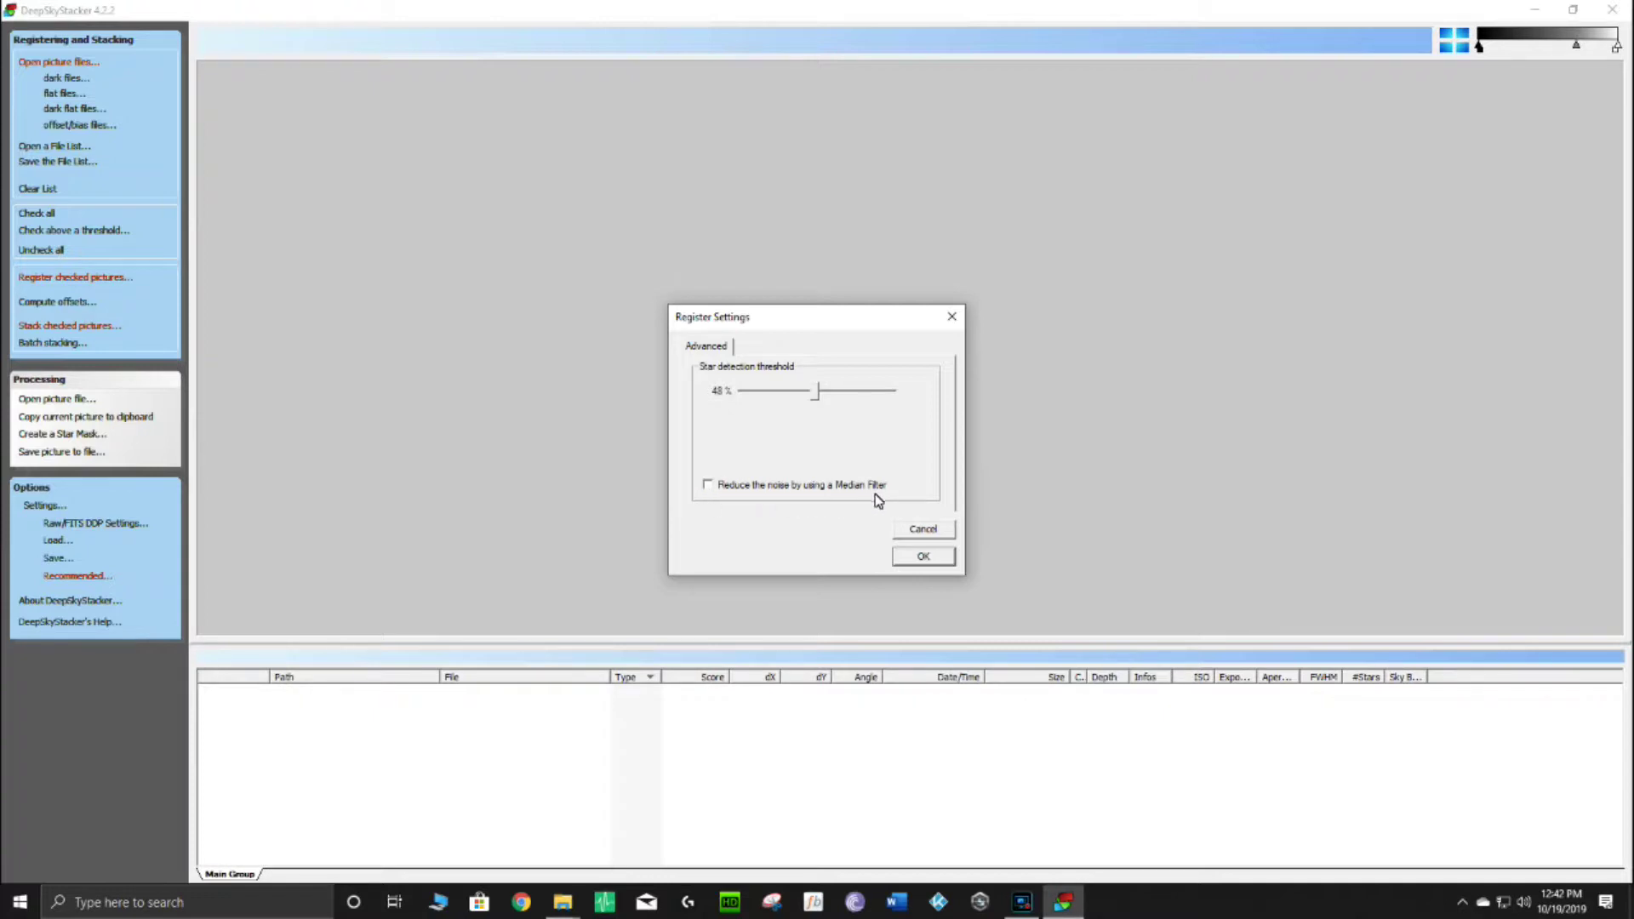
click(926, 563)
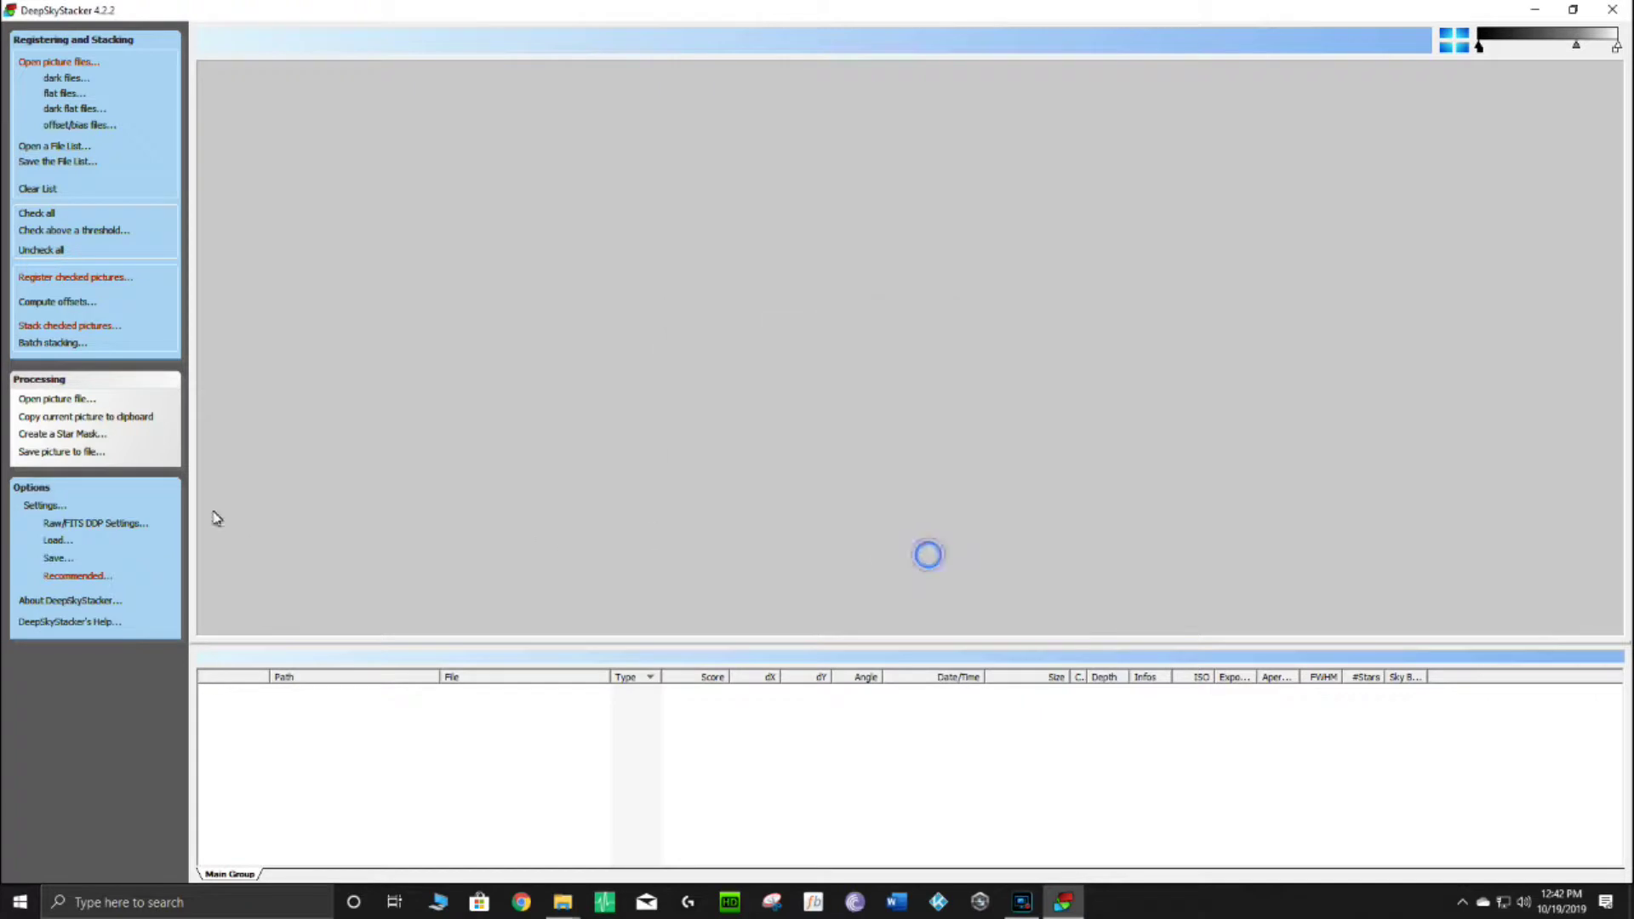
- Examine the stacking parameters for result, comet, light, dark, flat, bias/offset, alignment and intermediate files
click(35, 505)
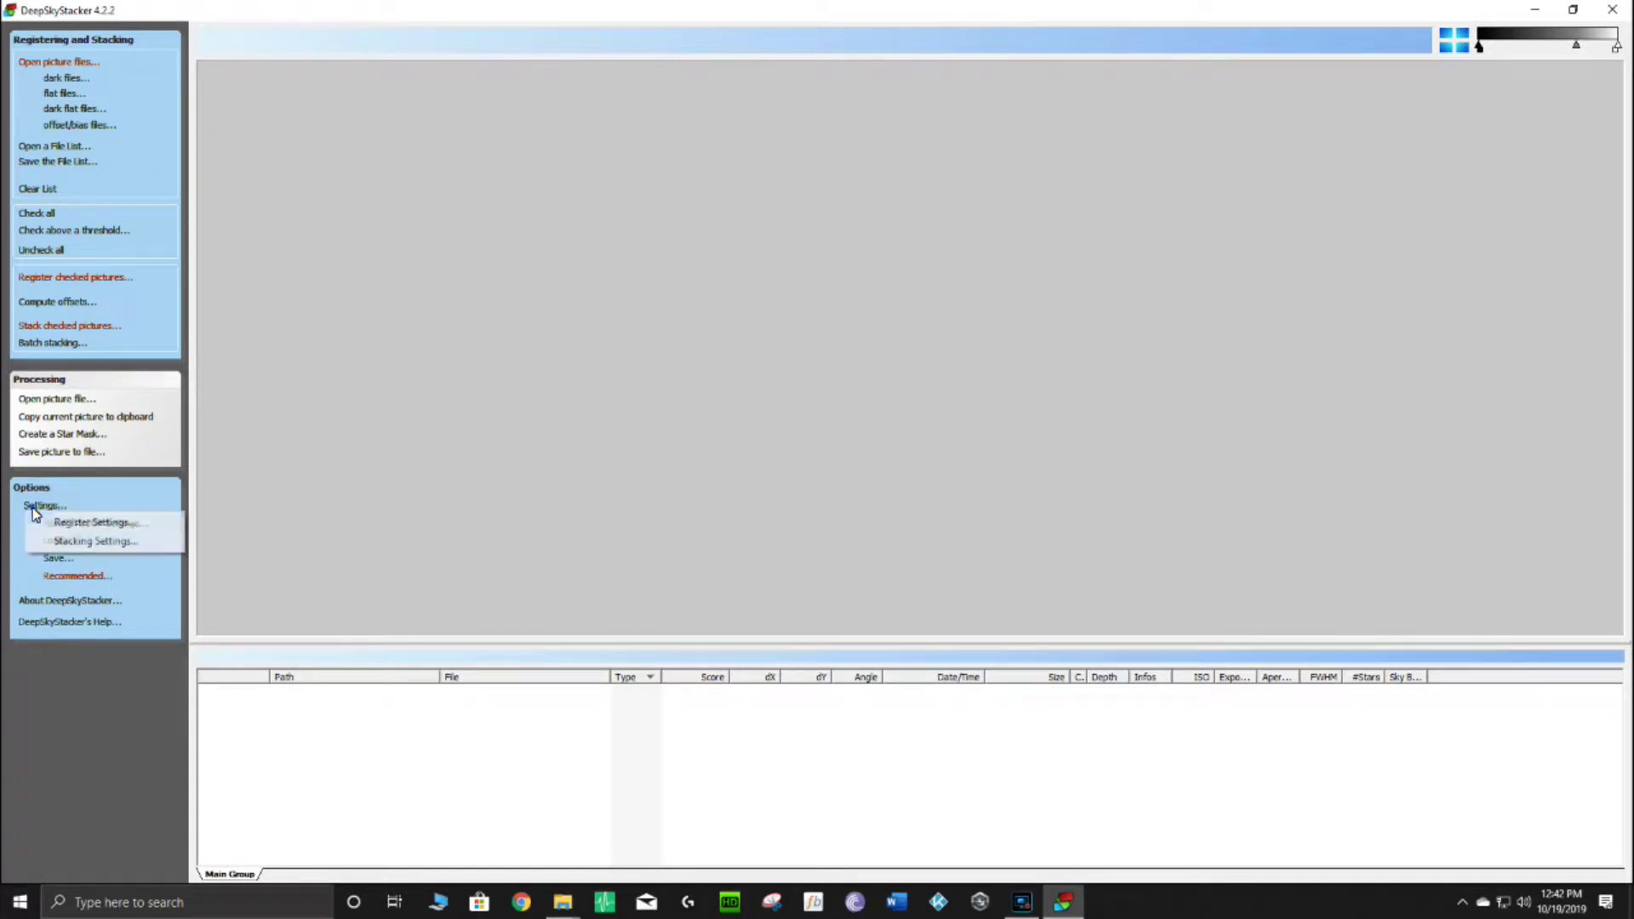
click(84, 540)
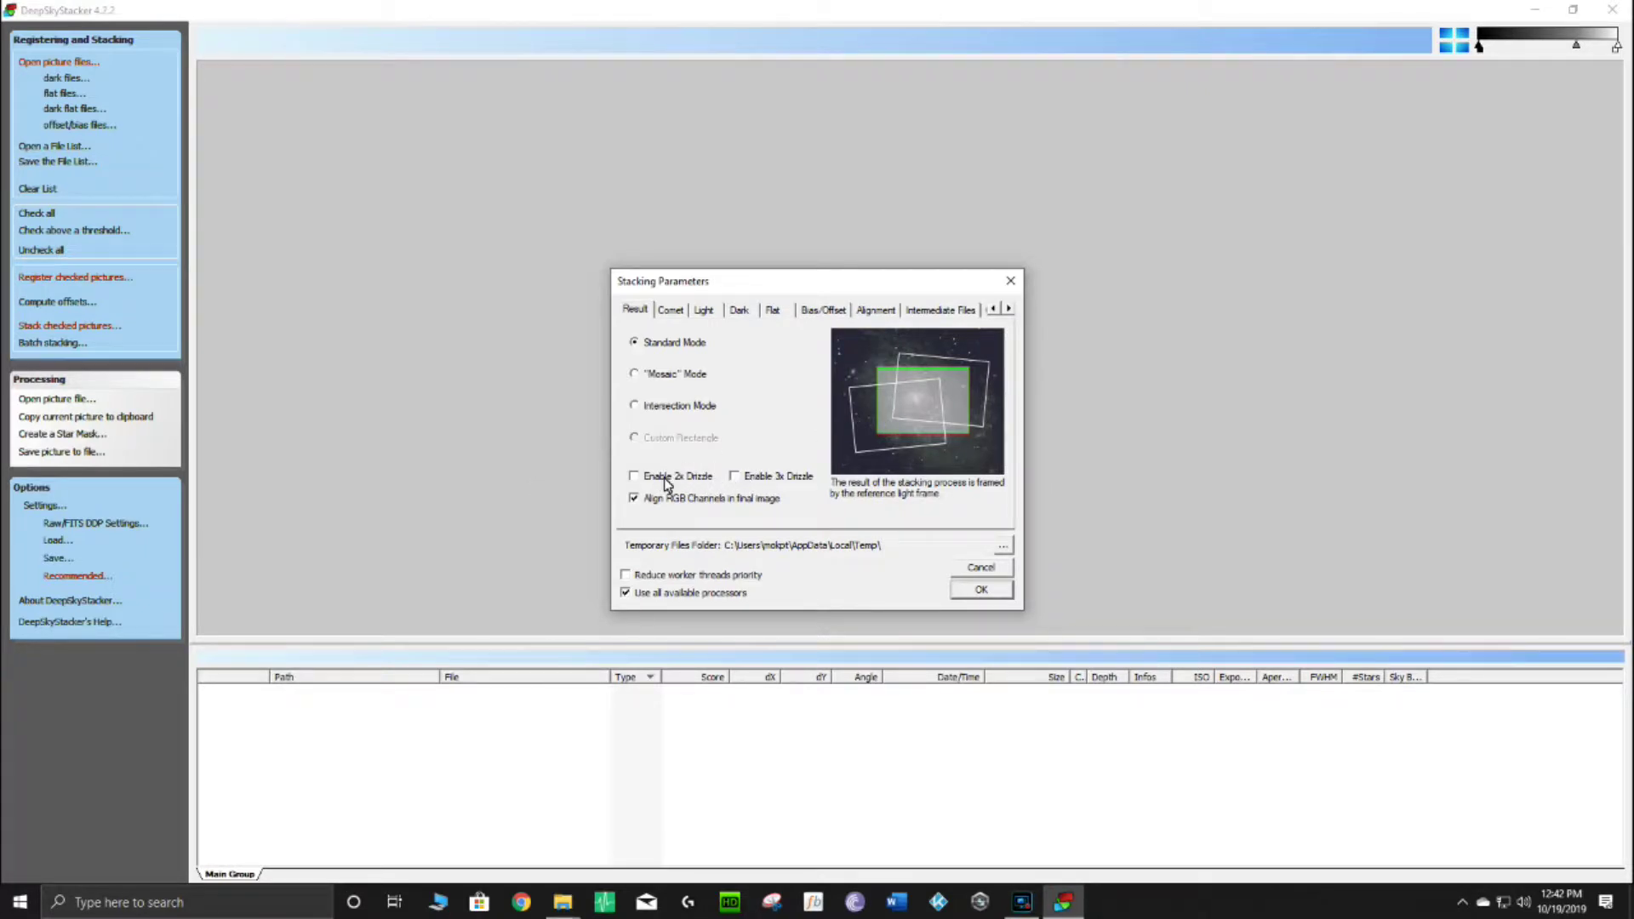
click(672, 311)
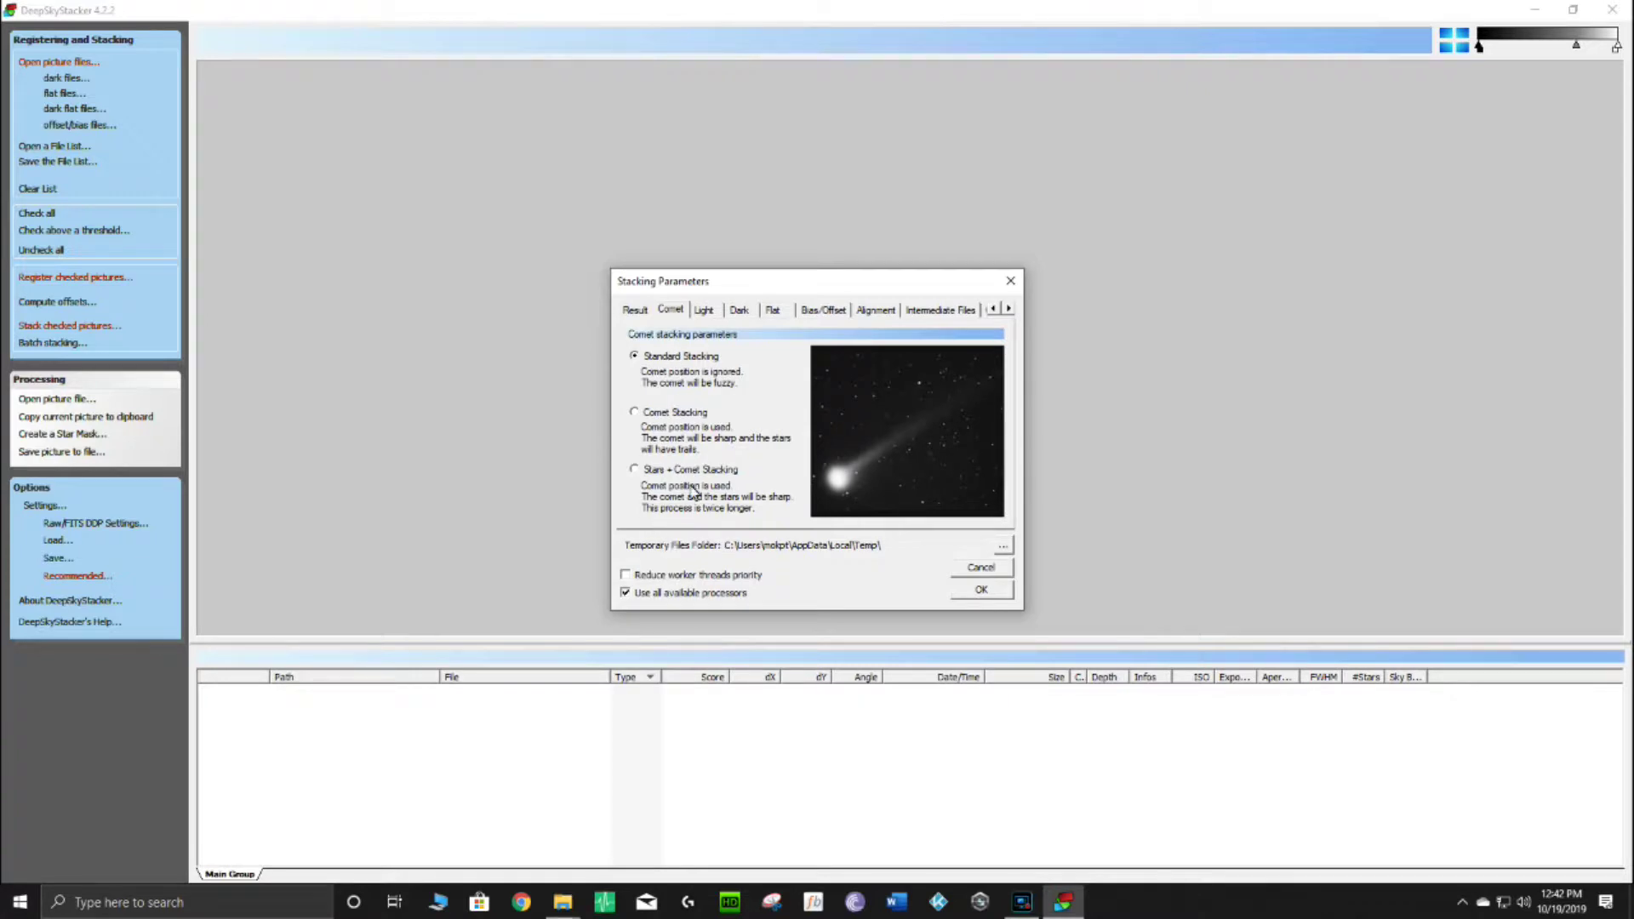
click(713, 313)
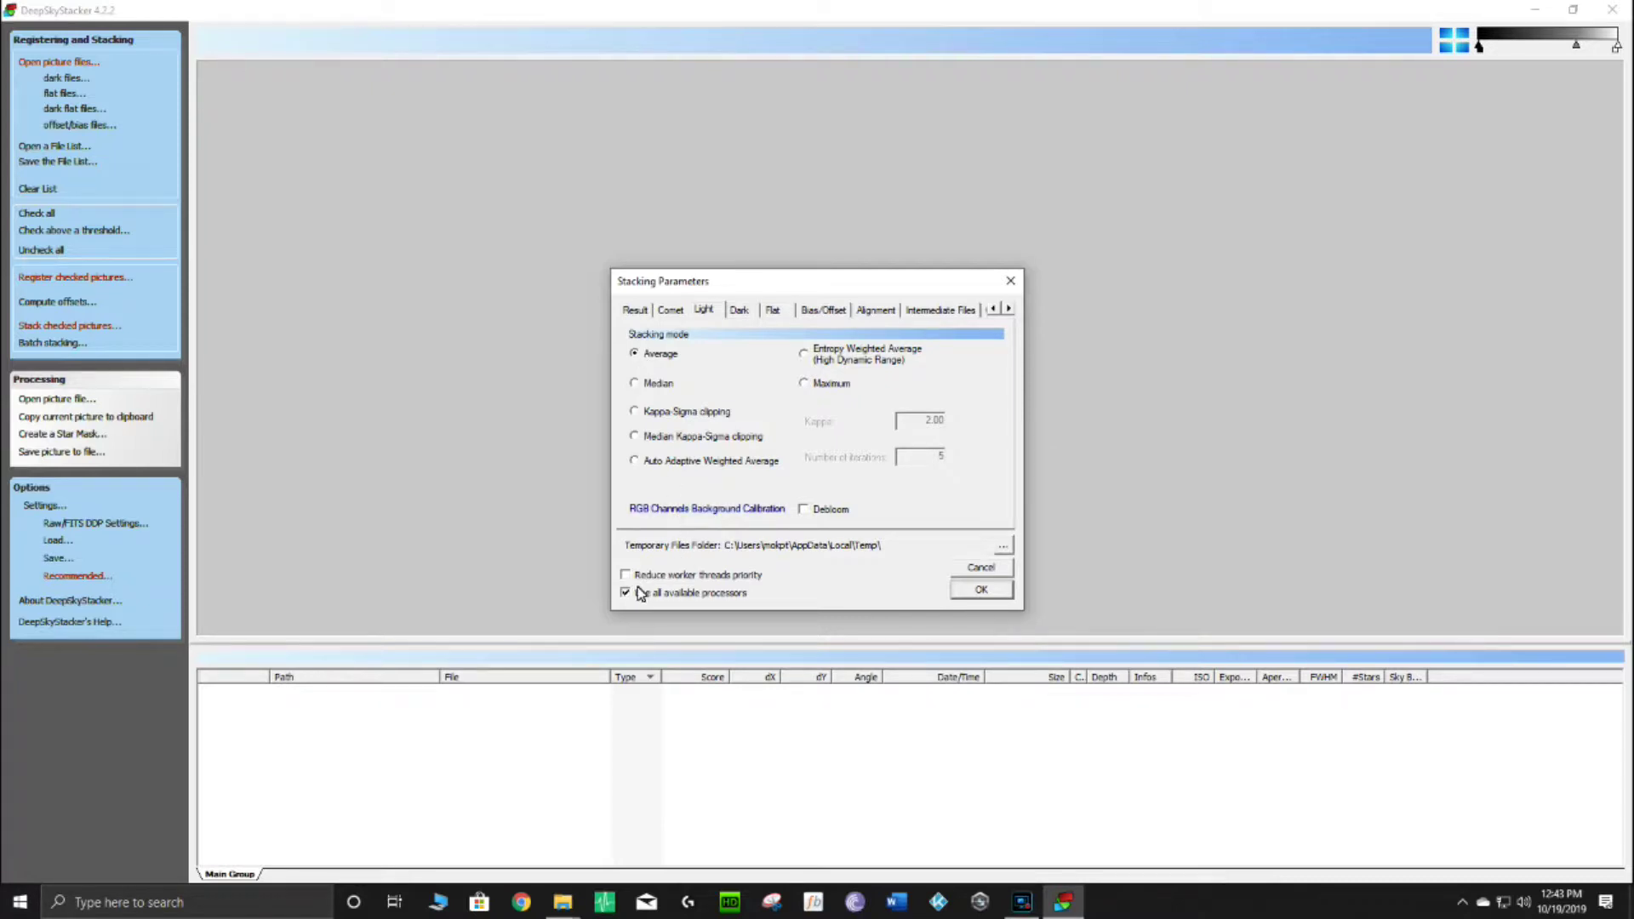
click(746, 314)
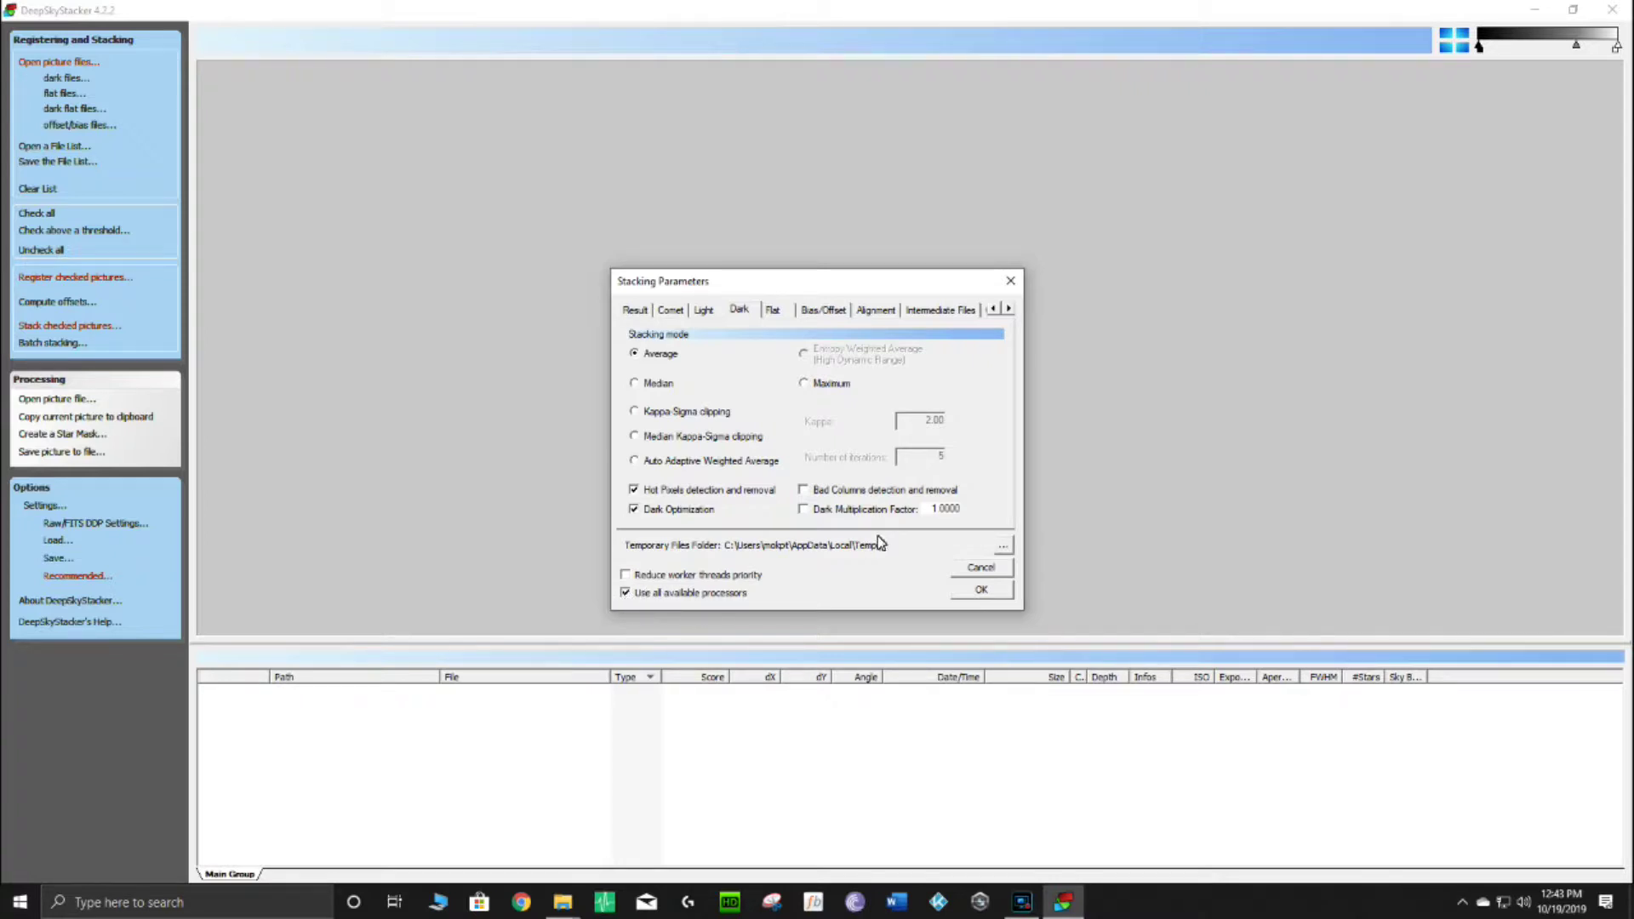
click(775, 312)
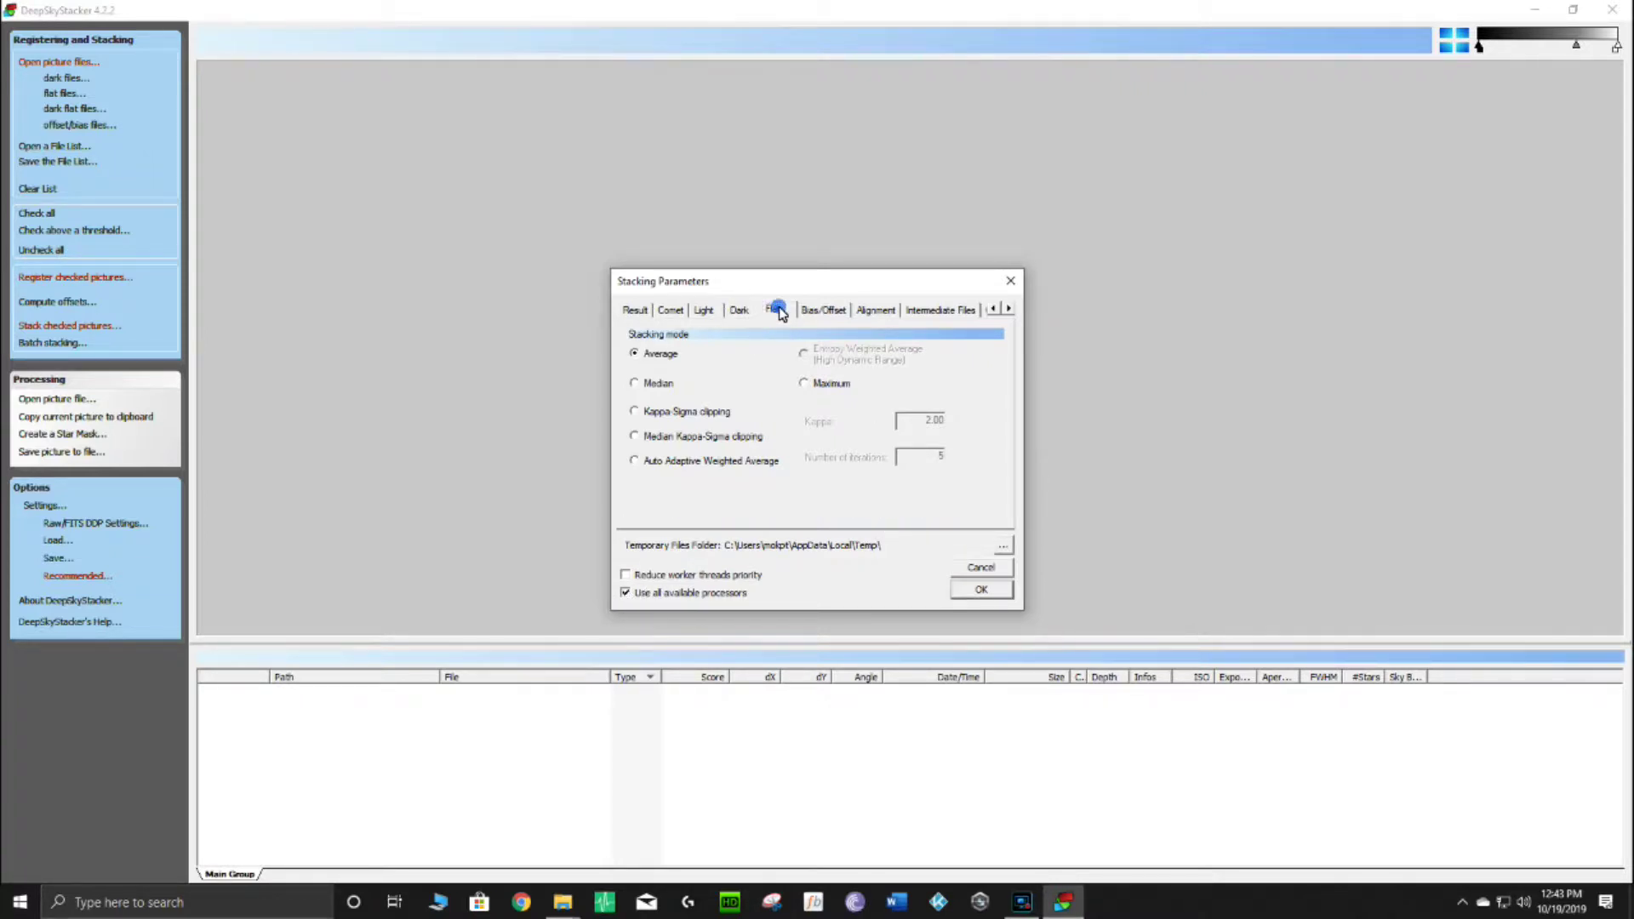
click(822, 313)
click(875, 314)
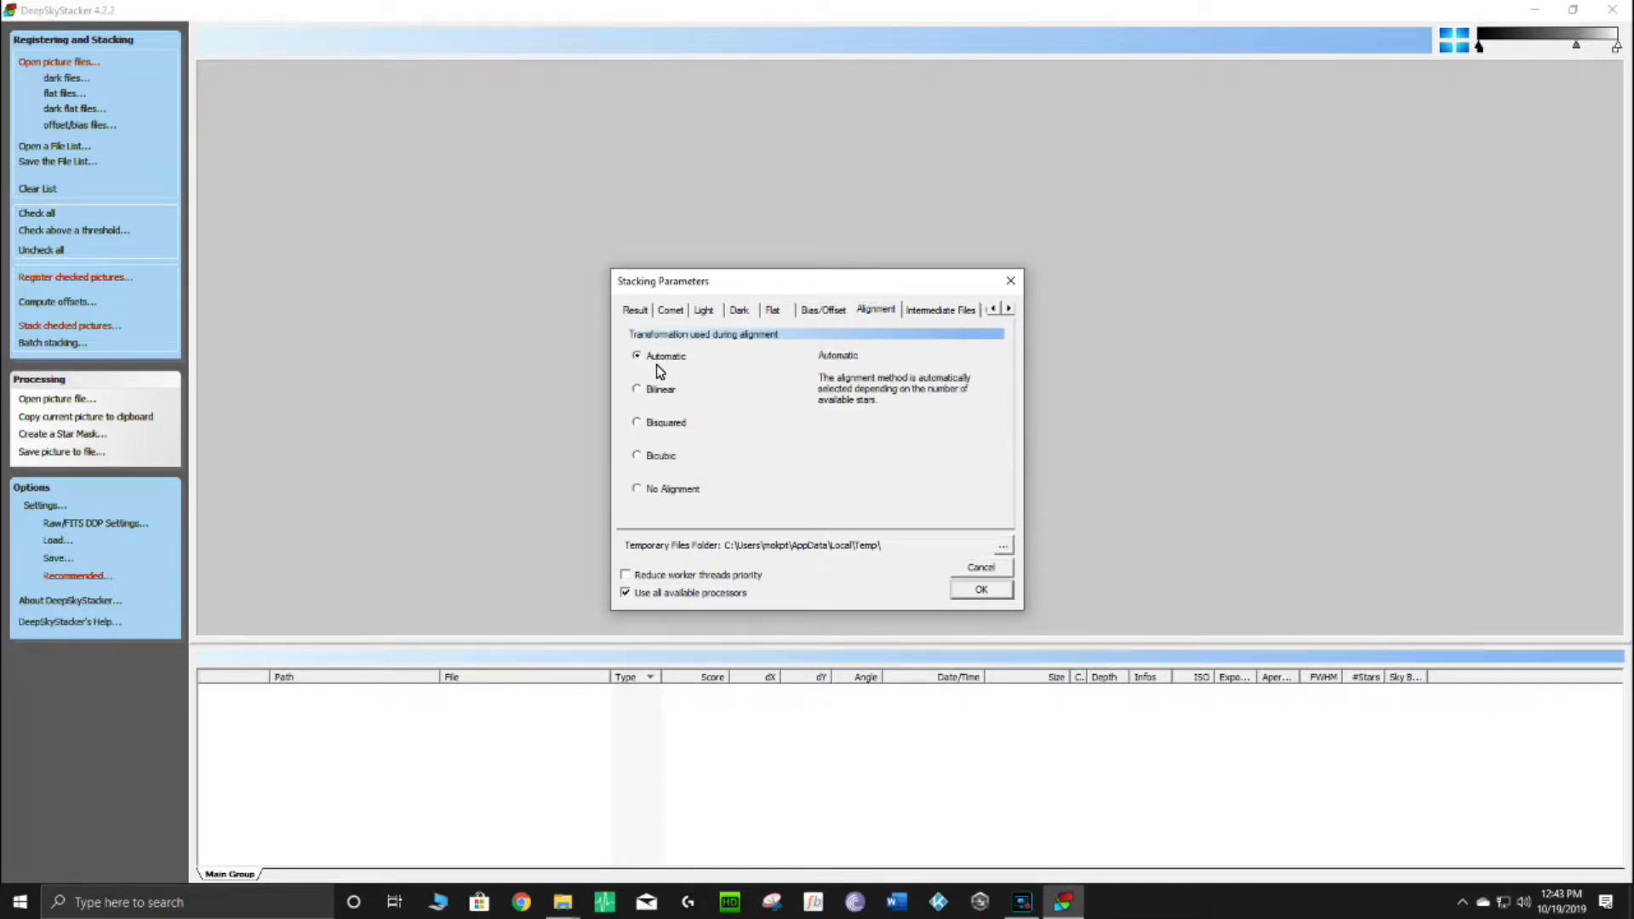
click(938, 313)
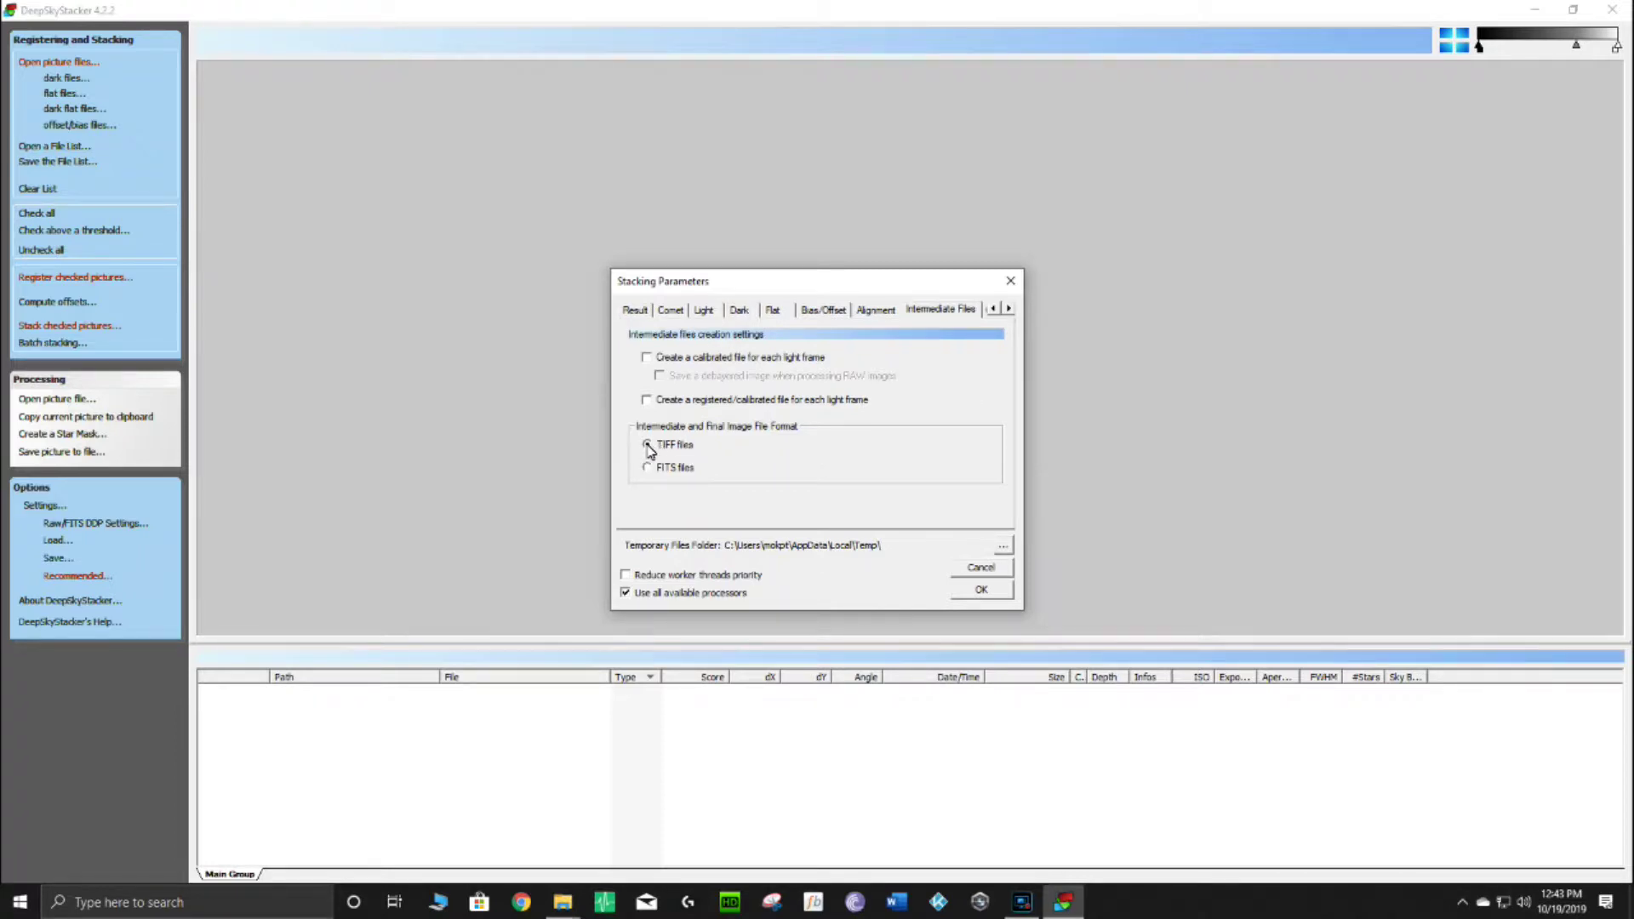
- Examine the cosmetic pixel-cleaning options and the output file settings of the stacking parameters
click(1006, 310)
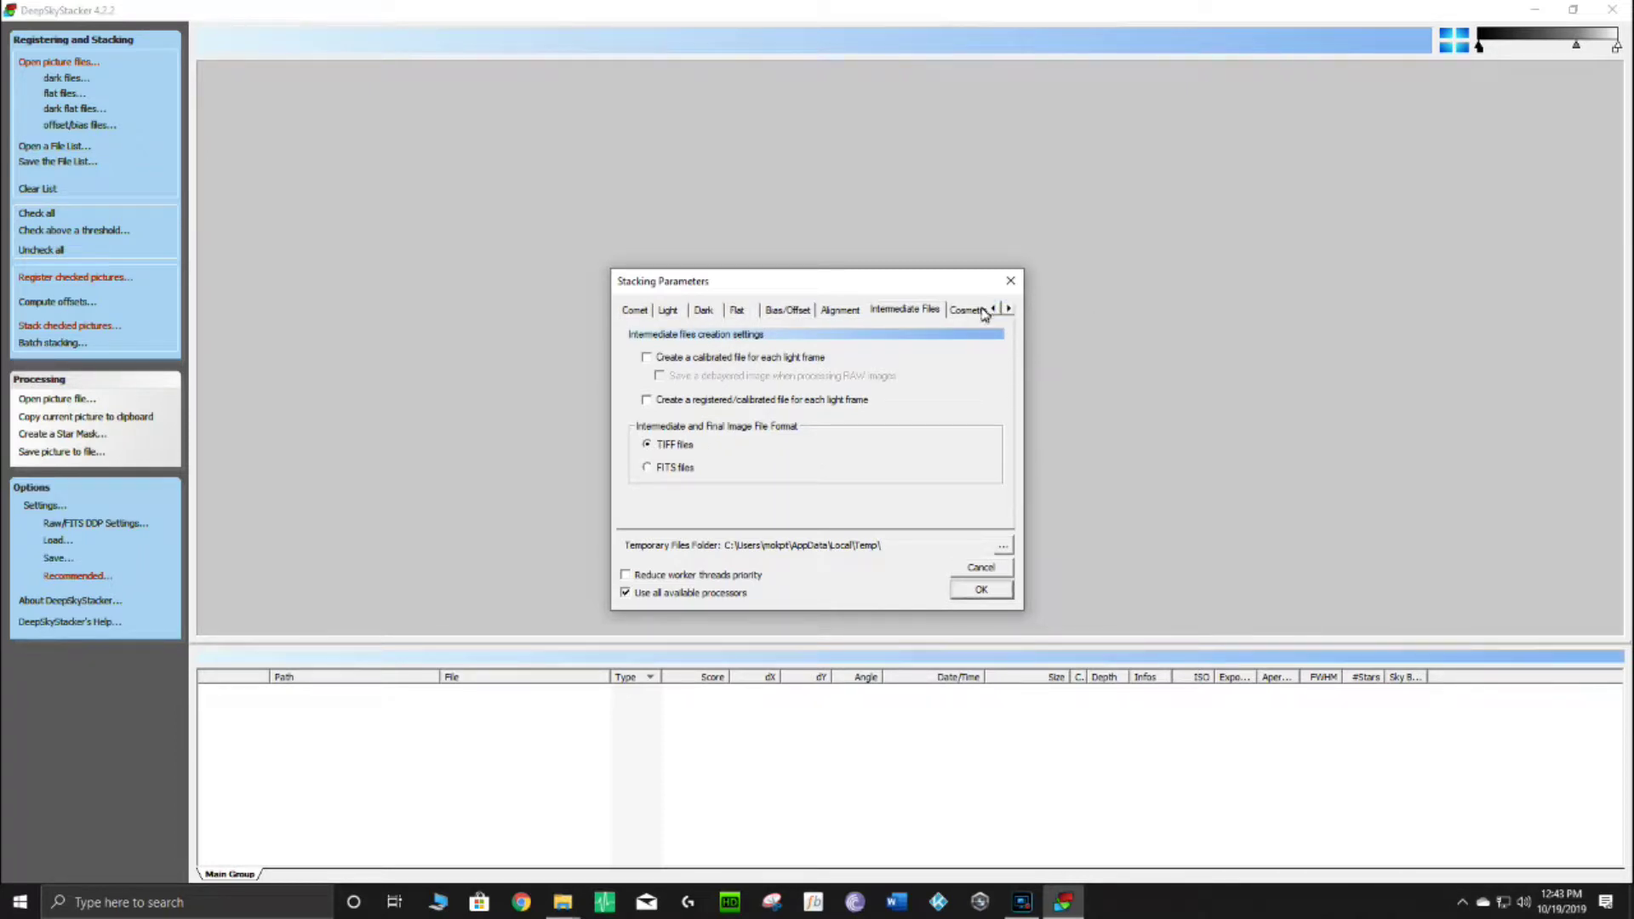
click(1006, 309)
click(1007, 310)
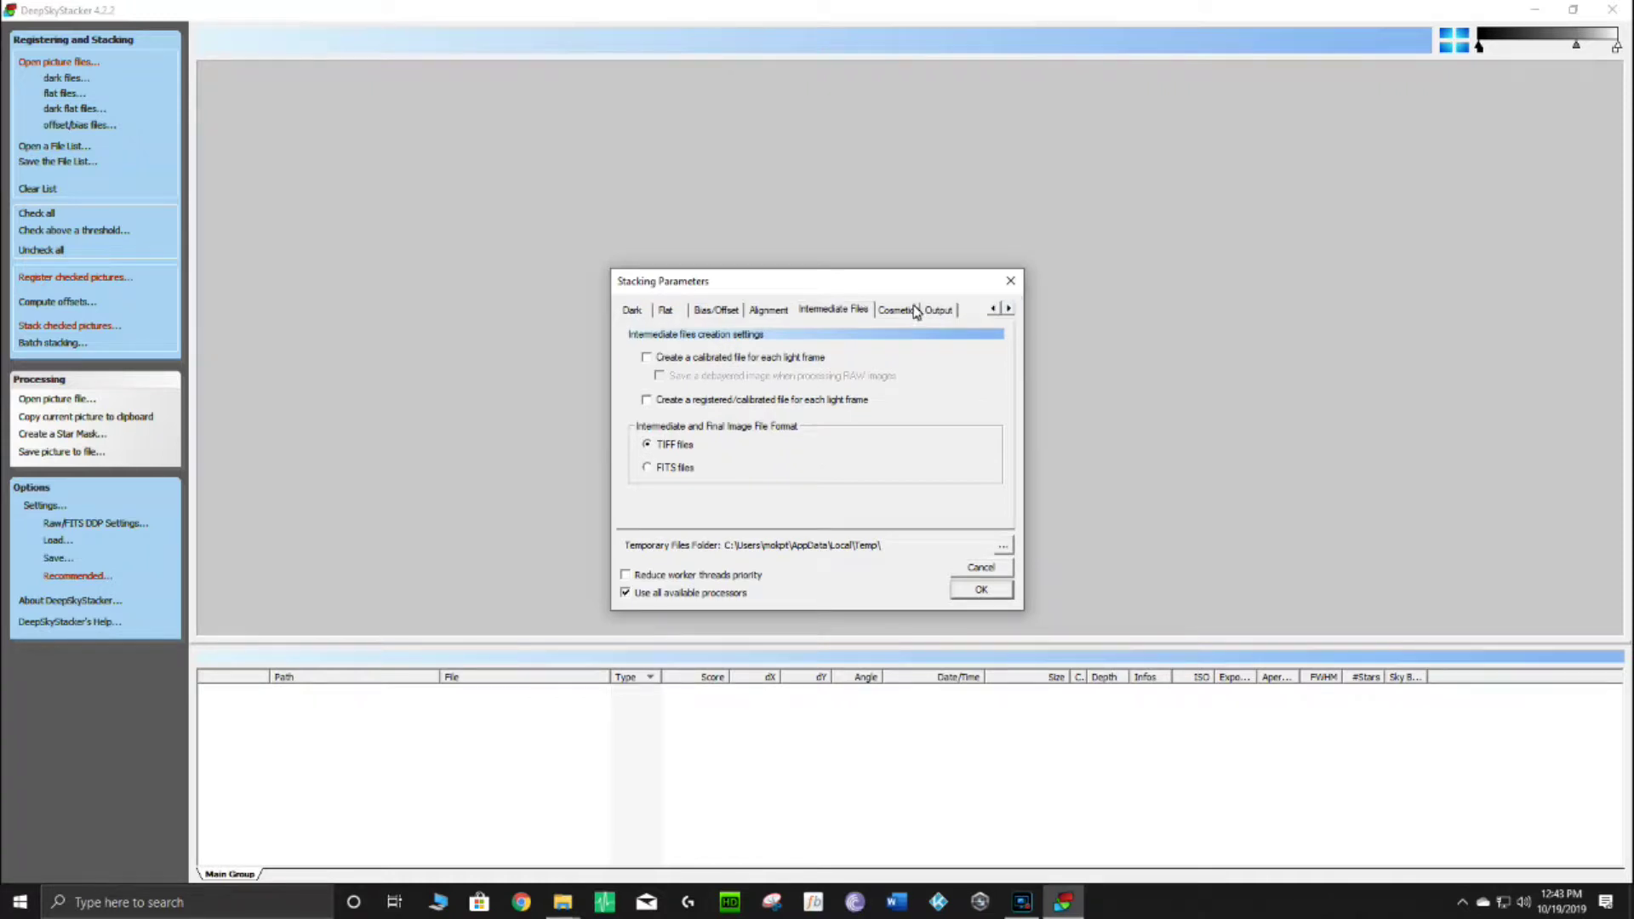
click(994, 310)
click(993, 310)
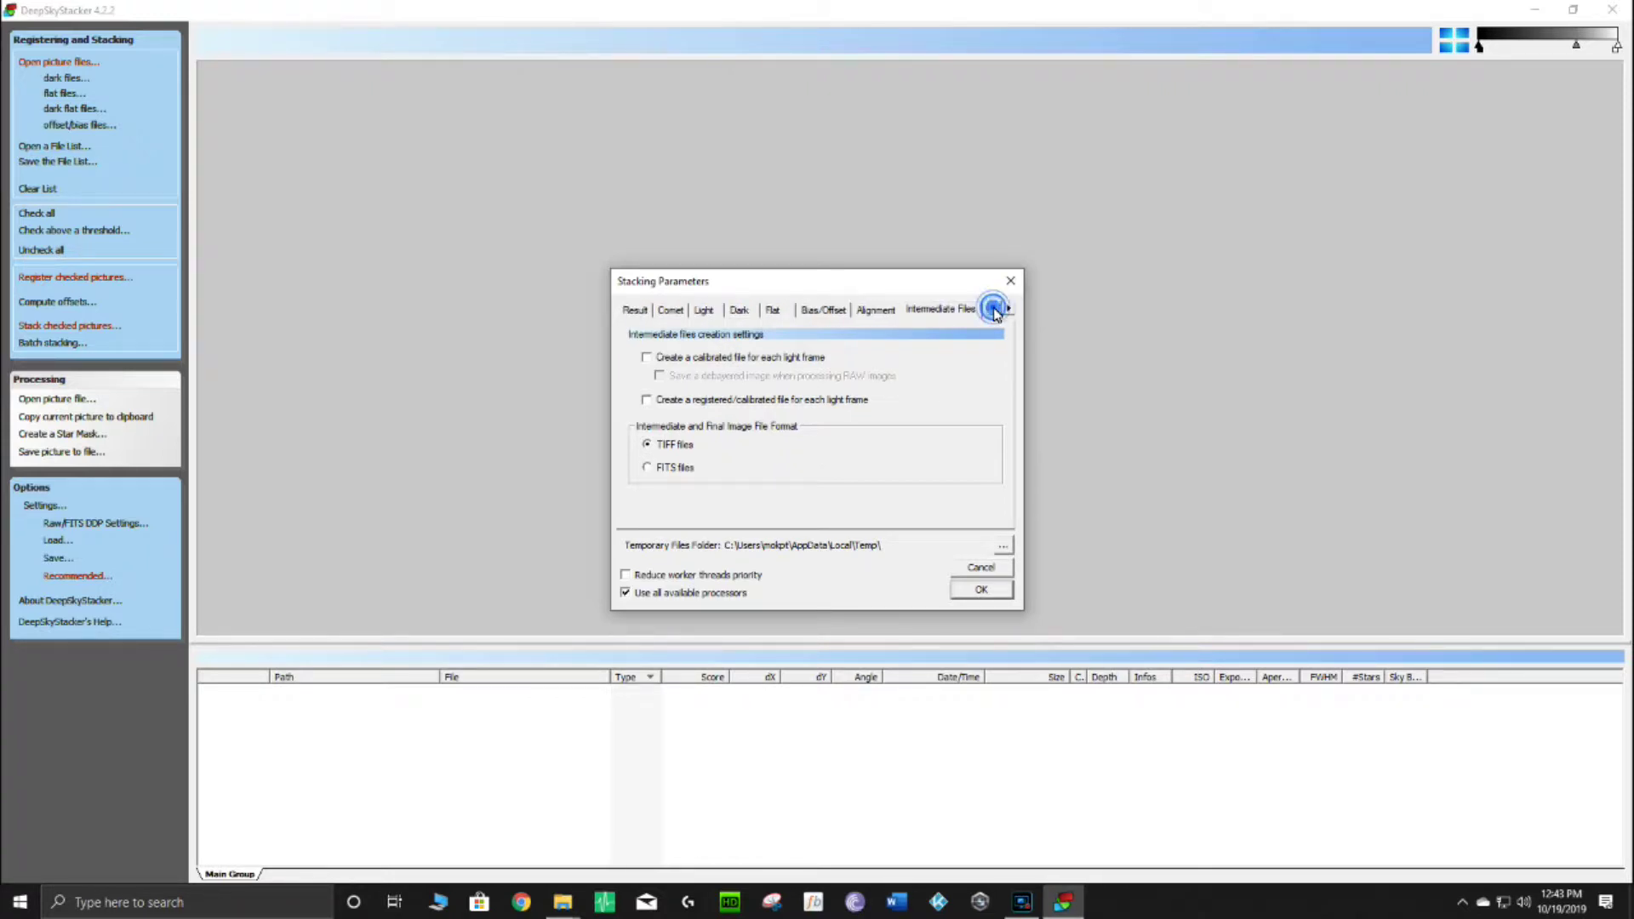
click(993, 309)
click(1009, 310)
click(1009, 309)
click(927, 311)
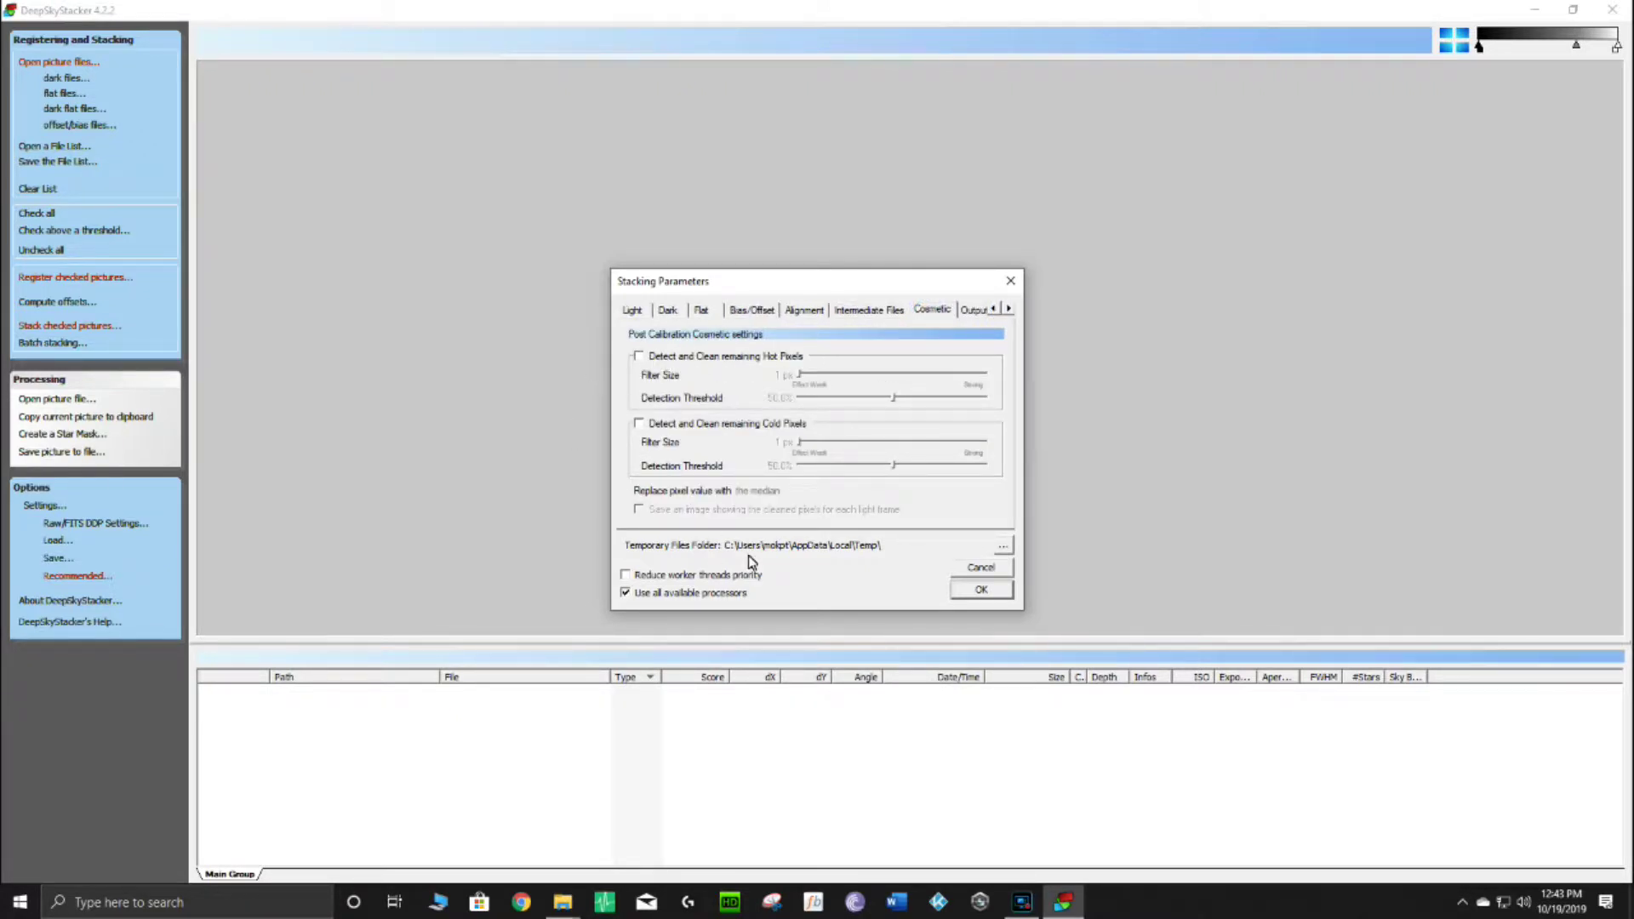
click(977, 309)
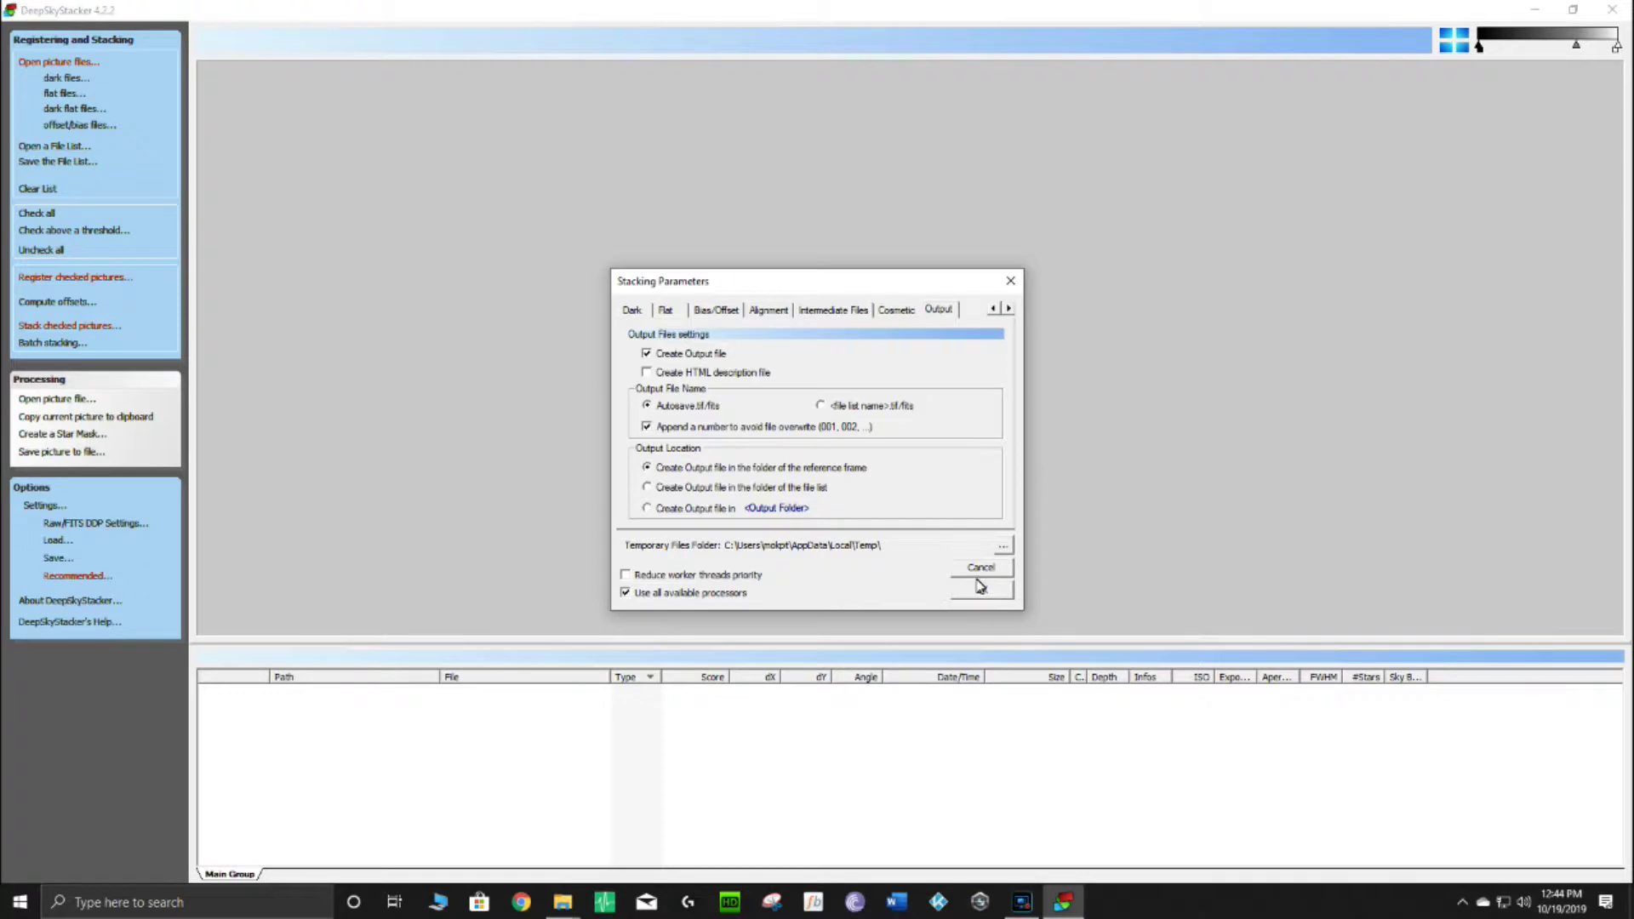
- Check the folder choices for the temporary files and accept the stacking parameters
click(1005, 544)
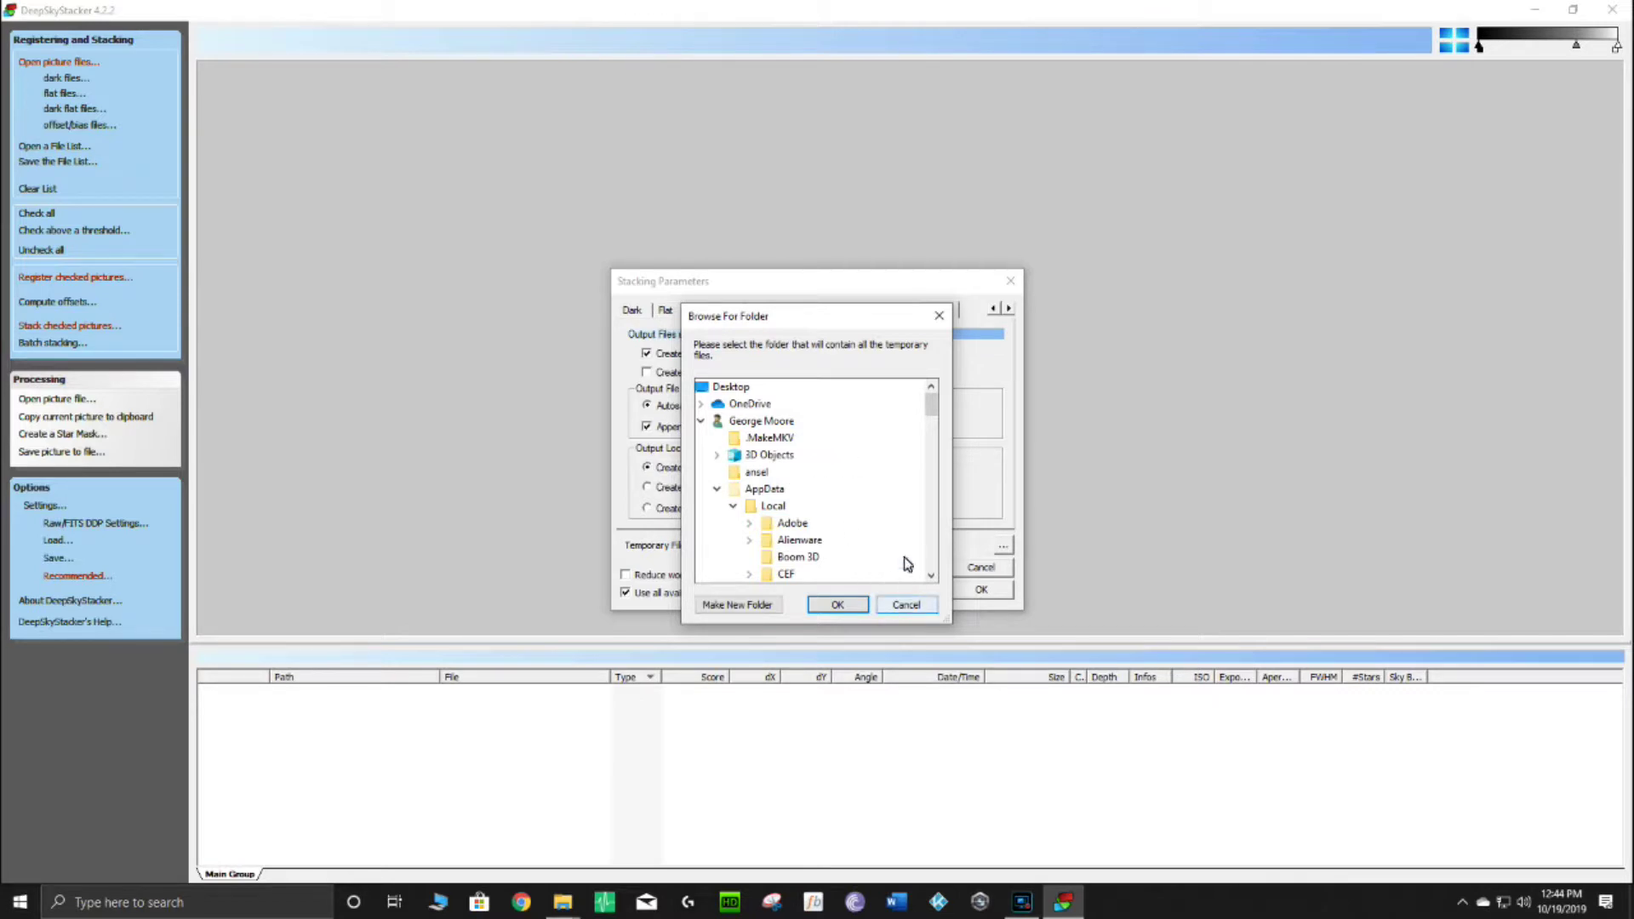
click(940, 316)
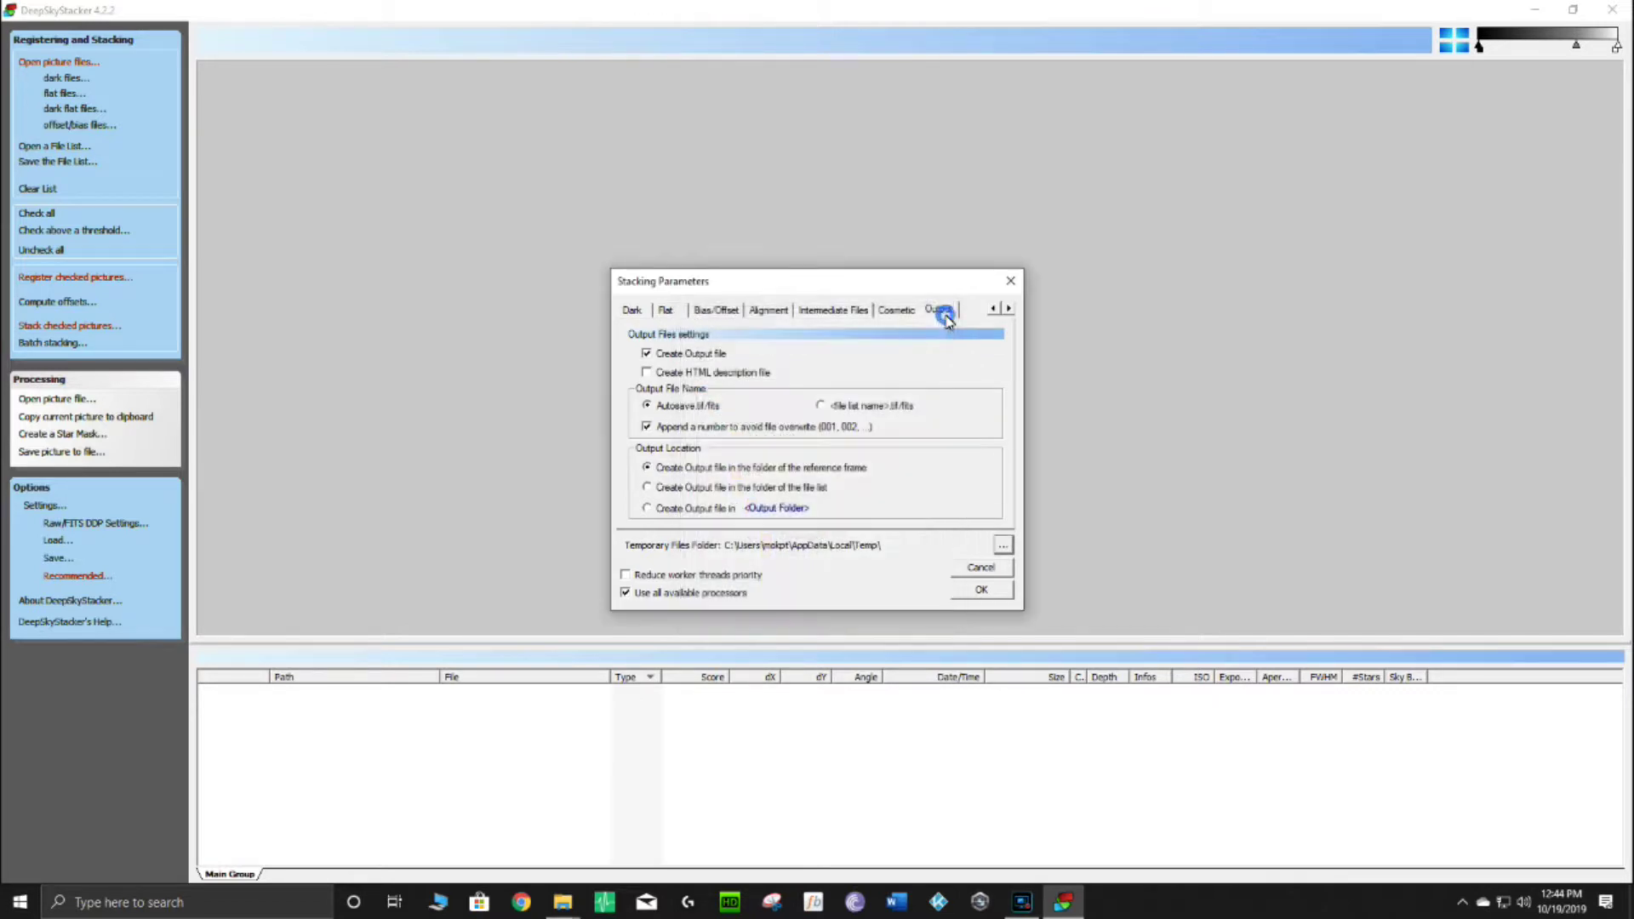
click(981, 590)
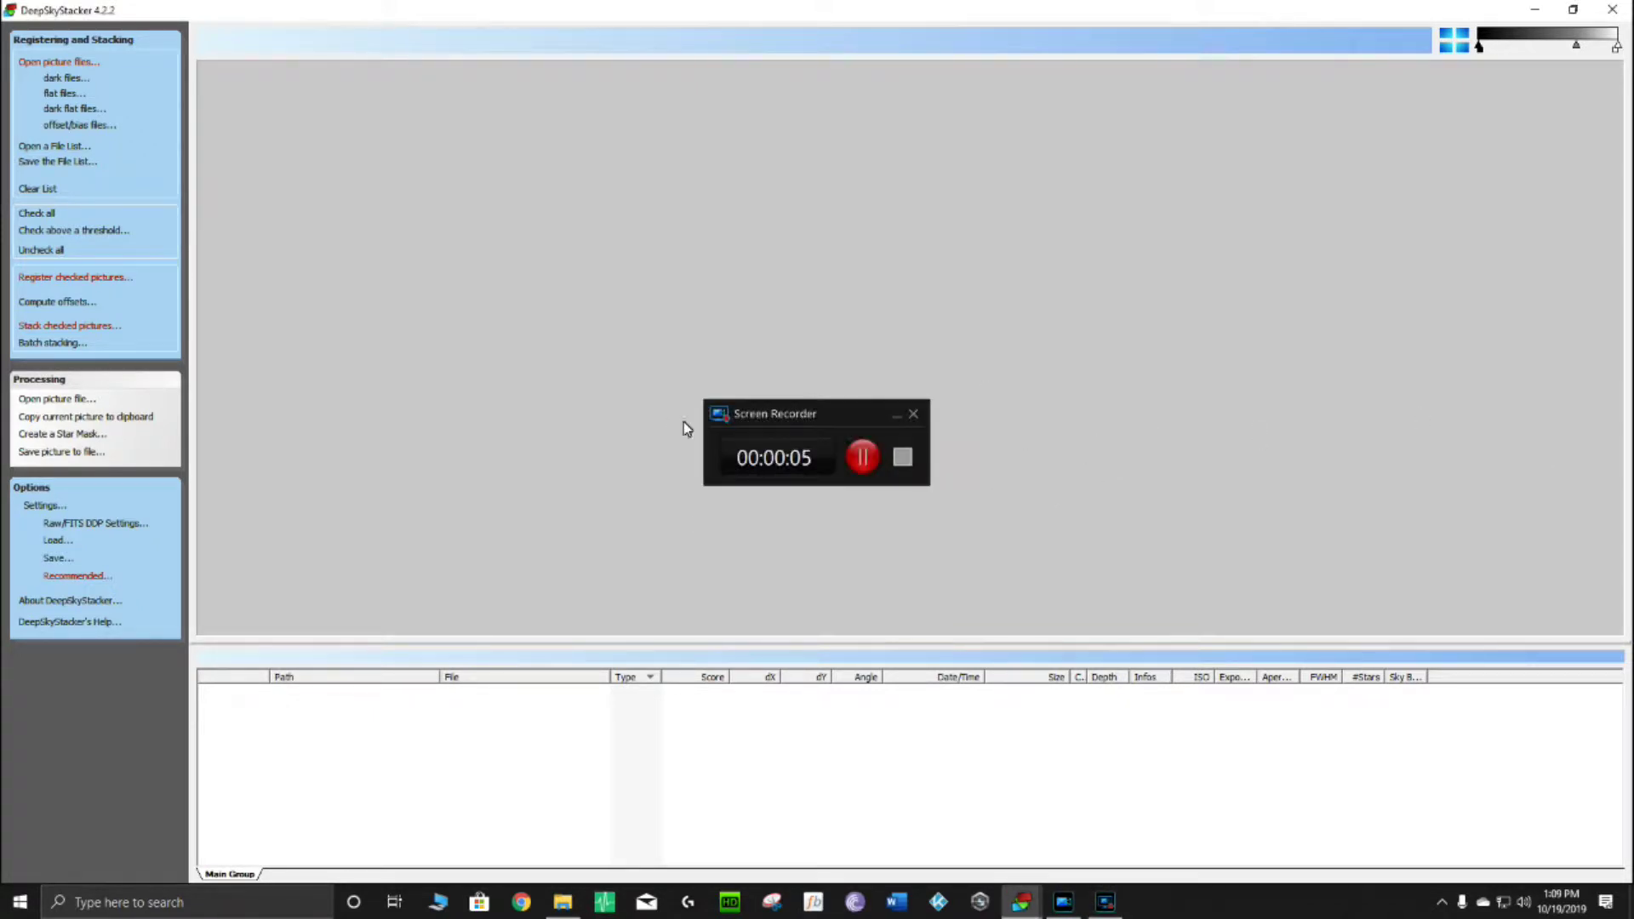
- Review the RAW and FITS development settings and apply them, with camera white balance and bilinear interpolation for RAW files
click(854, 404)
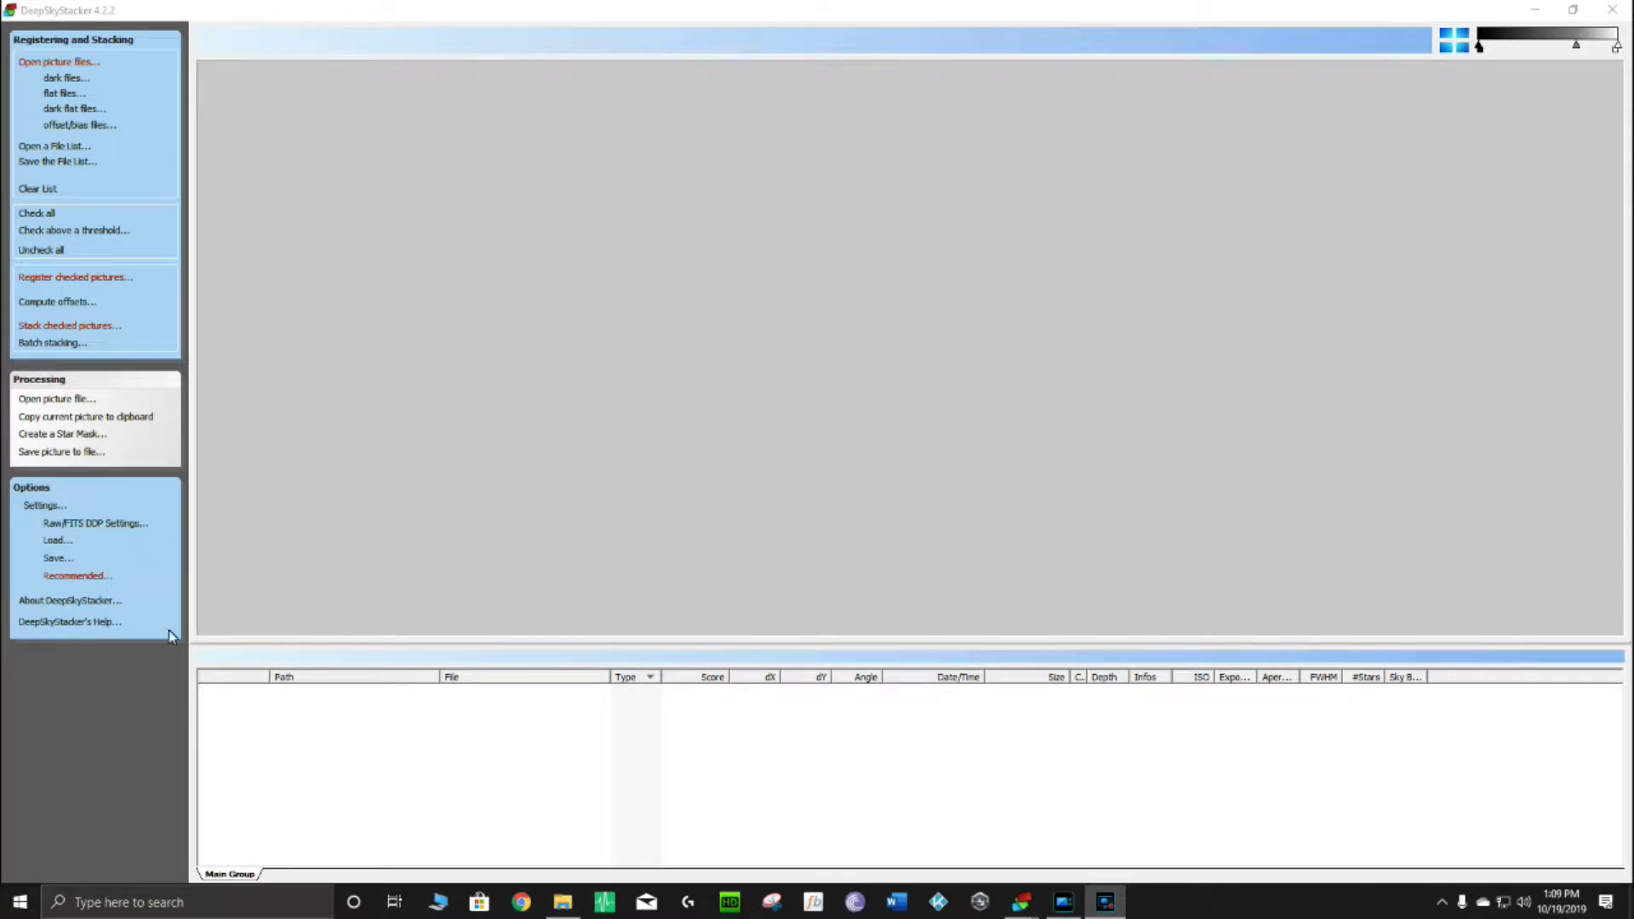
click(77, 526)
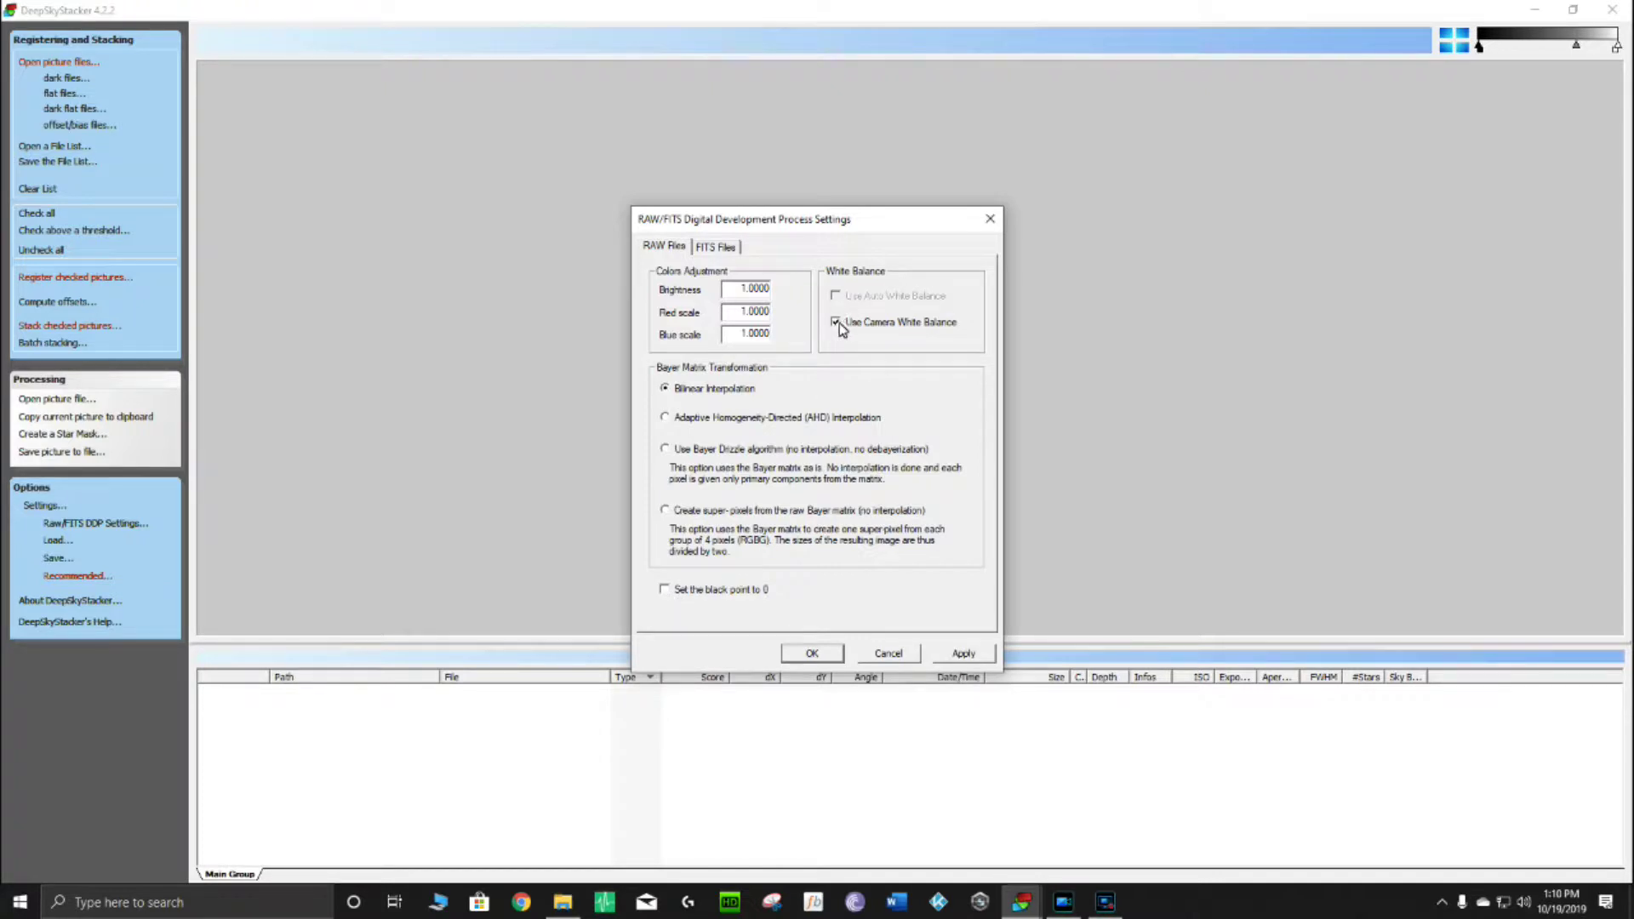
click(709, 249)
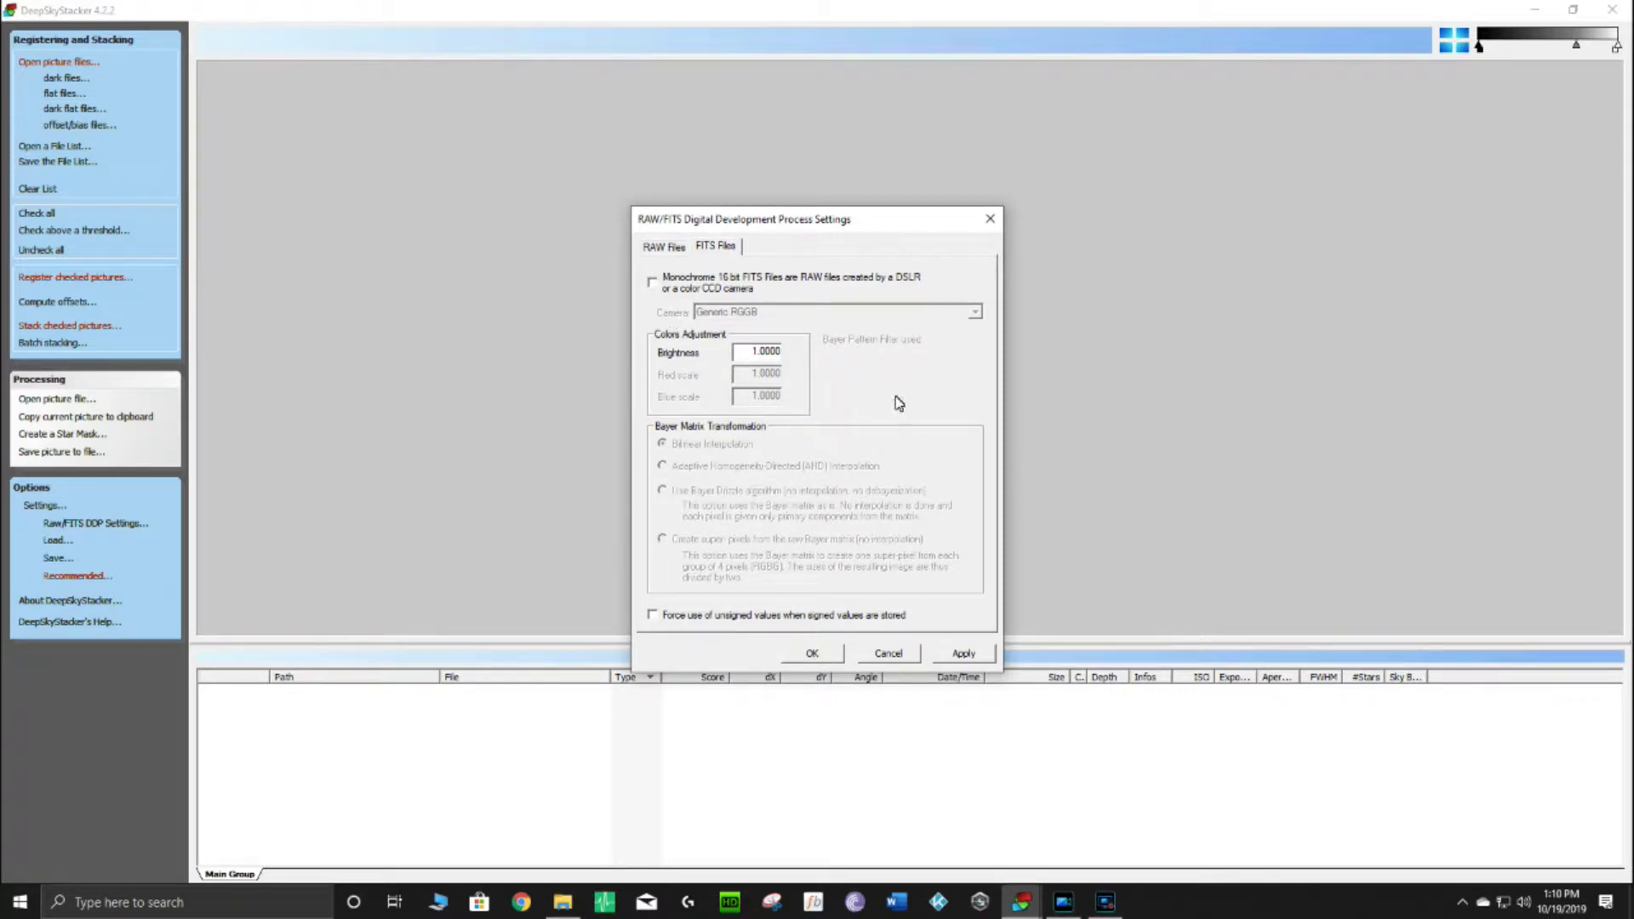
click(970, 657)
click(664, 248)
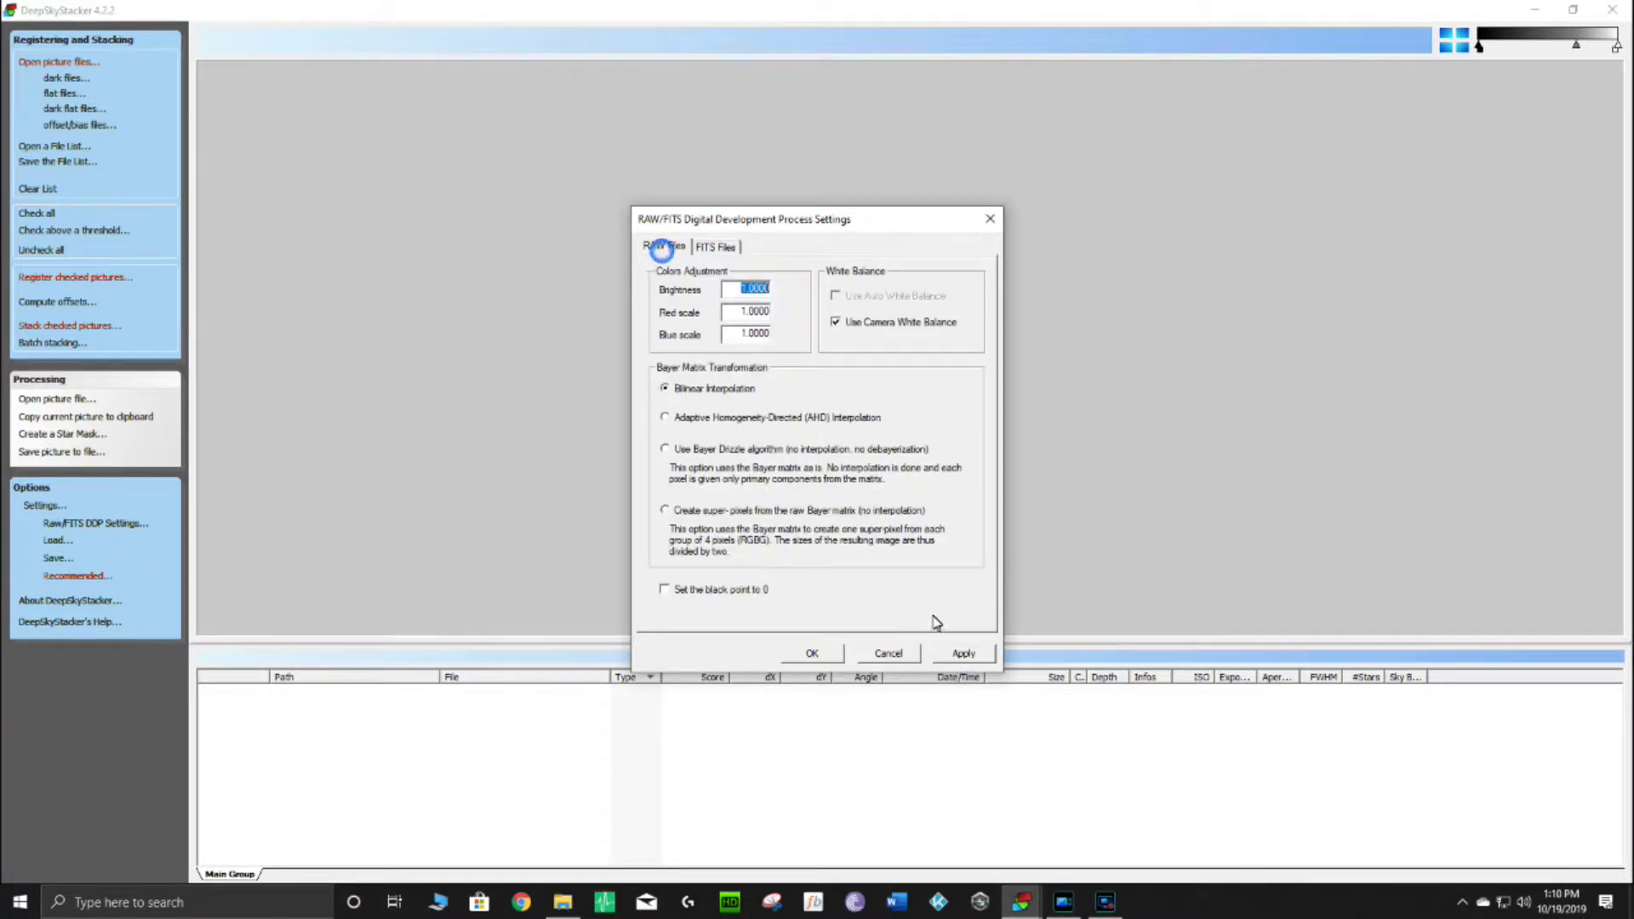
click(962, 652)
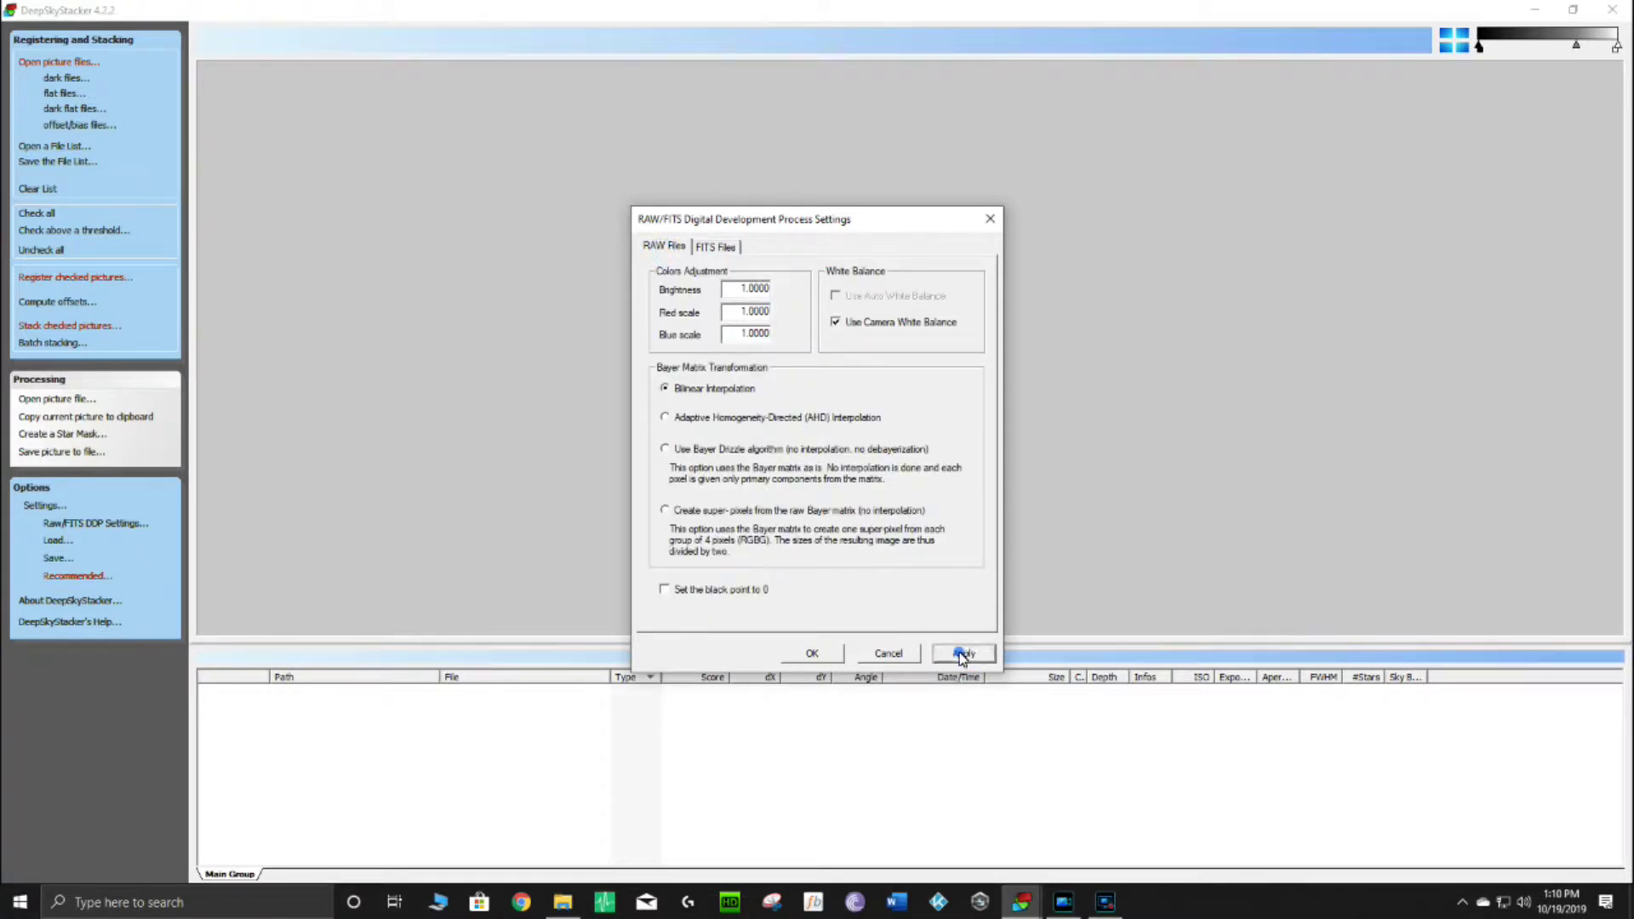
click(801, 655)
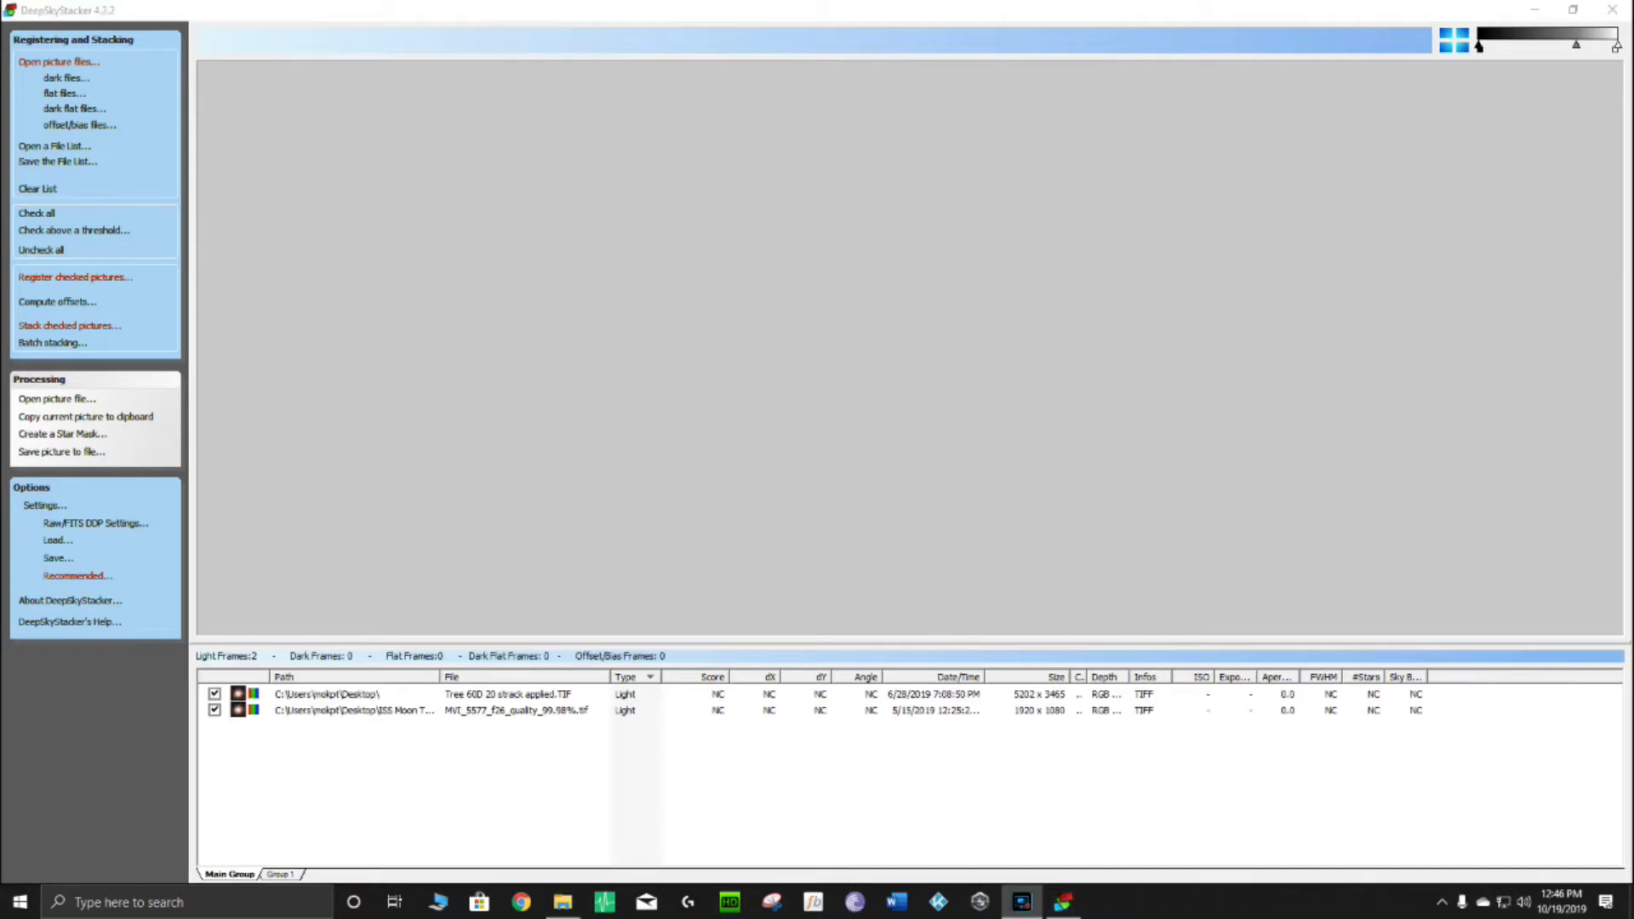
- Arrange the Set 2 folder window and a restored, resized stacking window side by side on the desktop
drag(1633, 82, 1360, 118)
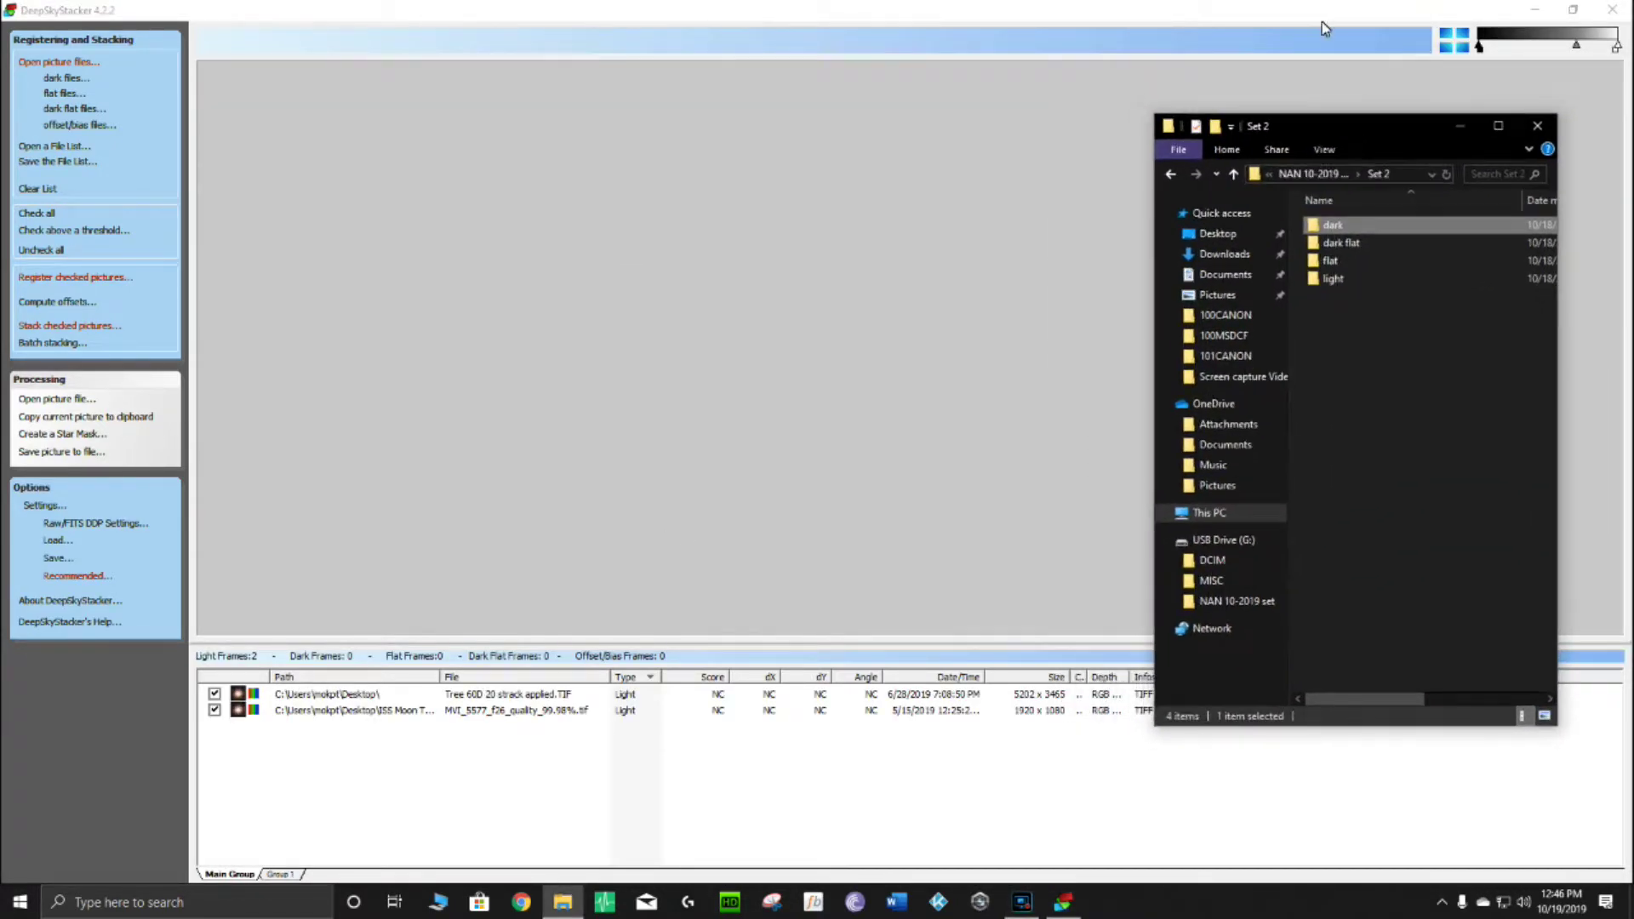
click(1572, 9)
drag(996, 38, 511, 63)
drag(779, 362, 1110, 354)
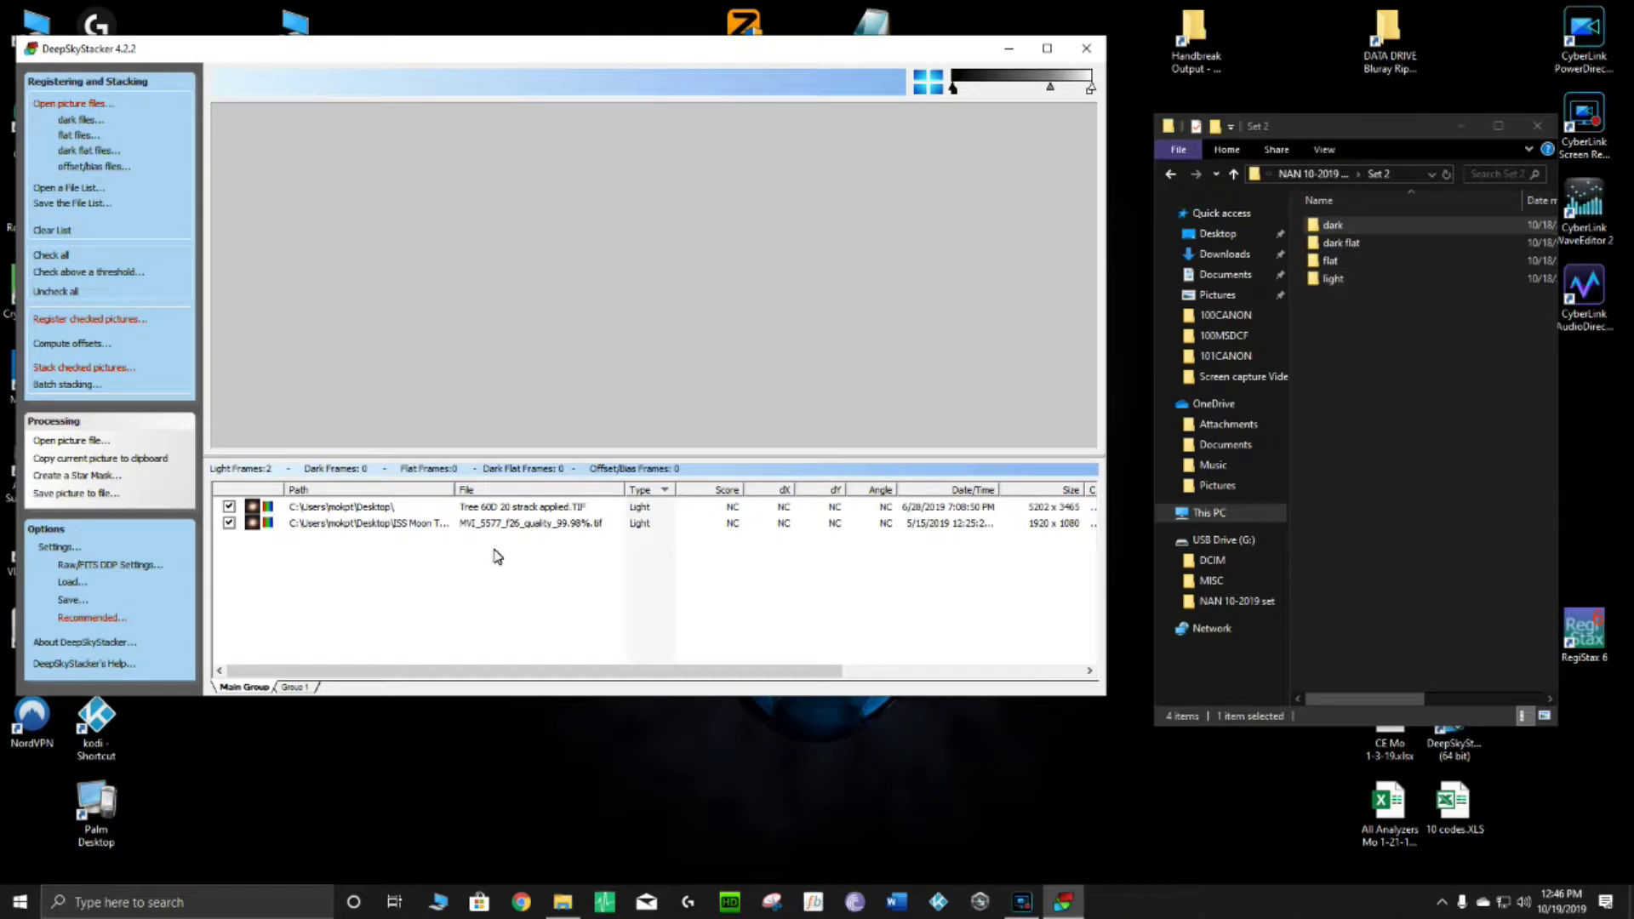
- Remove both existing TIFF light frames from the file list
click(380, 523)
right_click(372, 522)
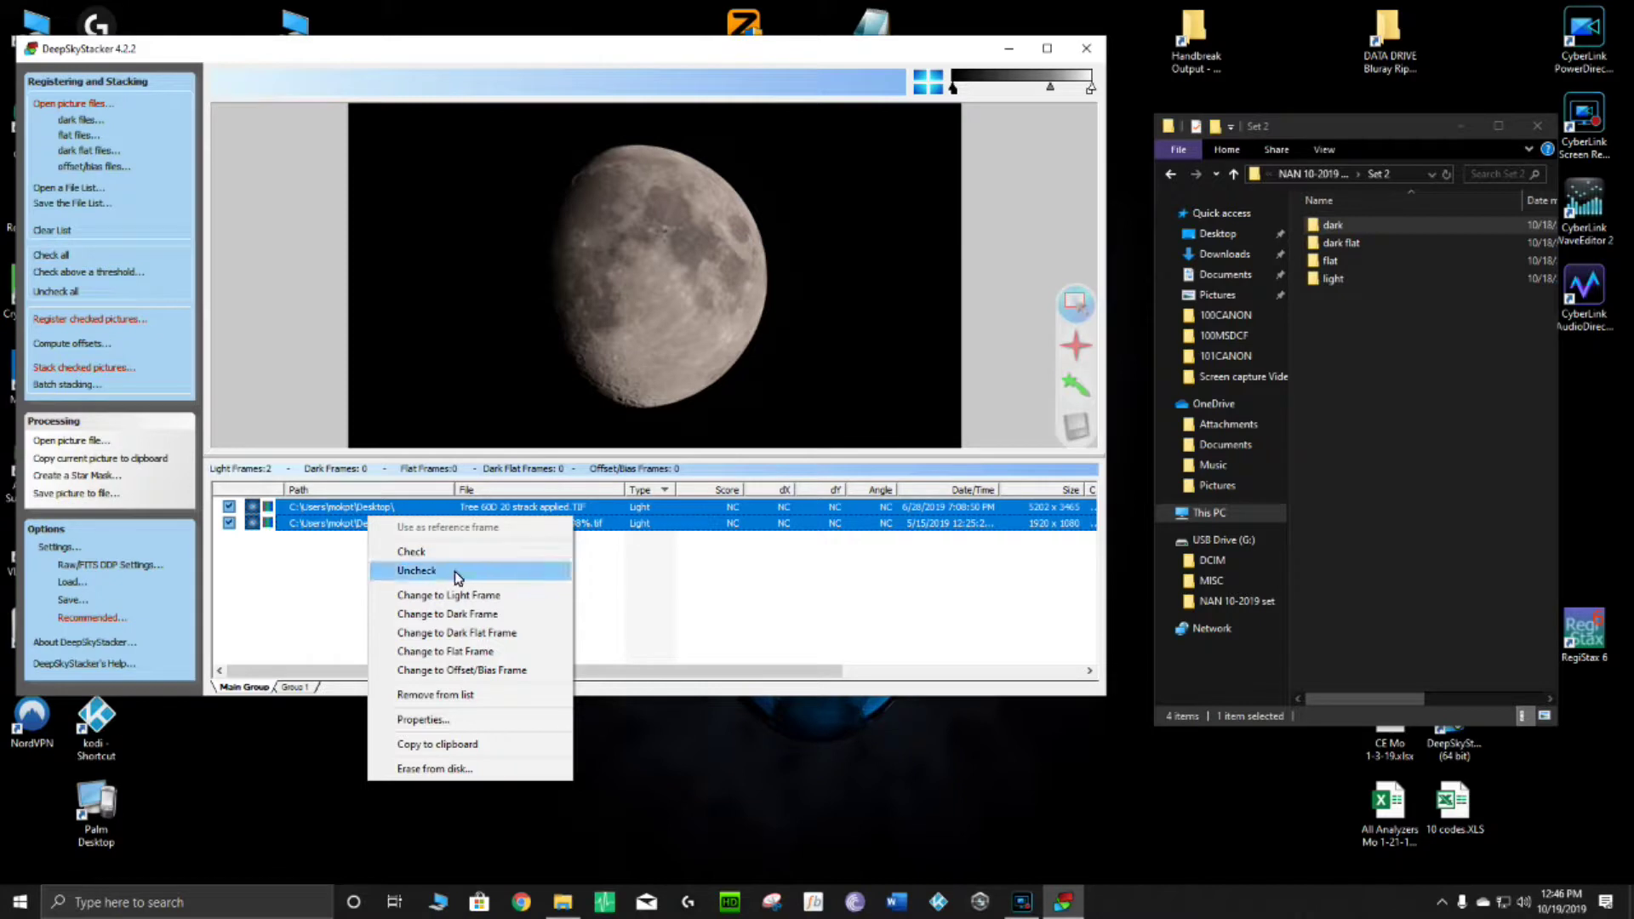
click(458, 696)
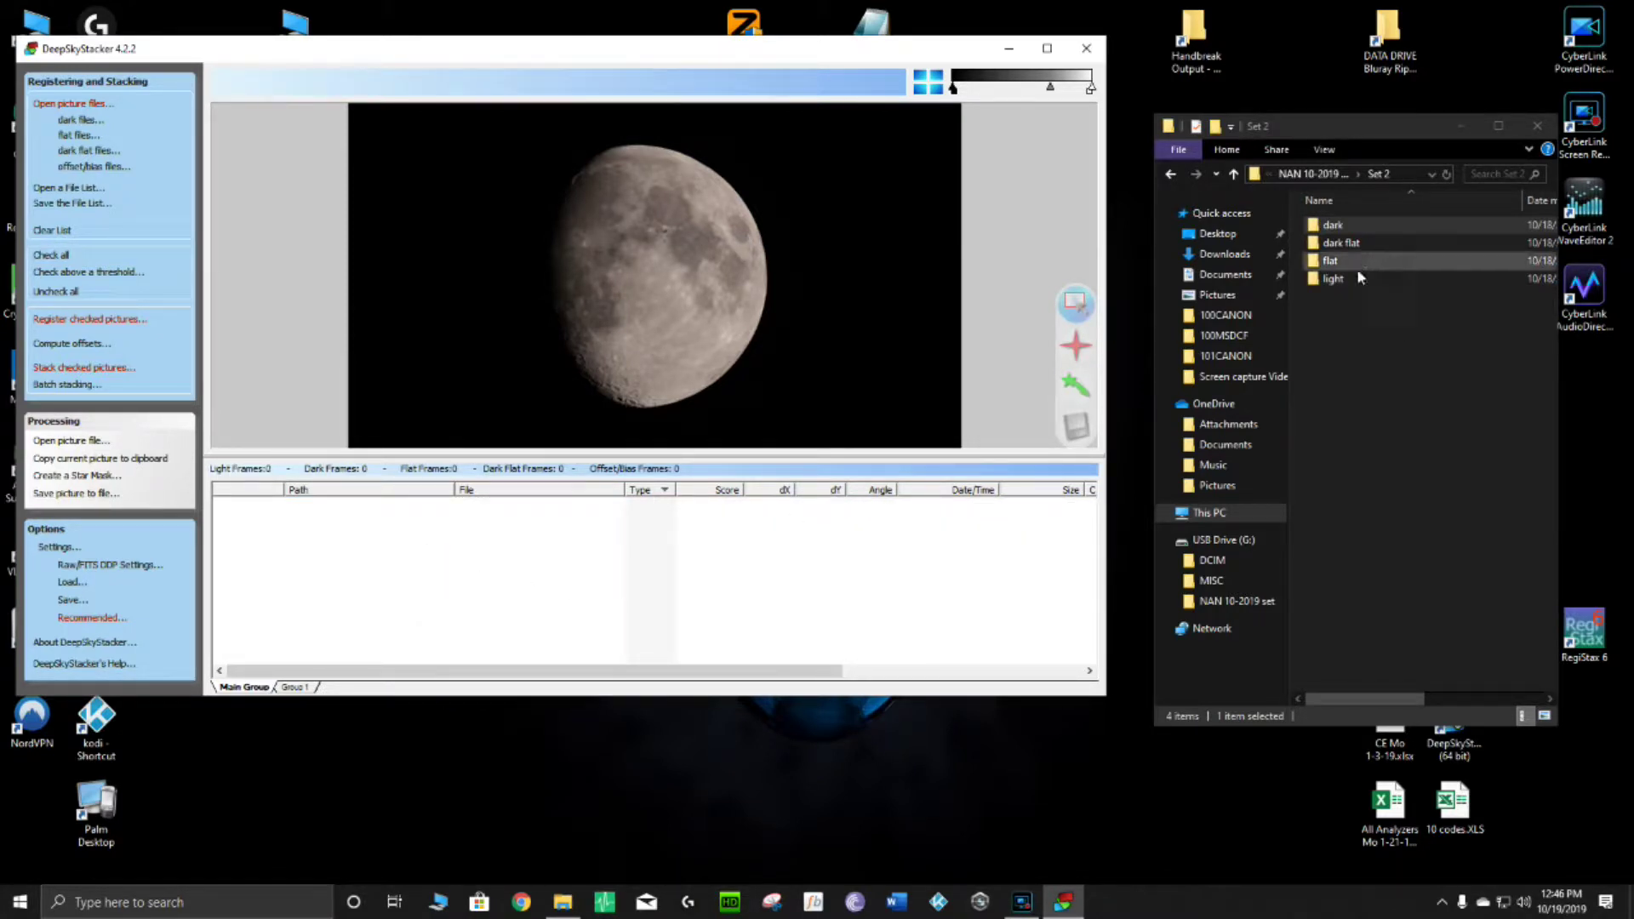
- Add all CR2 images from the light folder of Set 2 to the main group as light frames
click(1233, 174)
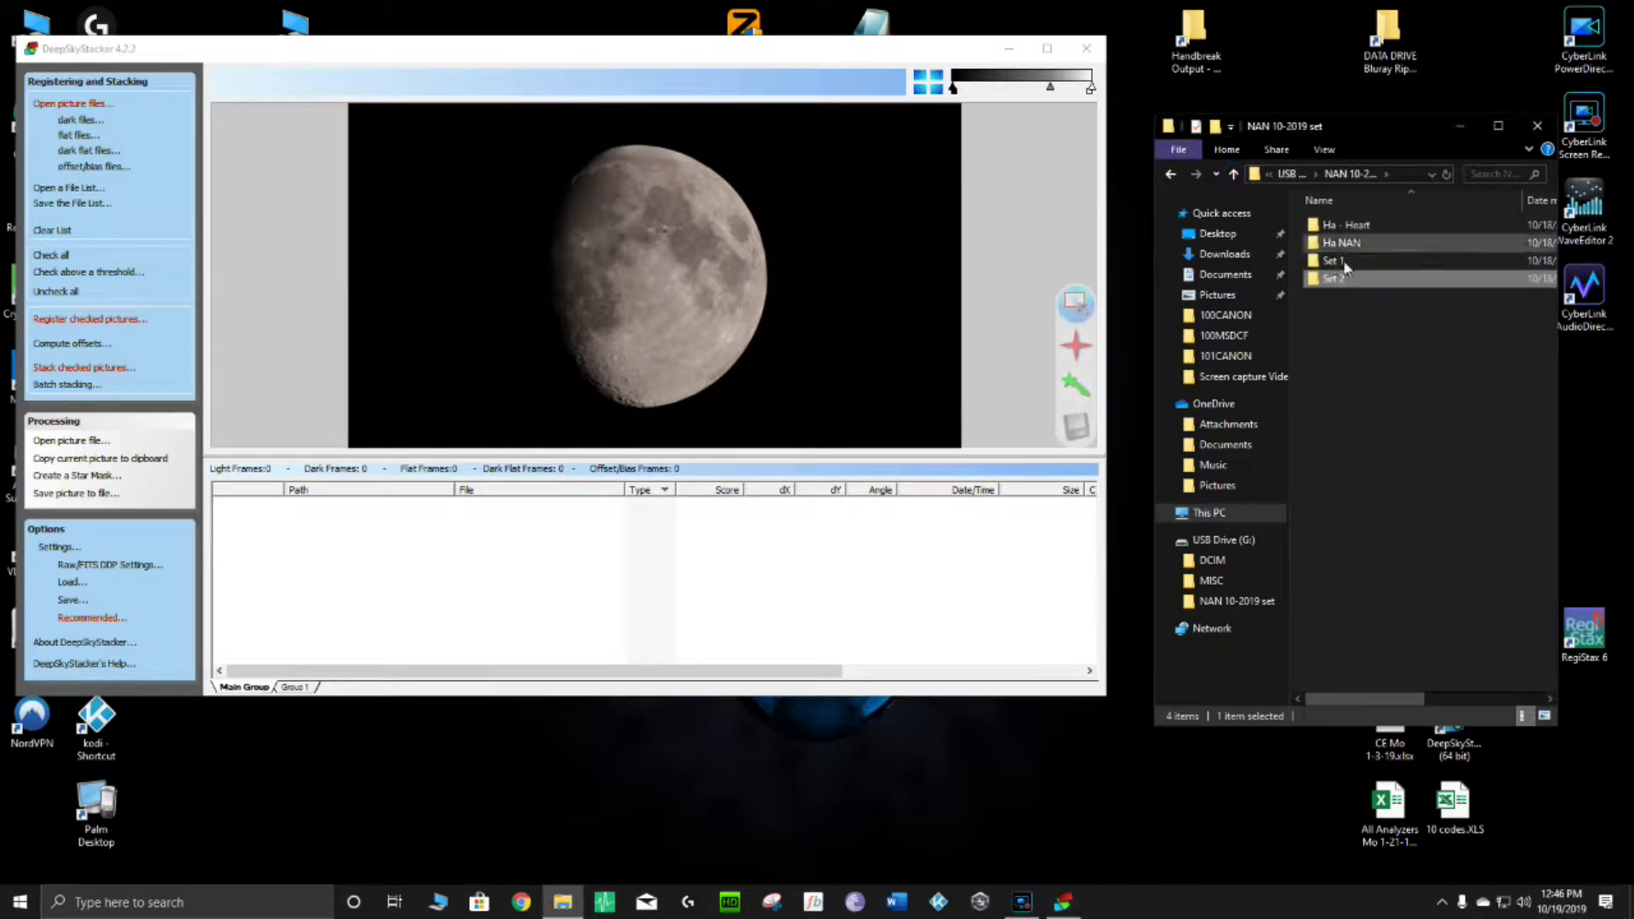
double_click(1338, 283)
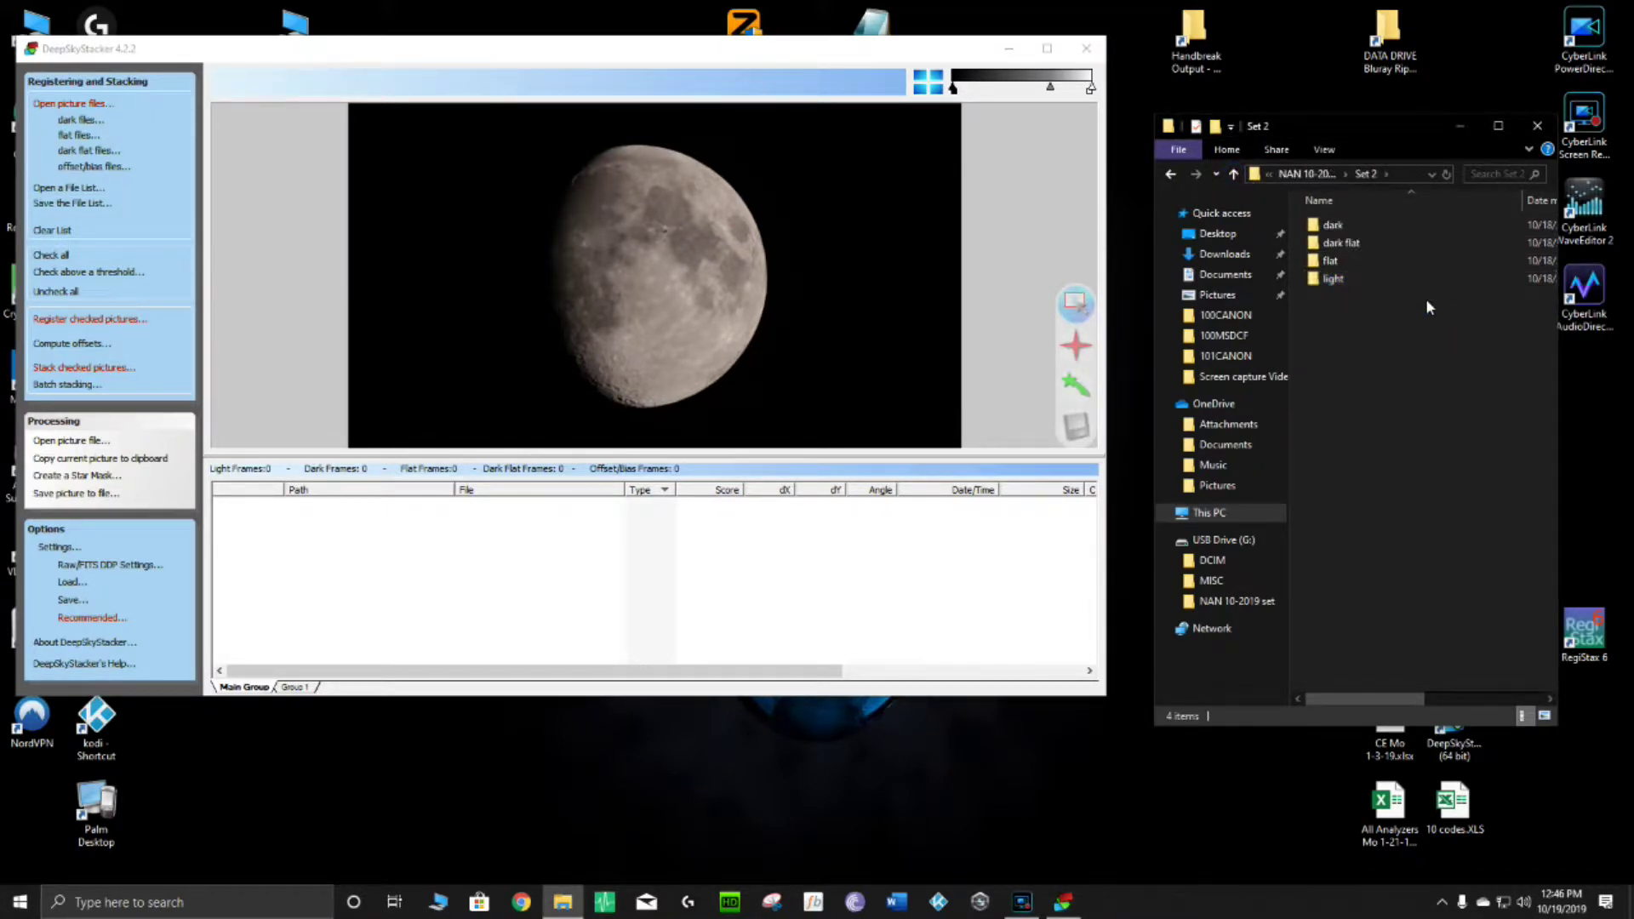
double_click(1361, 278)
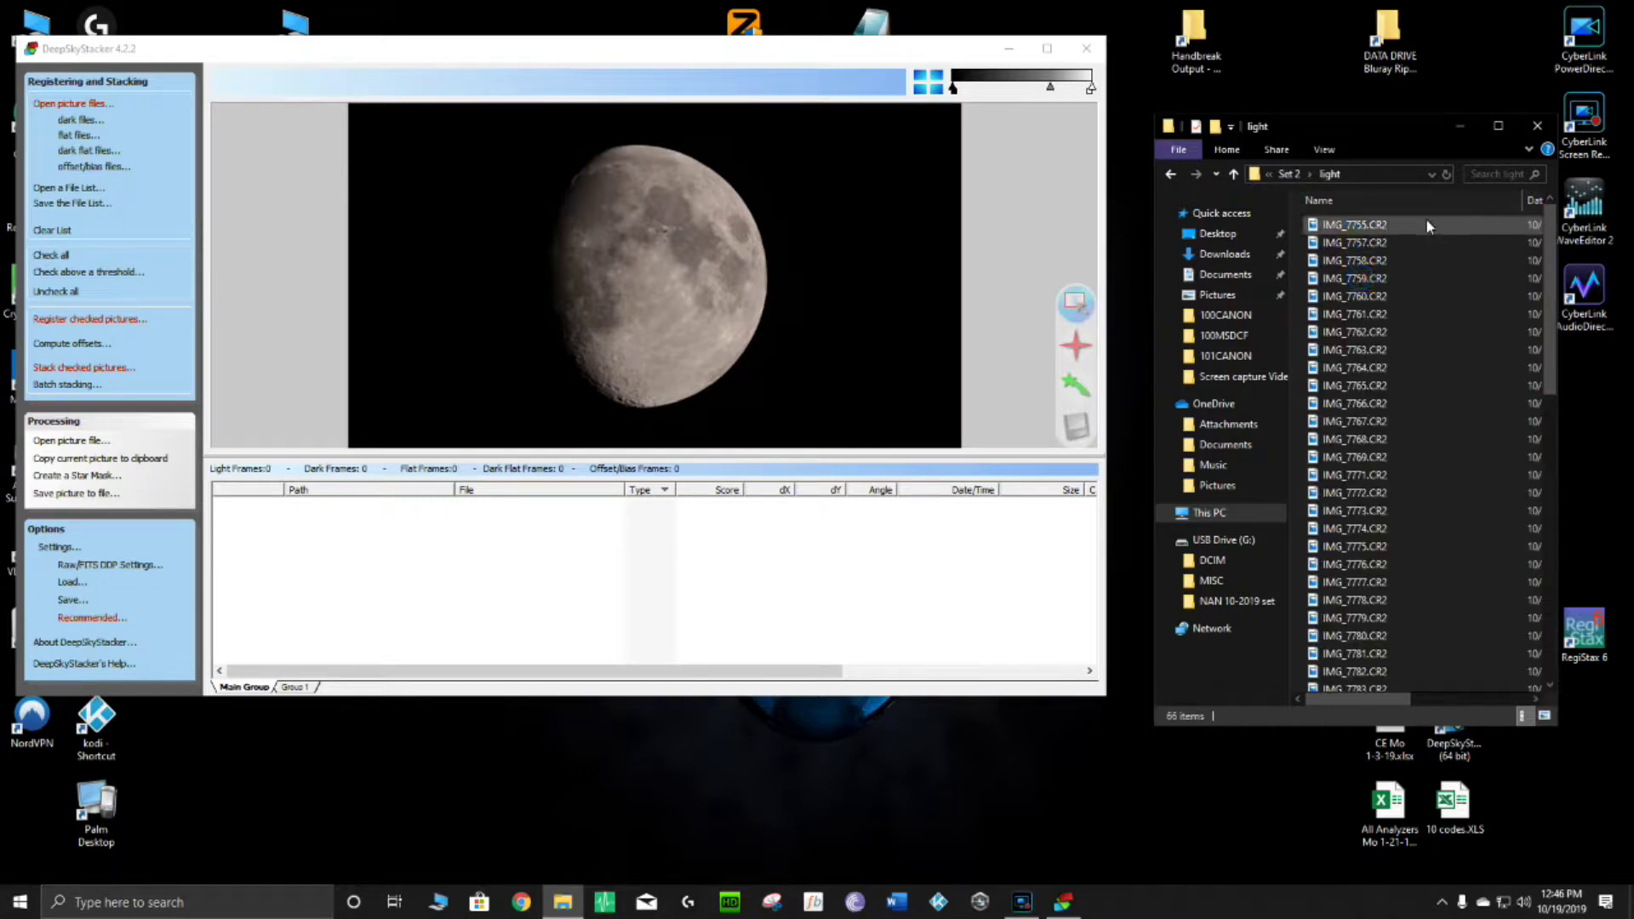
drag(1413, 221, 1396, 336)
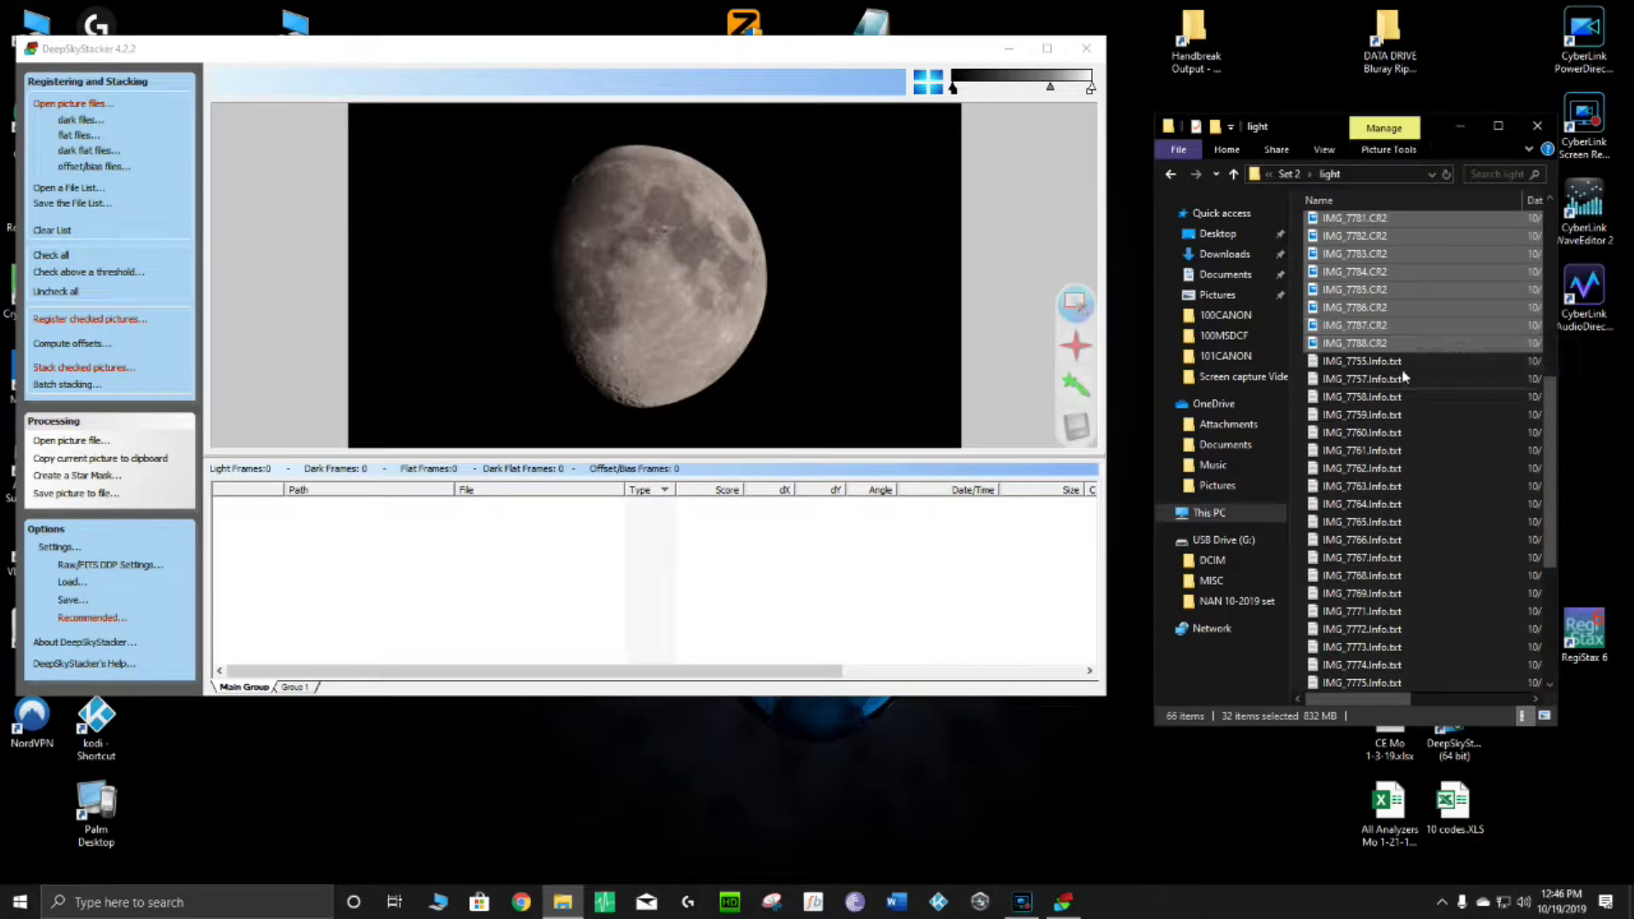
drag(1359, 253, 668, 554)
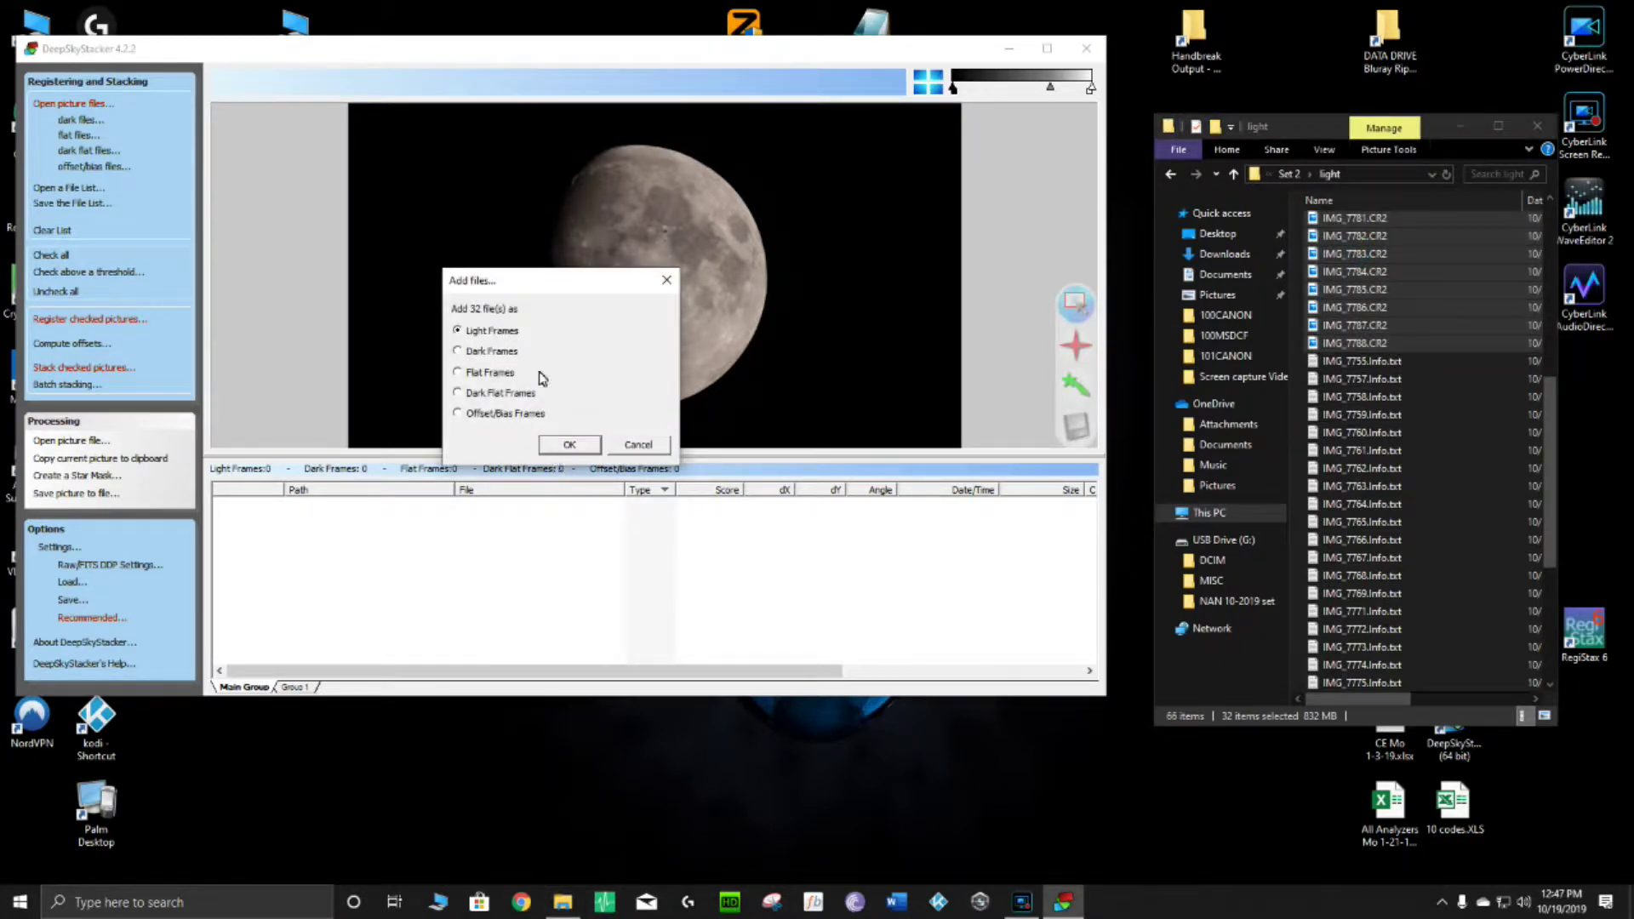
click(459, 332)
click(565, 445)
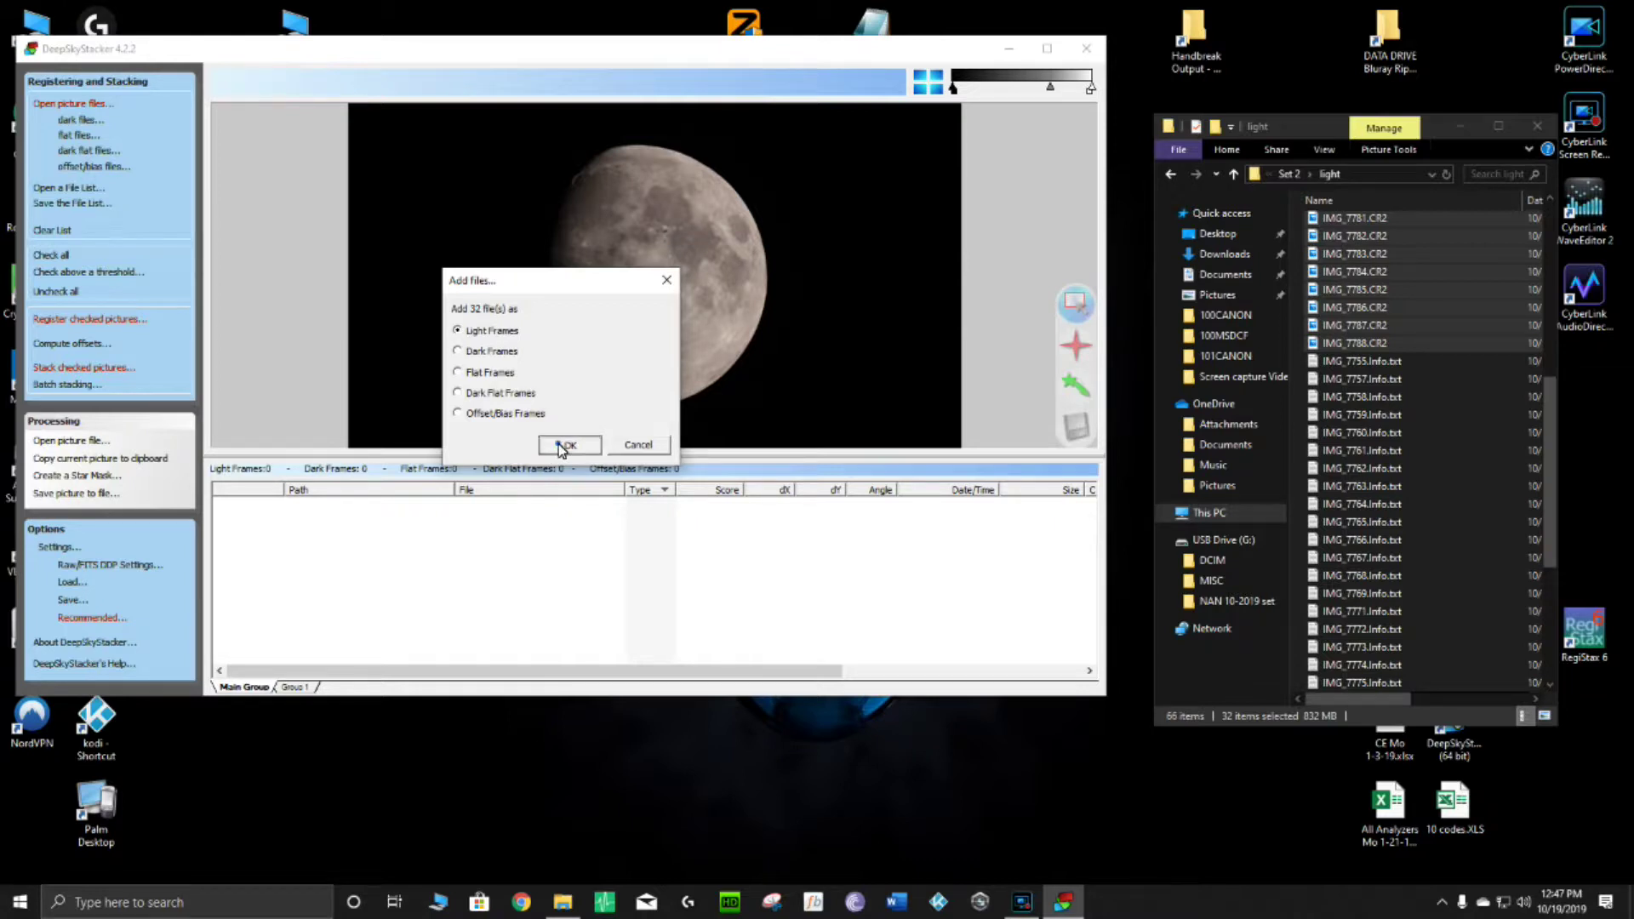
- Return to the Set 2 folder, enlarge the stacking window to fit the Exposure column to its contents, and restore the window size
click(1234, 174)
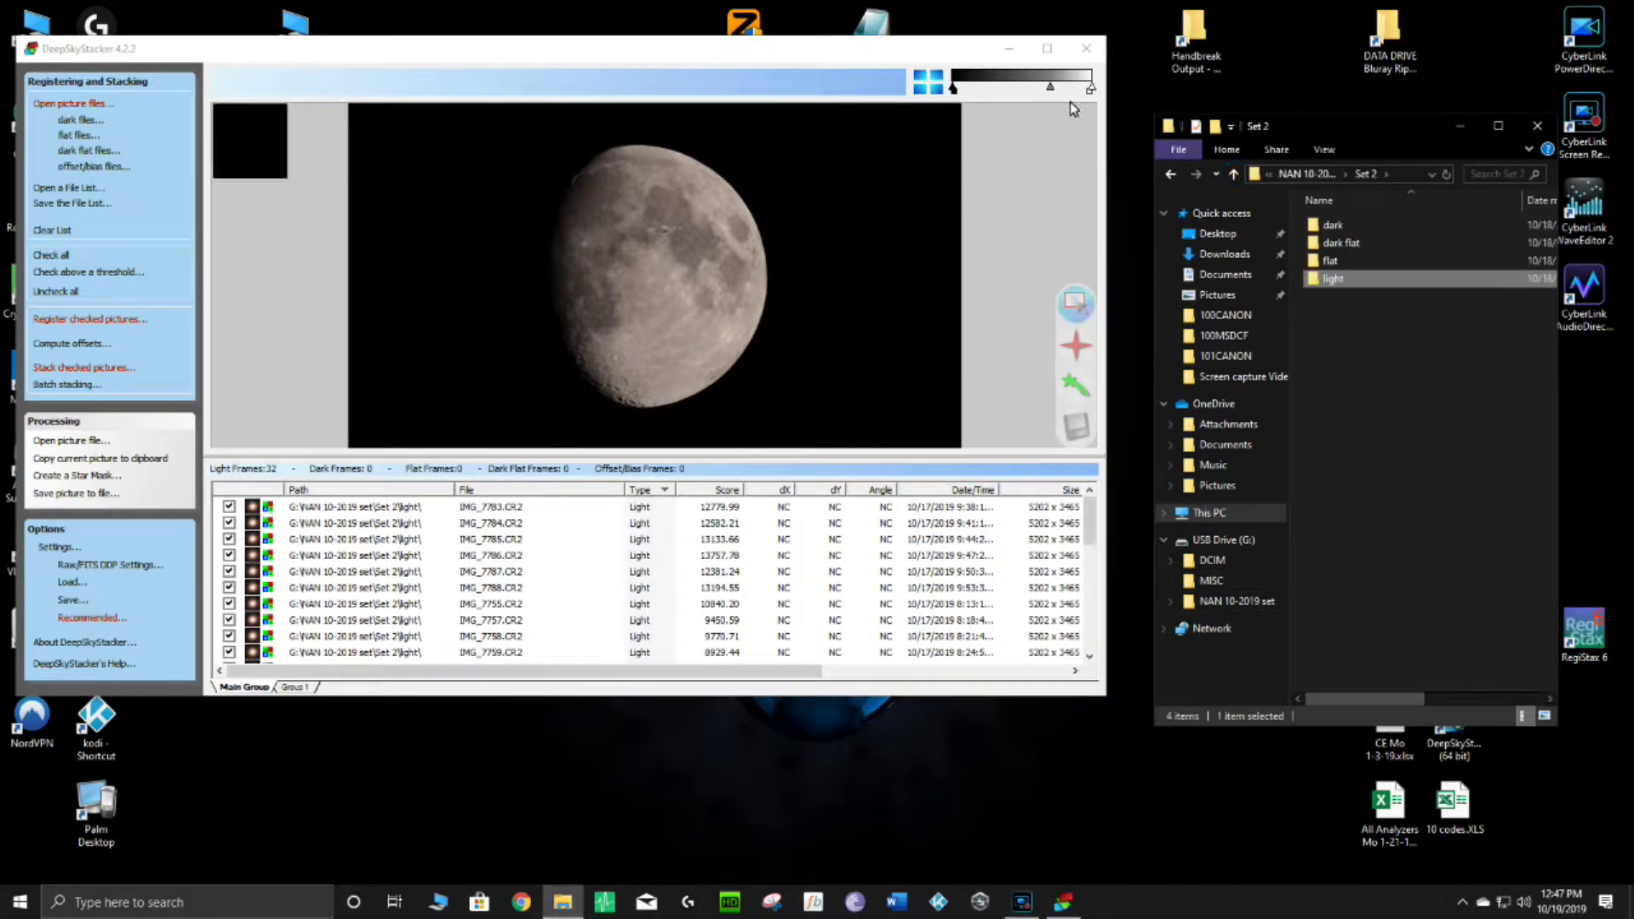
click(1049, 49)
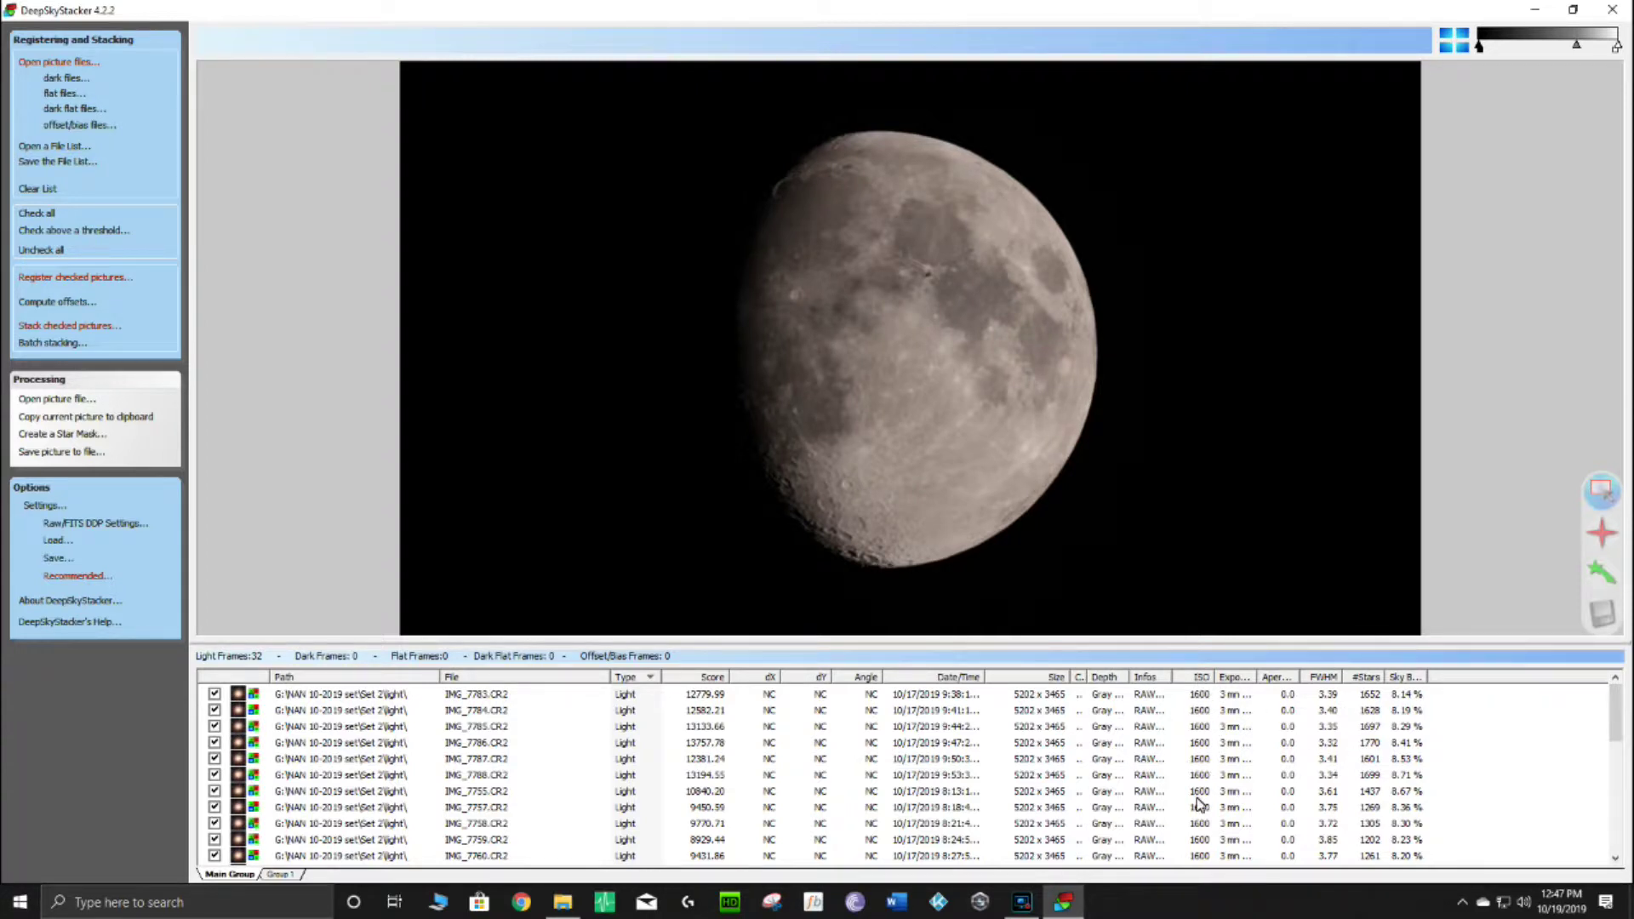
double_click(1259, 676)
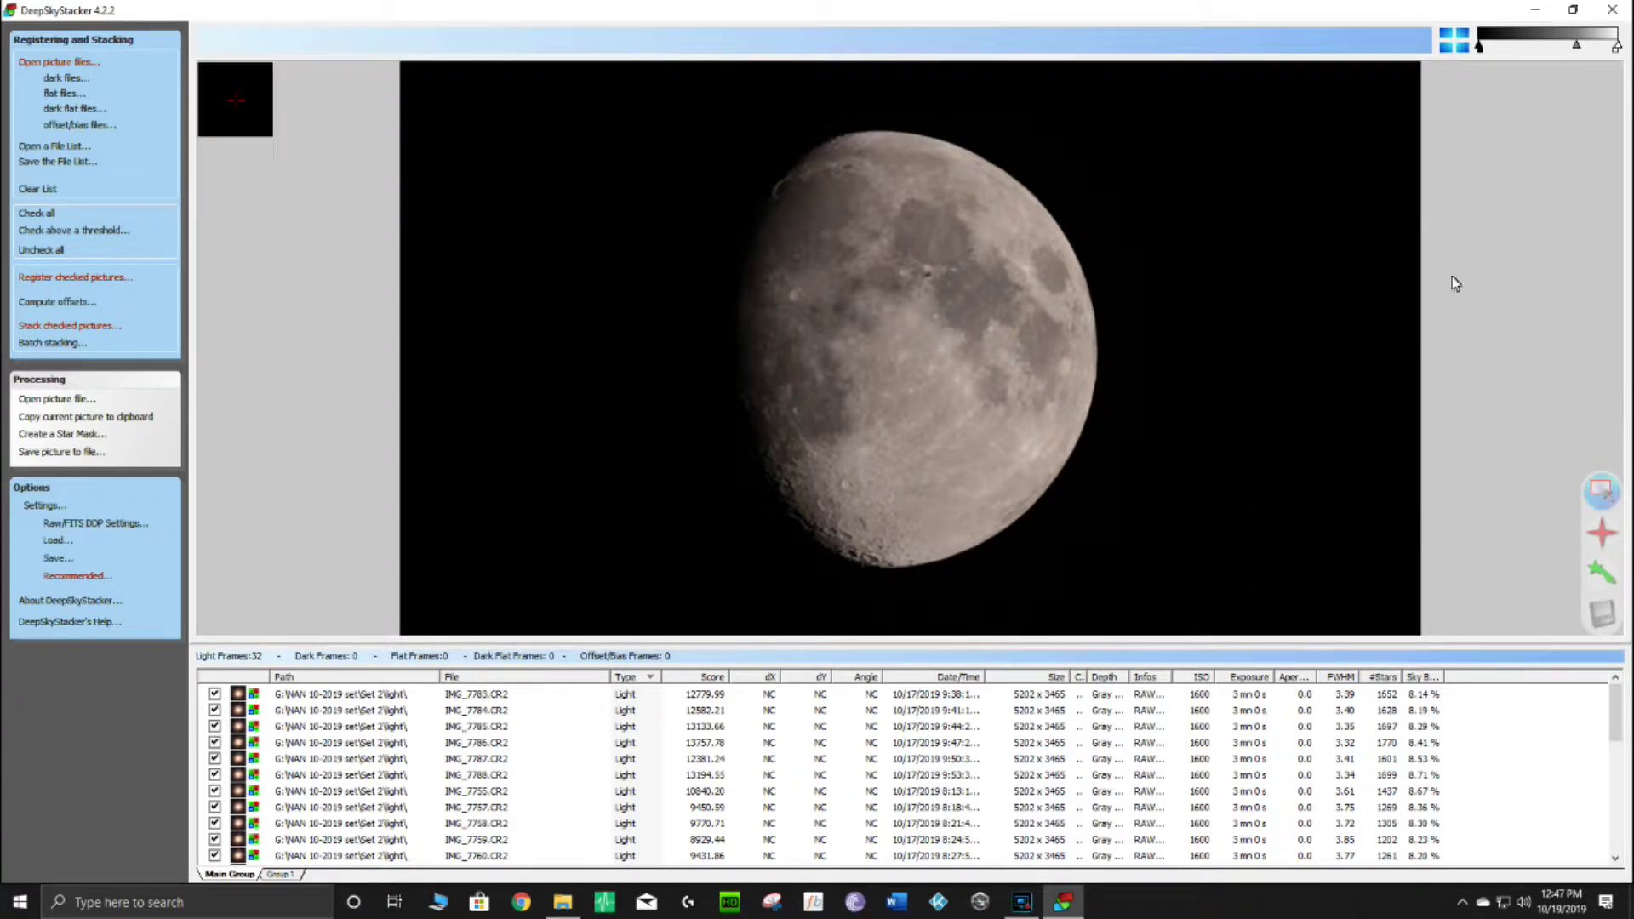
click(1573, 10)
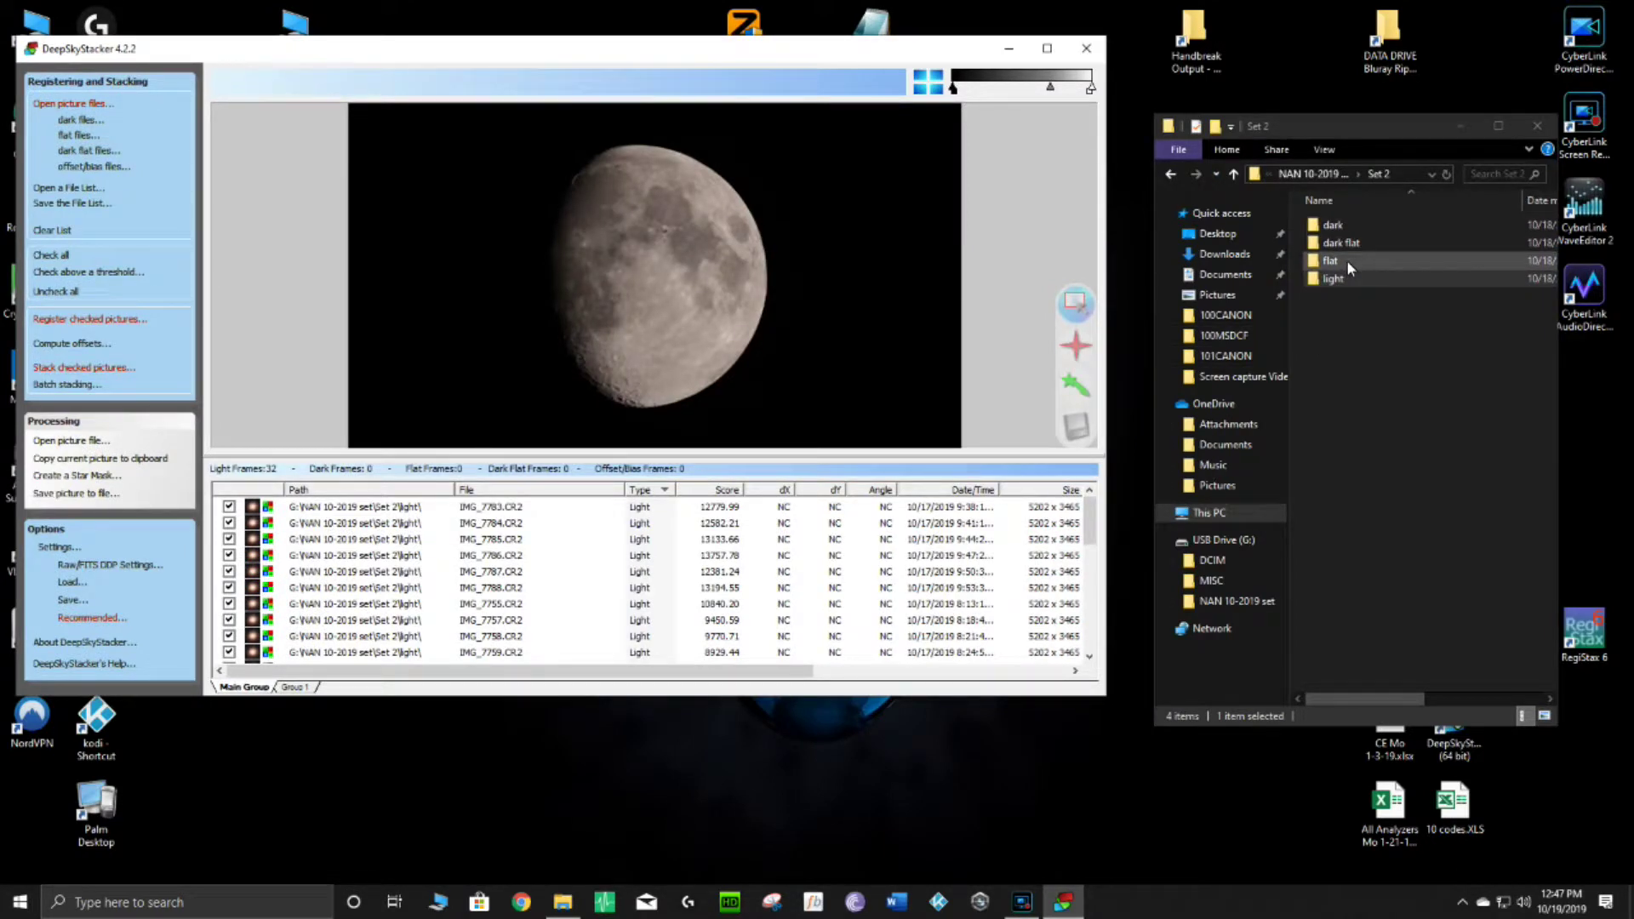
- Add all ten CR2 images from the dark folder of Set 2 as dark frames, leaving out the MasterDark file
double_click(1339, 226)
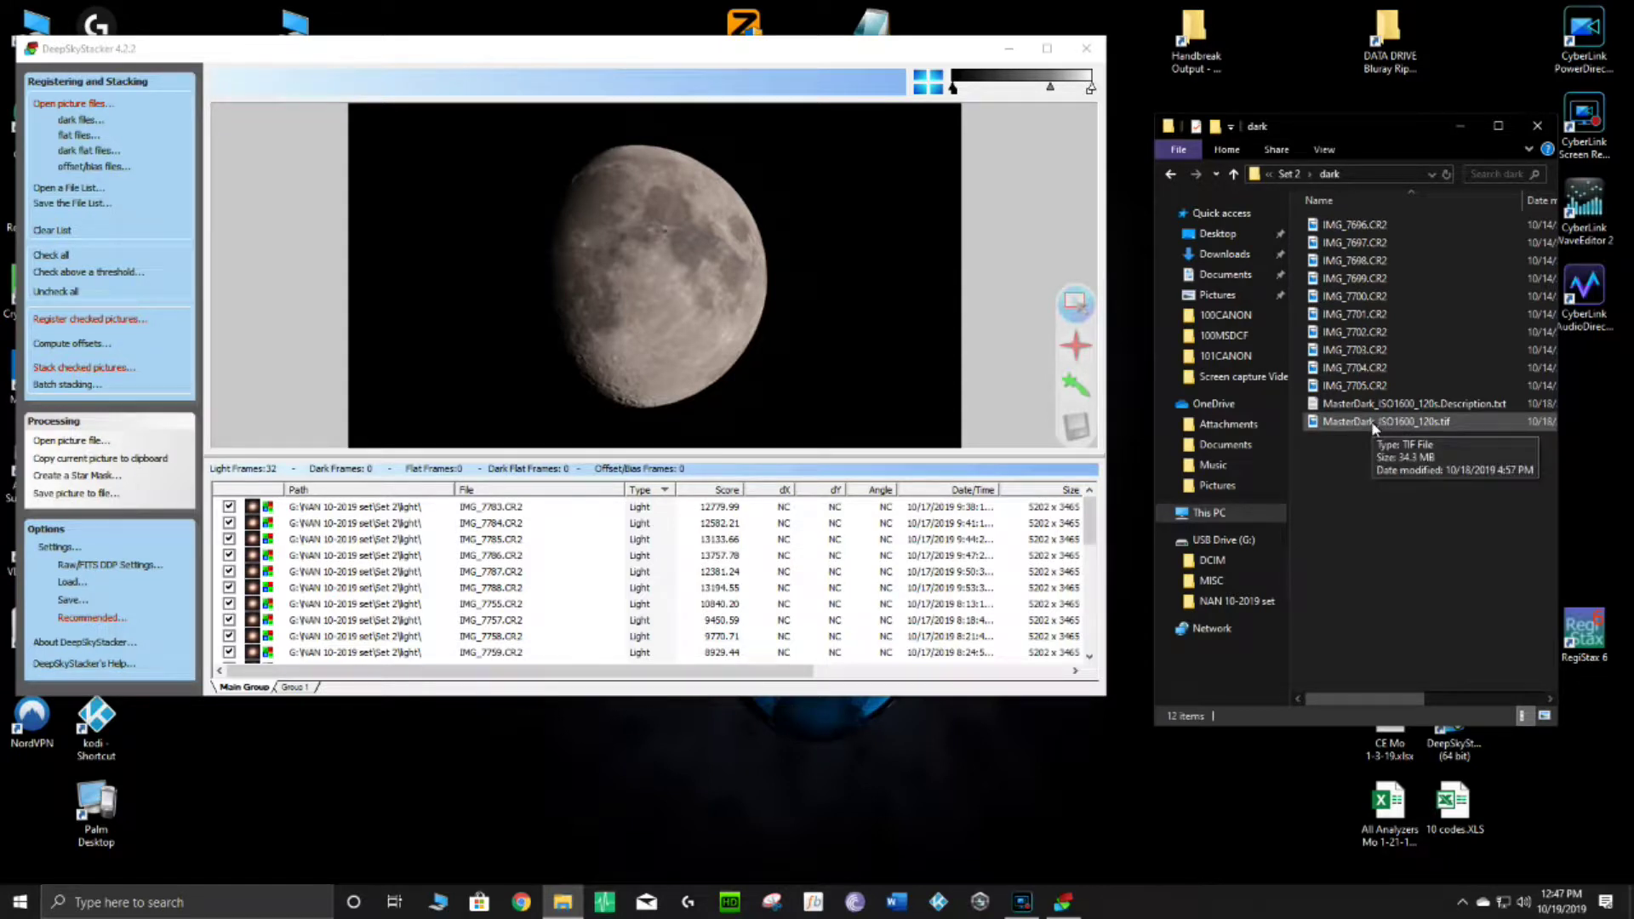
drag(1372, 423, 1402, 515)
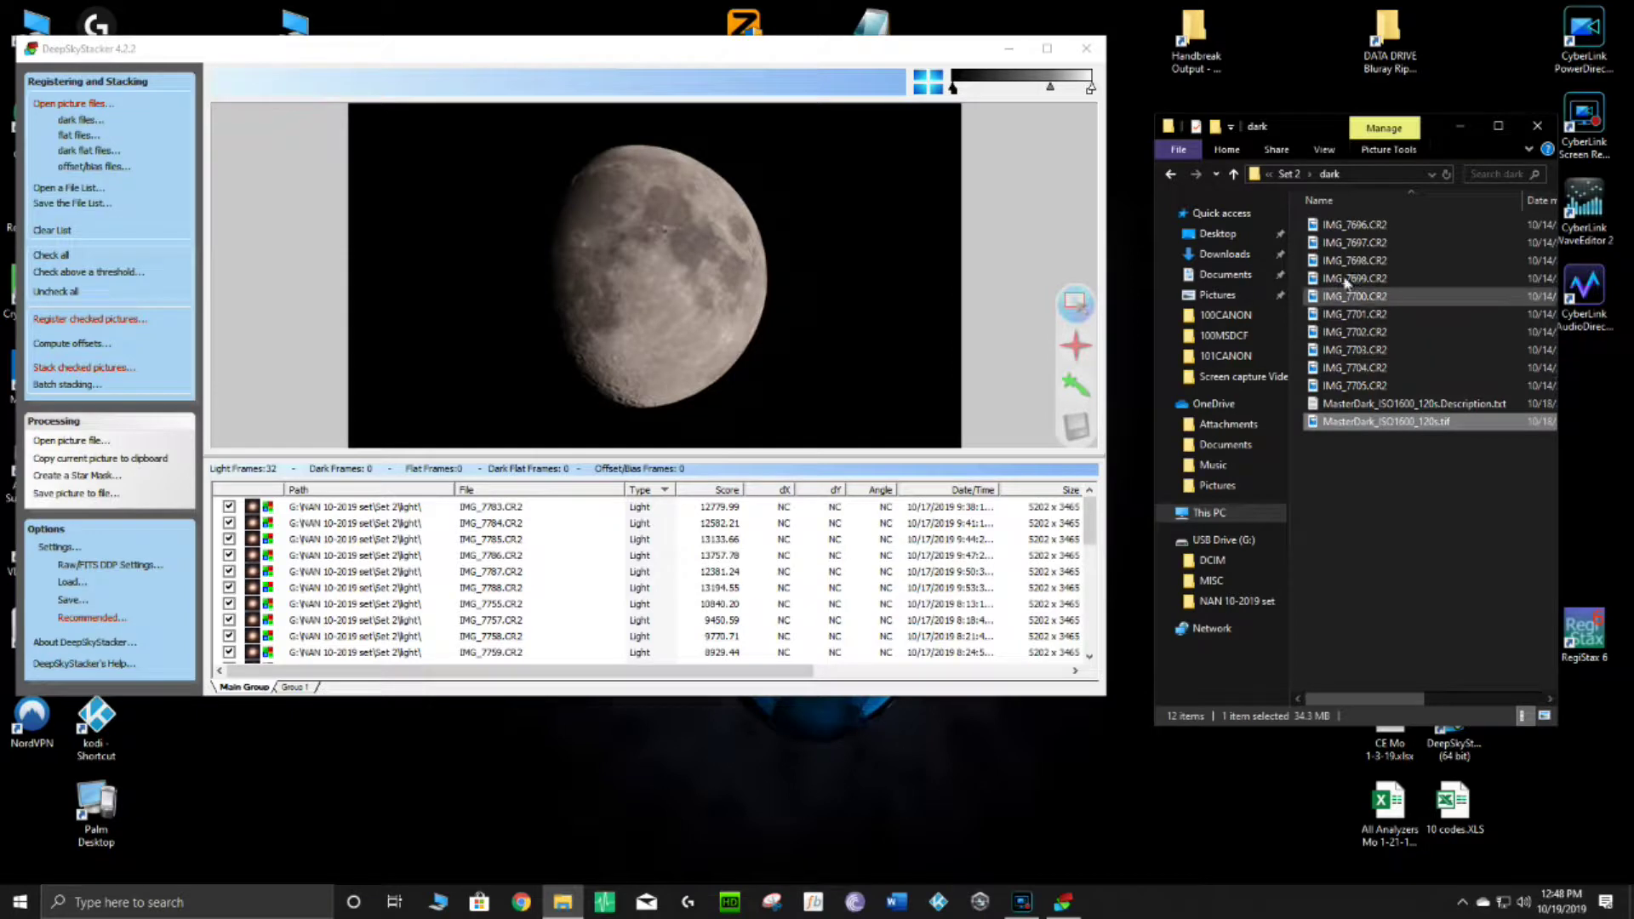
drag(1293, 214, 1409, 392)
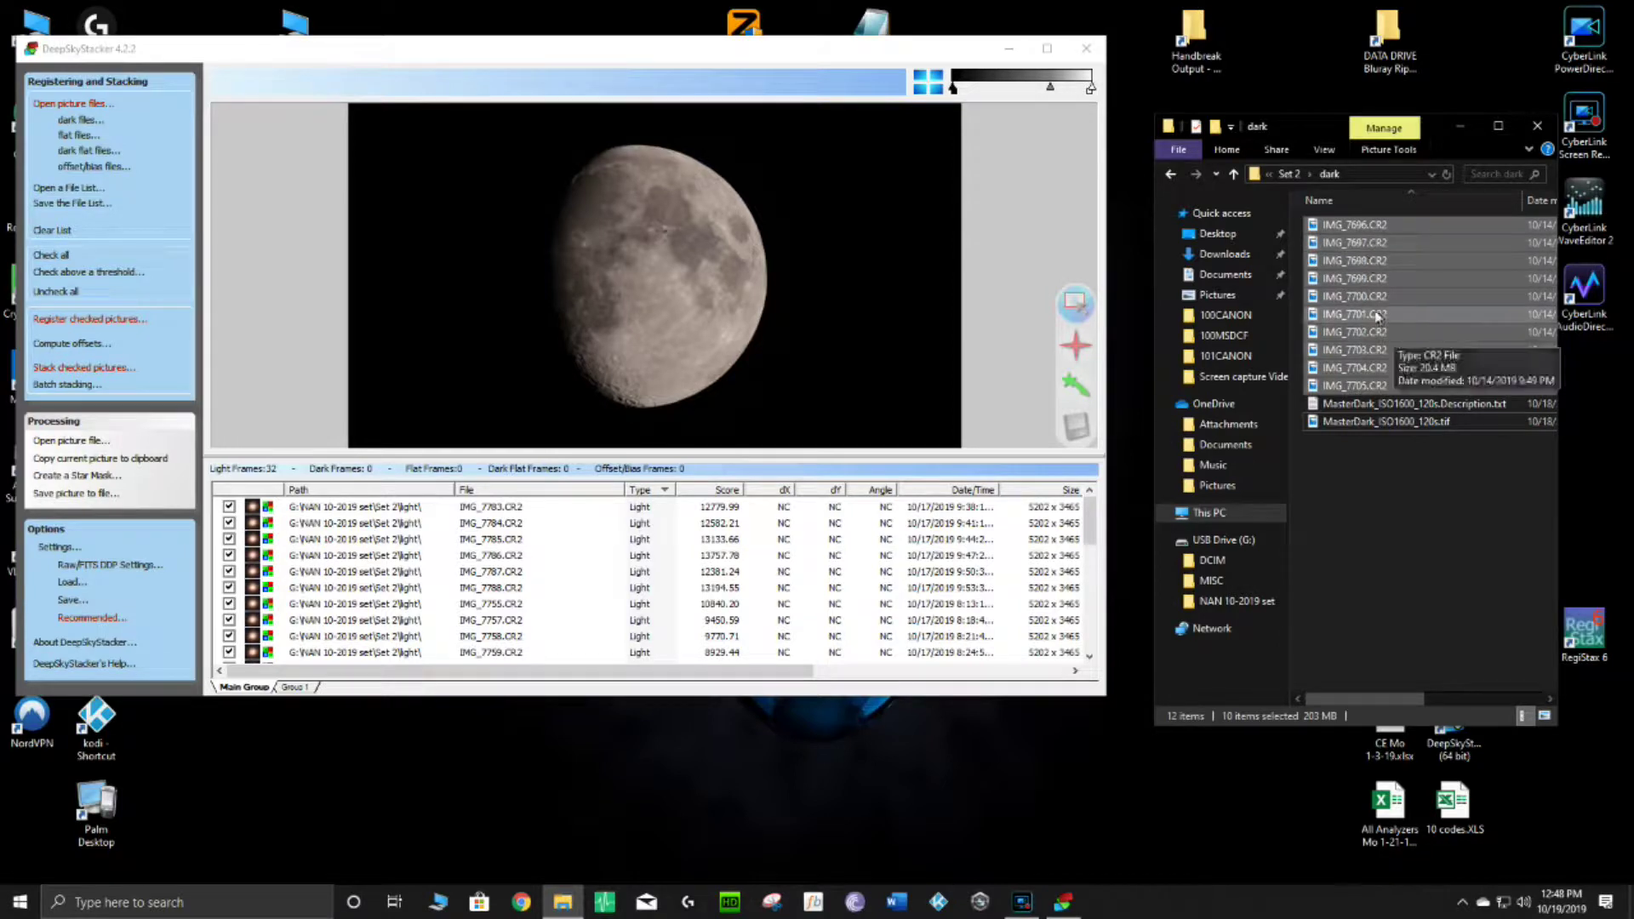
drag(869, 378, 867, 383)
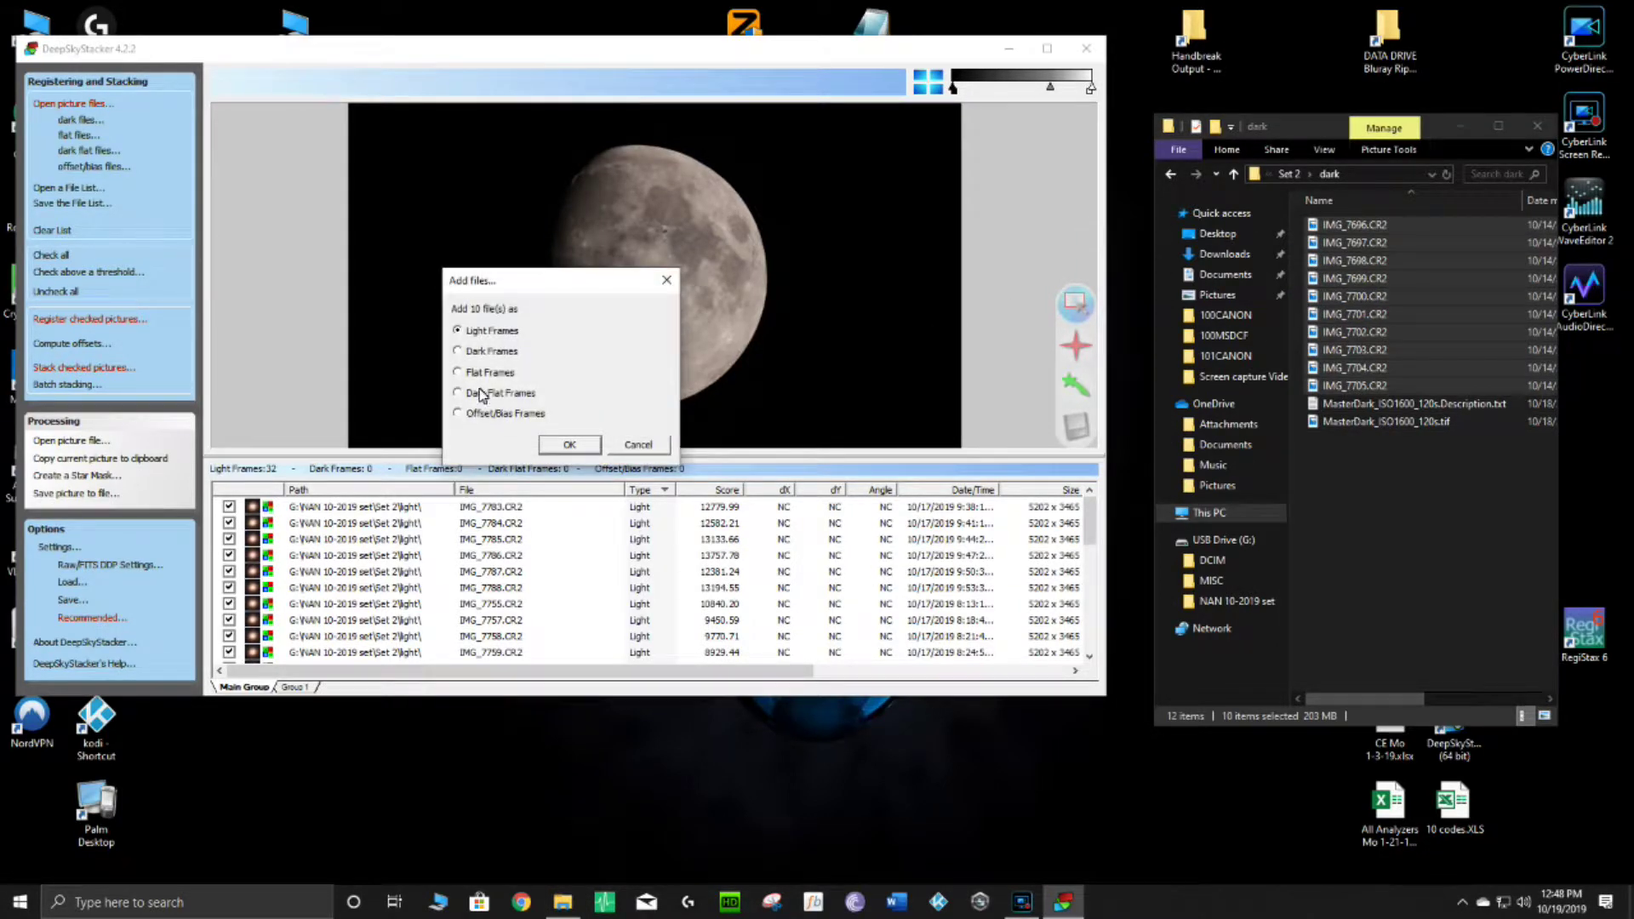
click(459, 351)
click(569, 445)
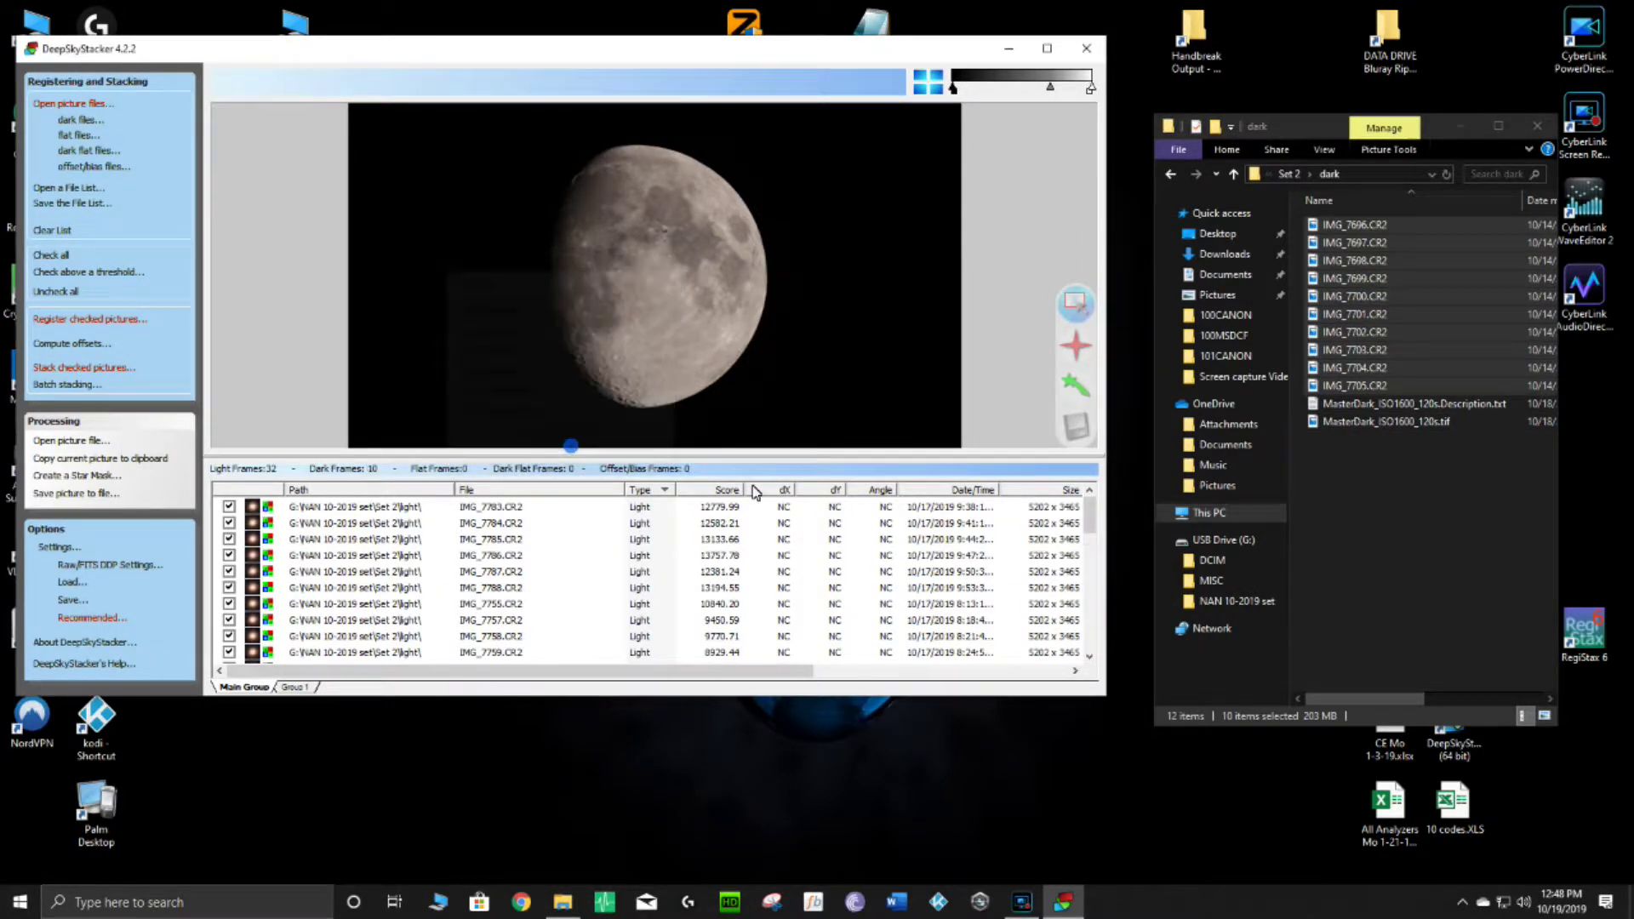
- Add all twenty CR2 images from the flat folder of Set 2 as flat frames, leaving out the MasterFlat file
click(1233, 173)
double_click(1337, 264)
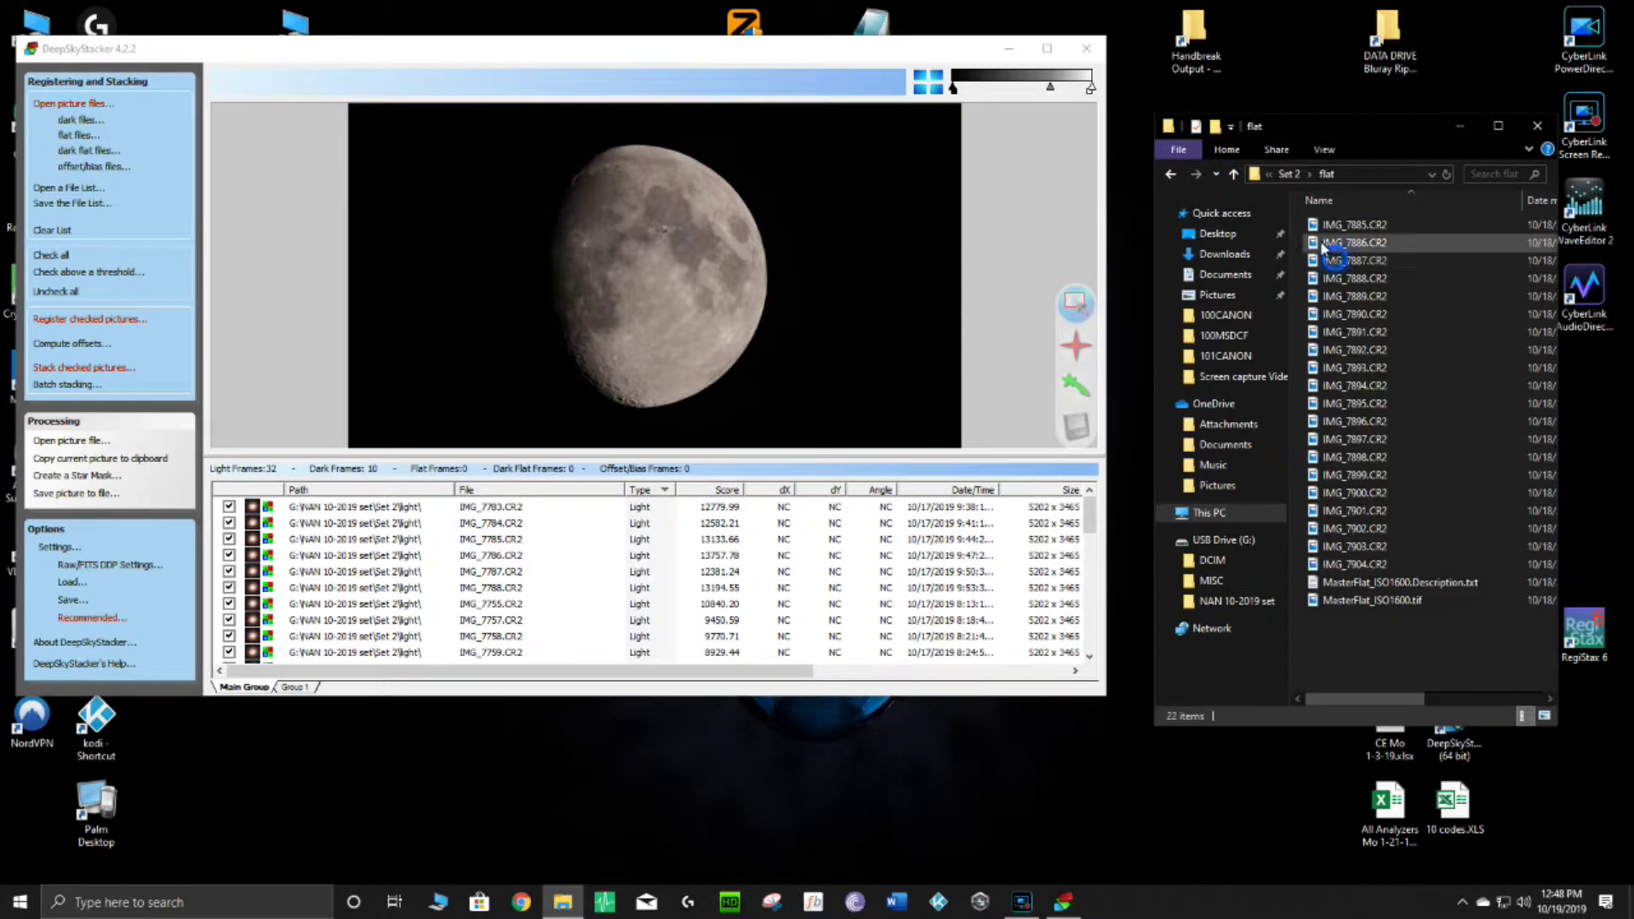
drag(1299, 218, 1401, 566)
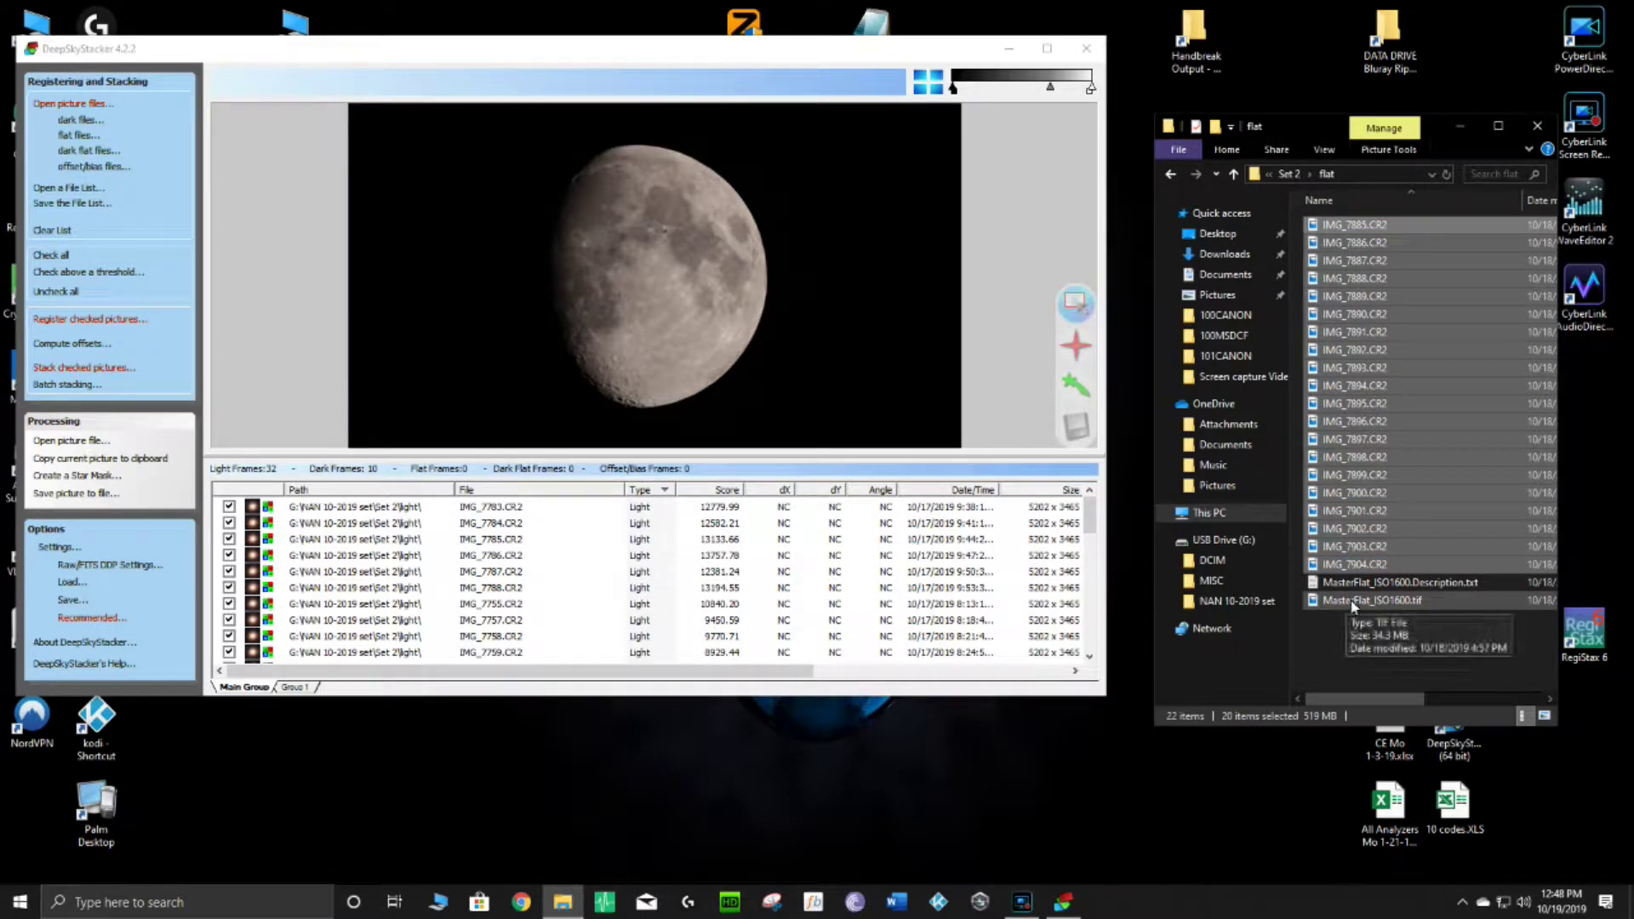
drag(1361, 332, 793, 286)
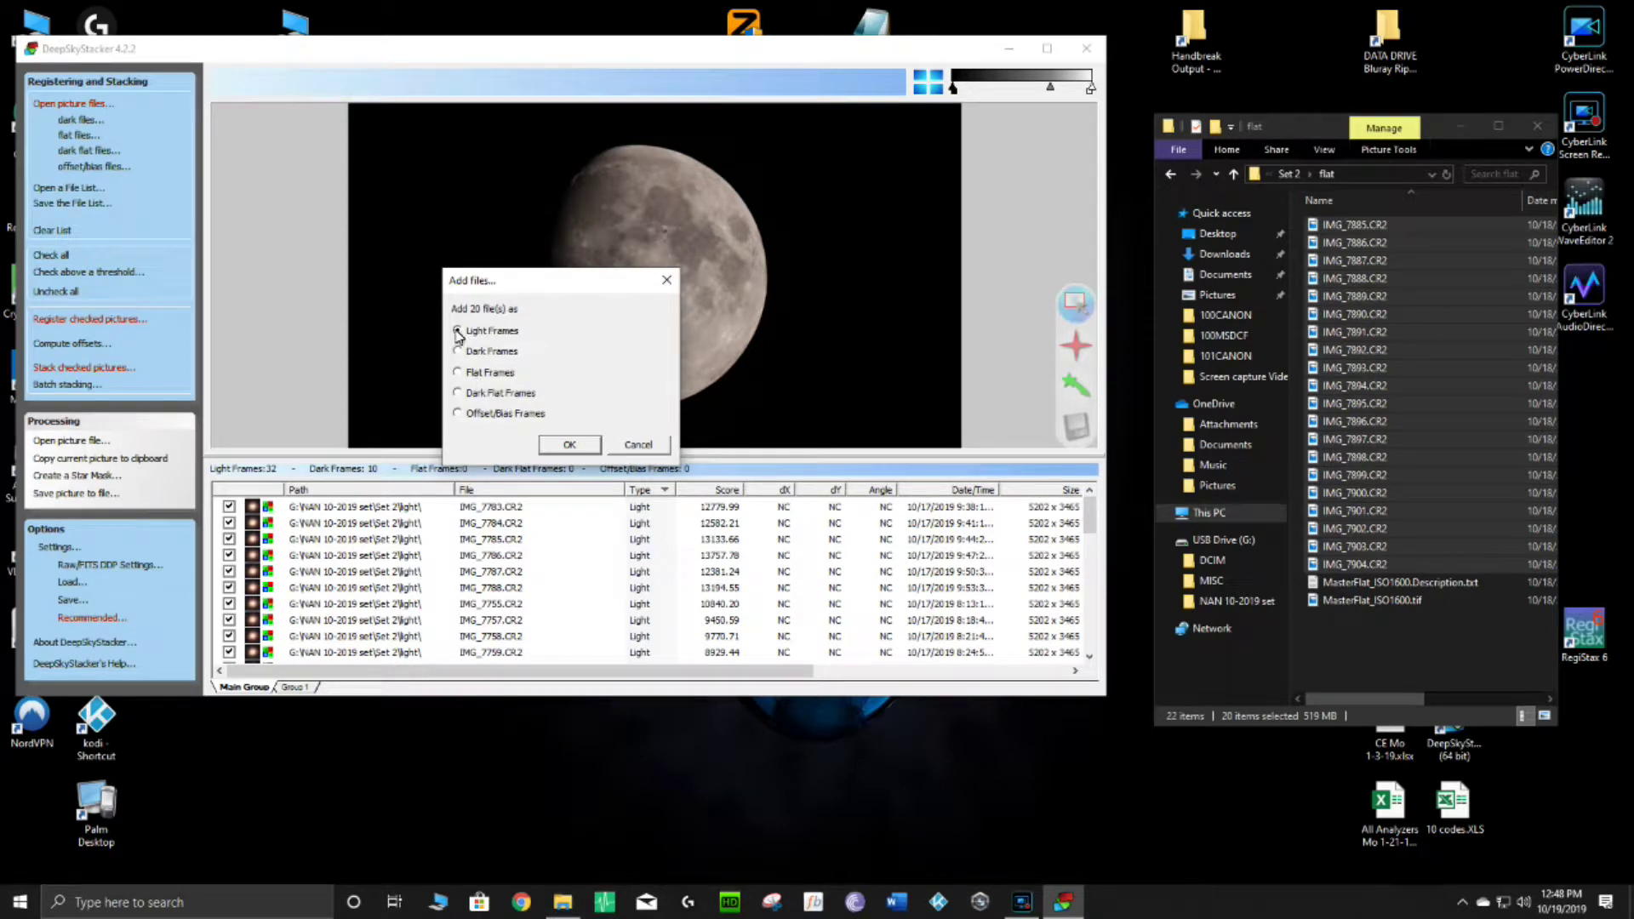
click(458, 373)
click(570, 445)
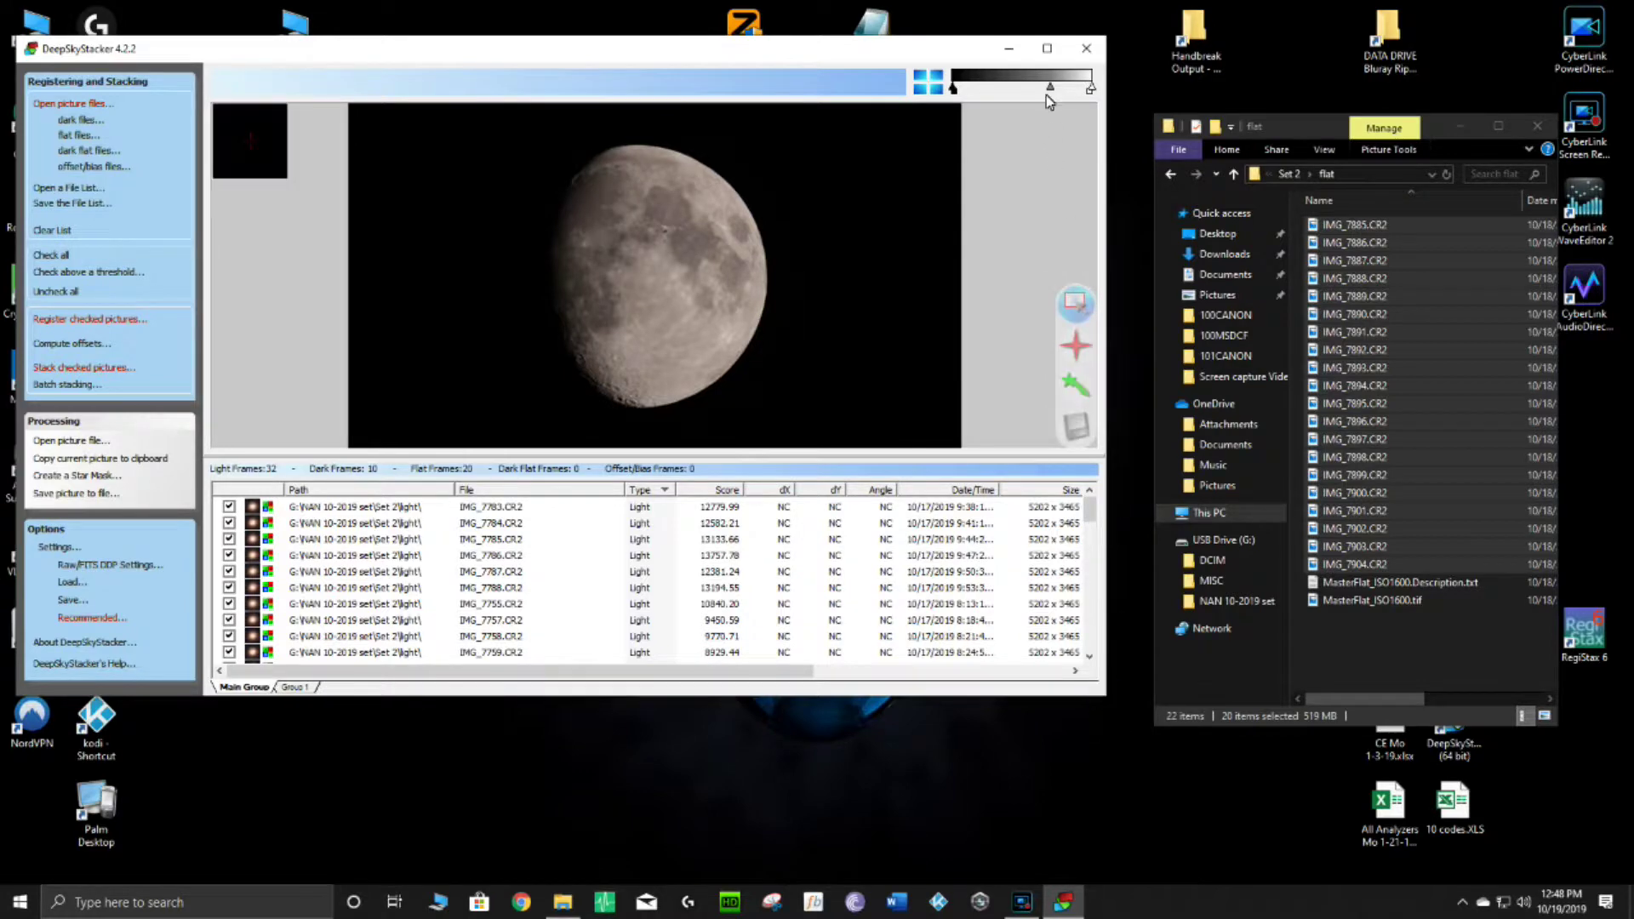
- Maximize the stacking window and preview the light frame IMG_7783.CR2 from the file list
click(1047, 49)
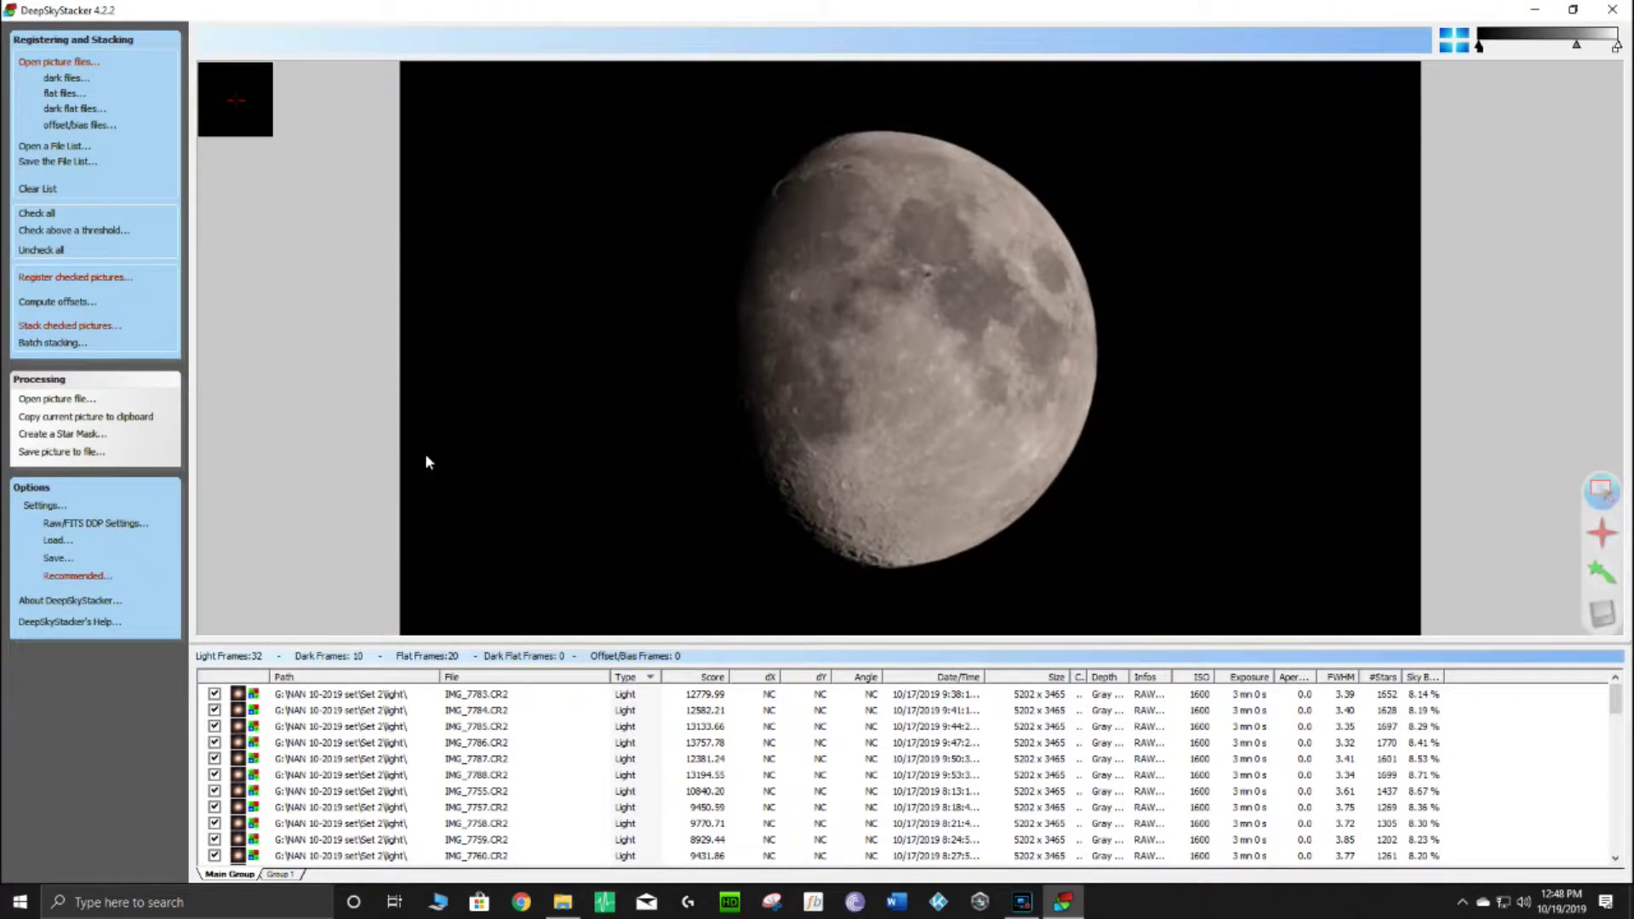
scroll(426, 544, up, 2)
scroll(413, 710, down, 1)
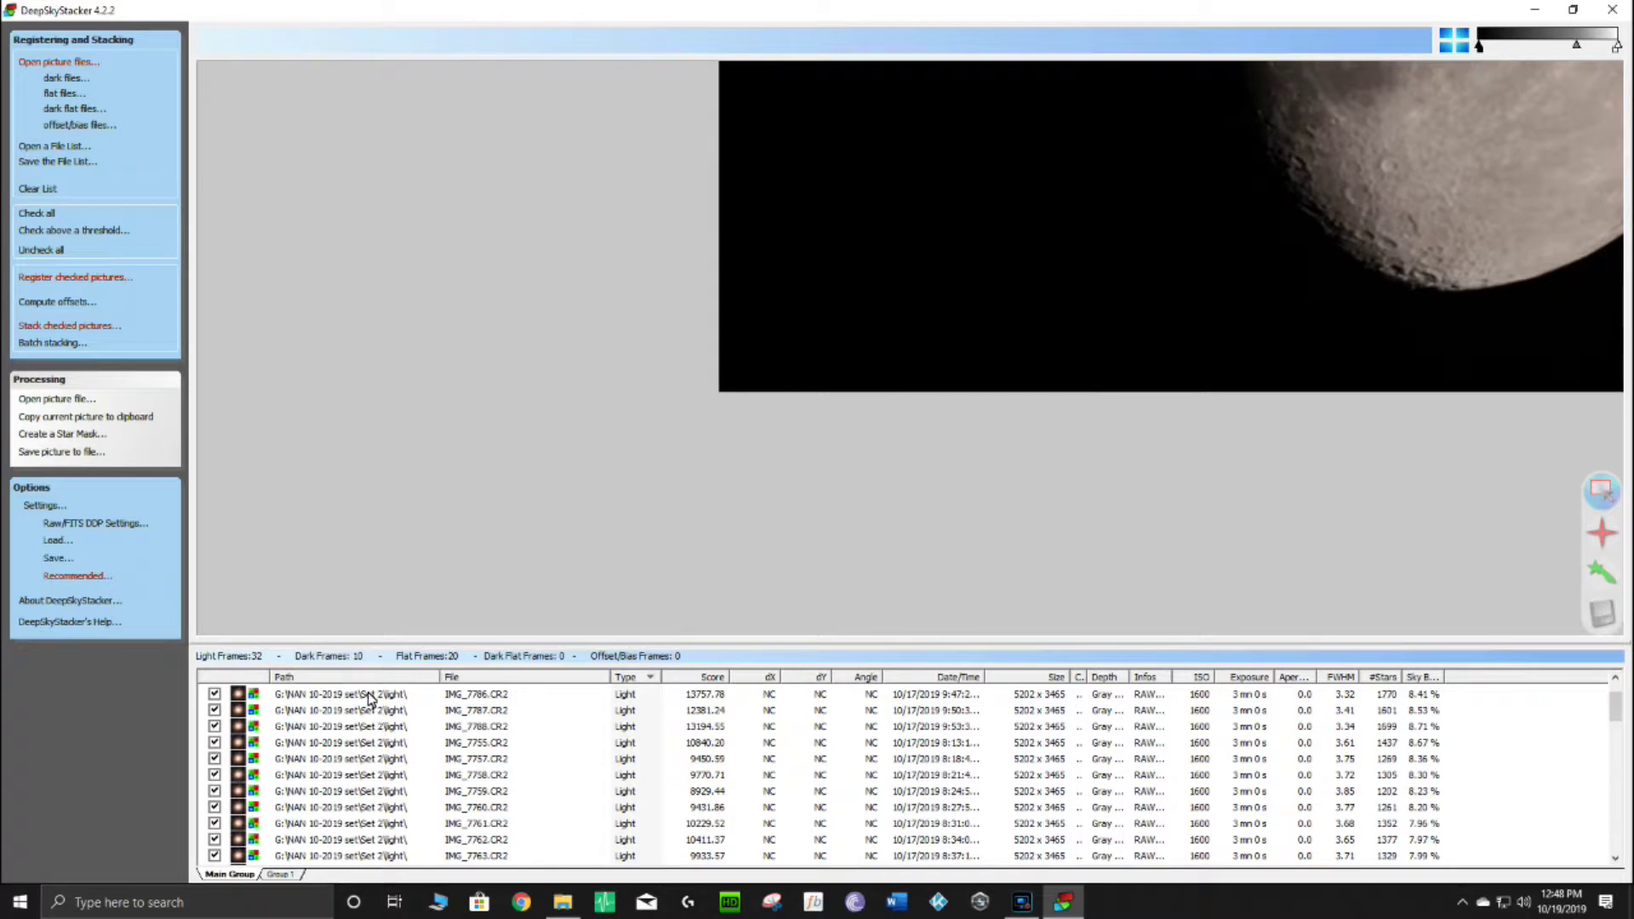
scroll(390, 722, up, 1)
click(380, 696)
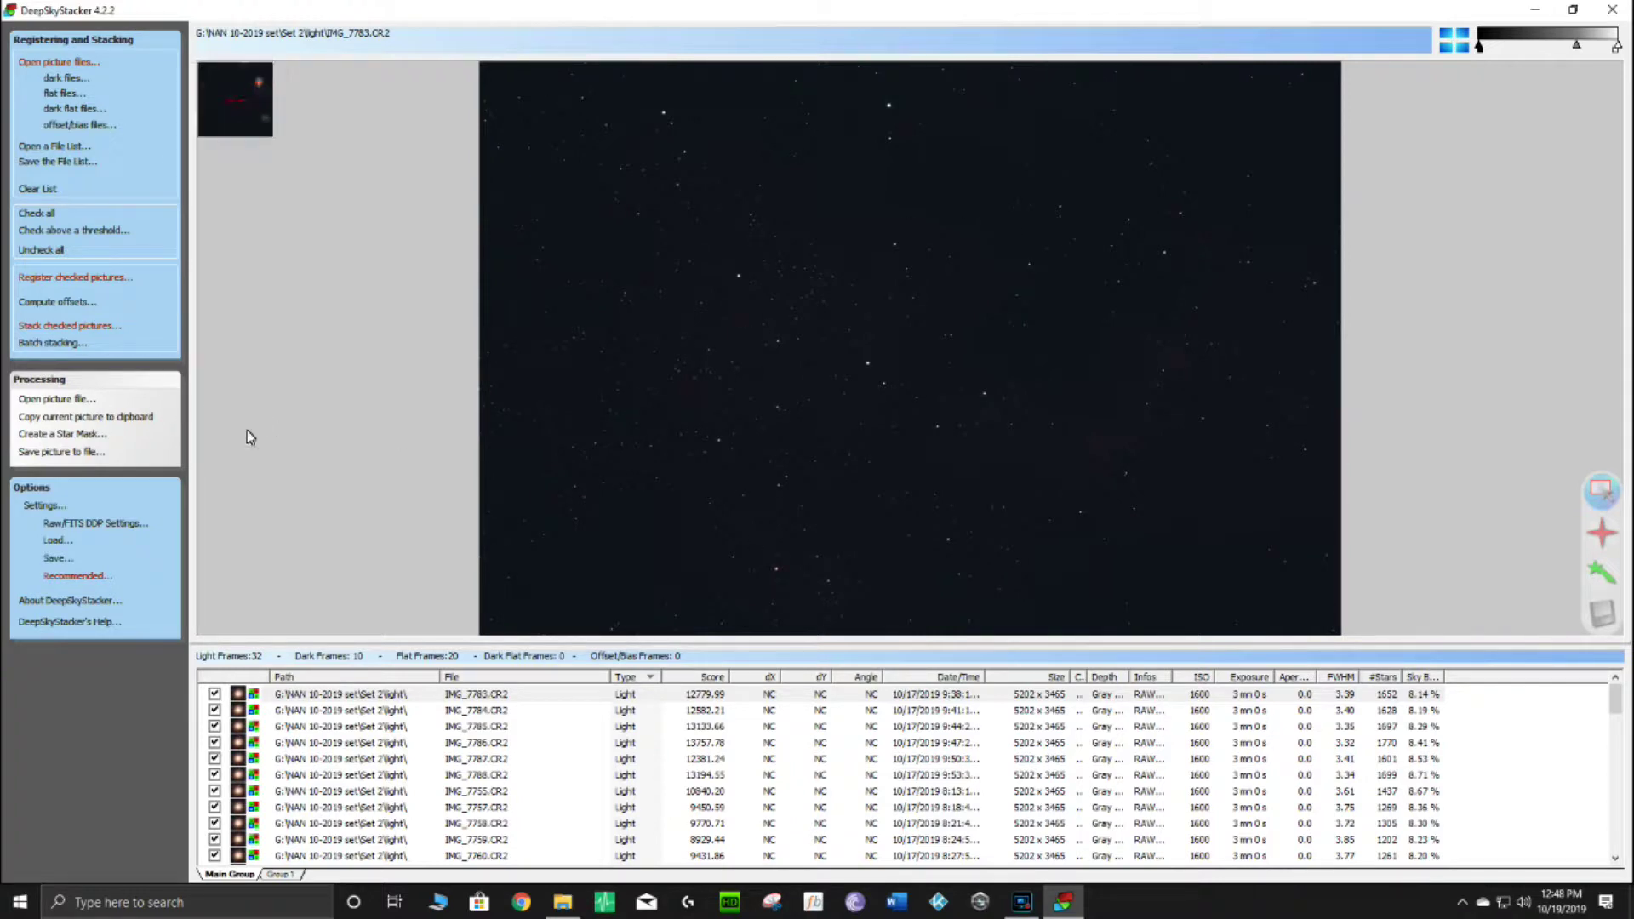
- Open the registration settings for the checked pictures and compute the detected stars at the 48% threshold and at a lower one
click(46, 277)
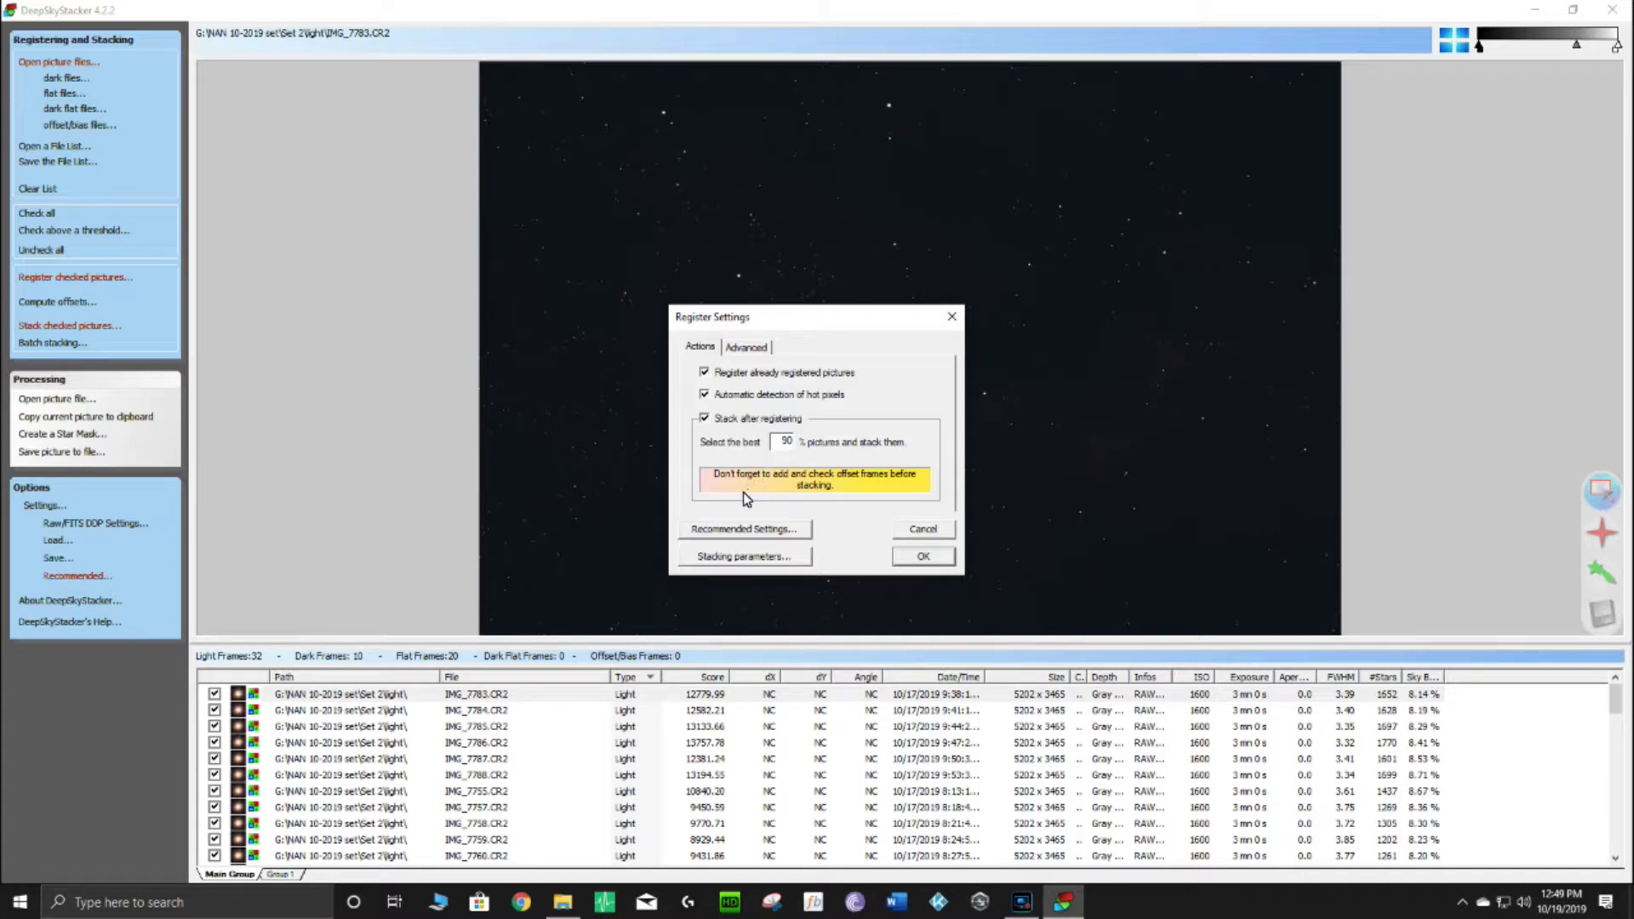
click(746, 348)
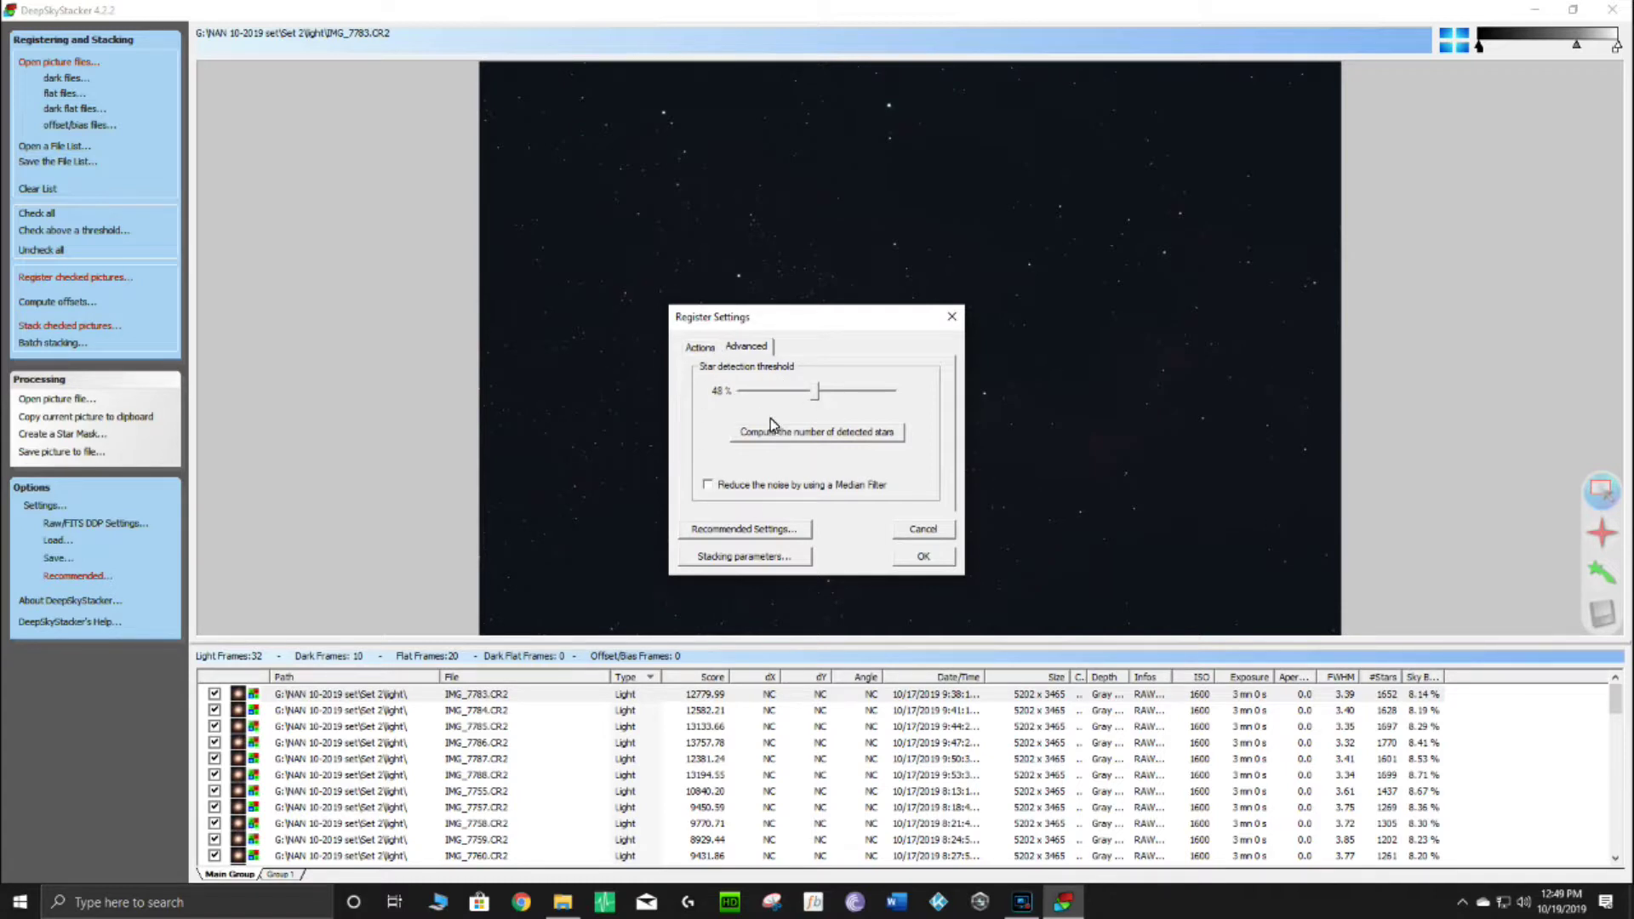
click(820, 434)
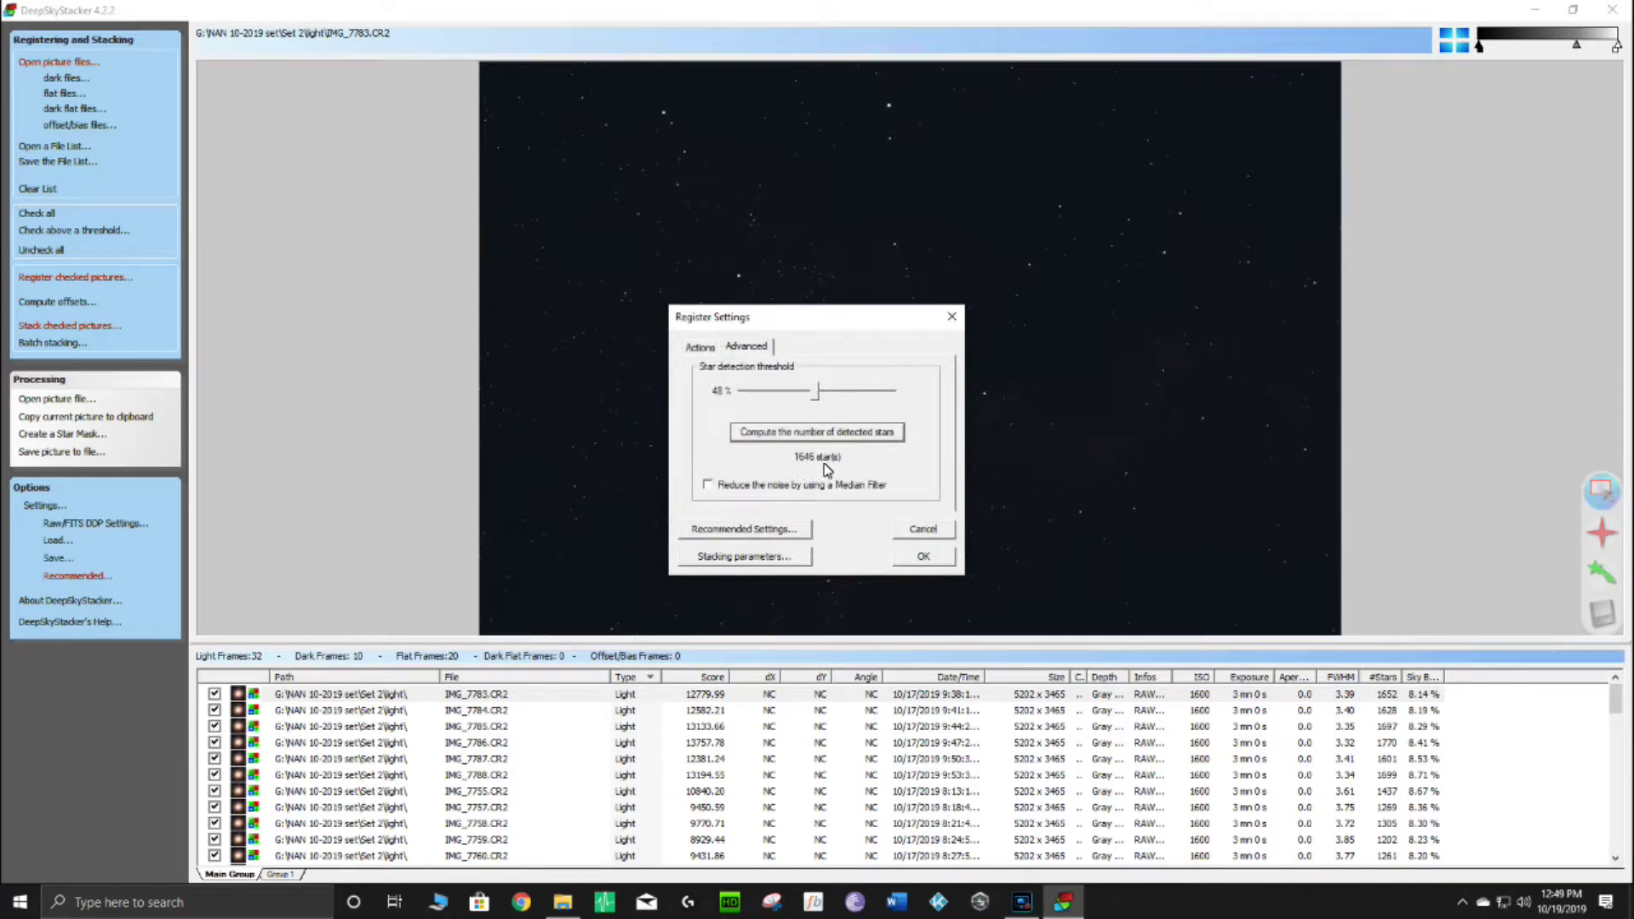
click(809, 434)
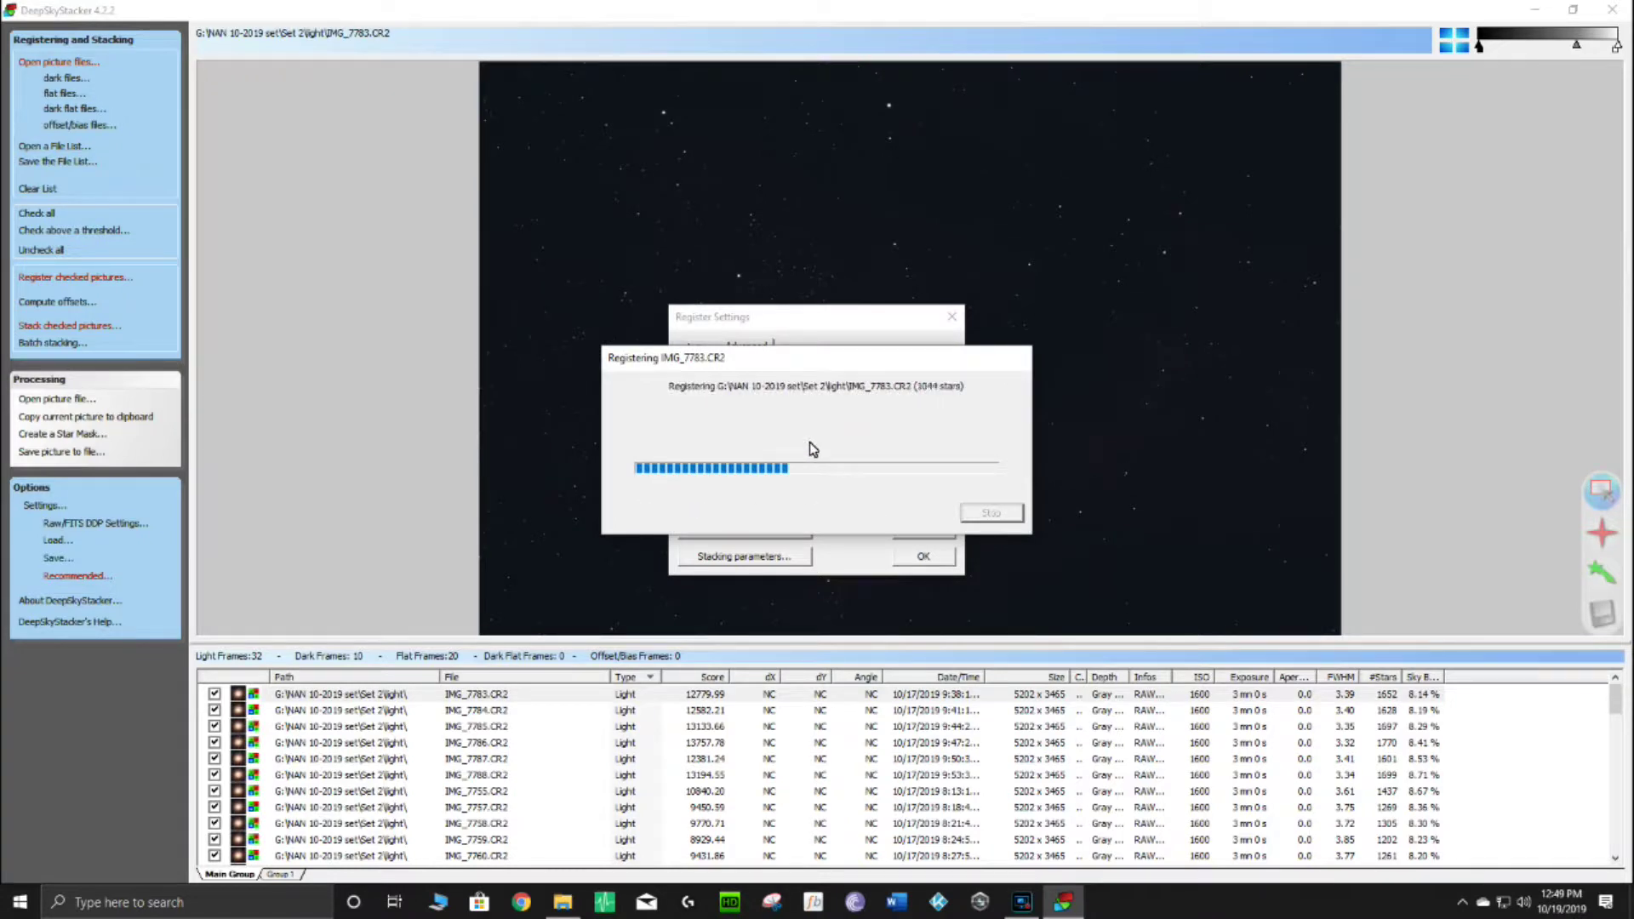
- Compare the number of detected stars at star detection thresholds of 70%, 54% and 82%
drag(783, 393, 852, 395)
click(818, 434)
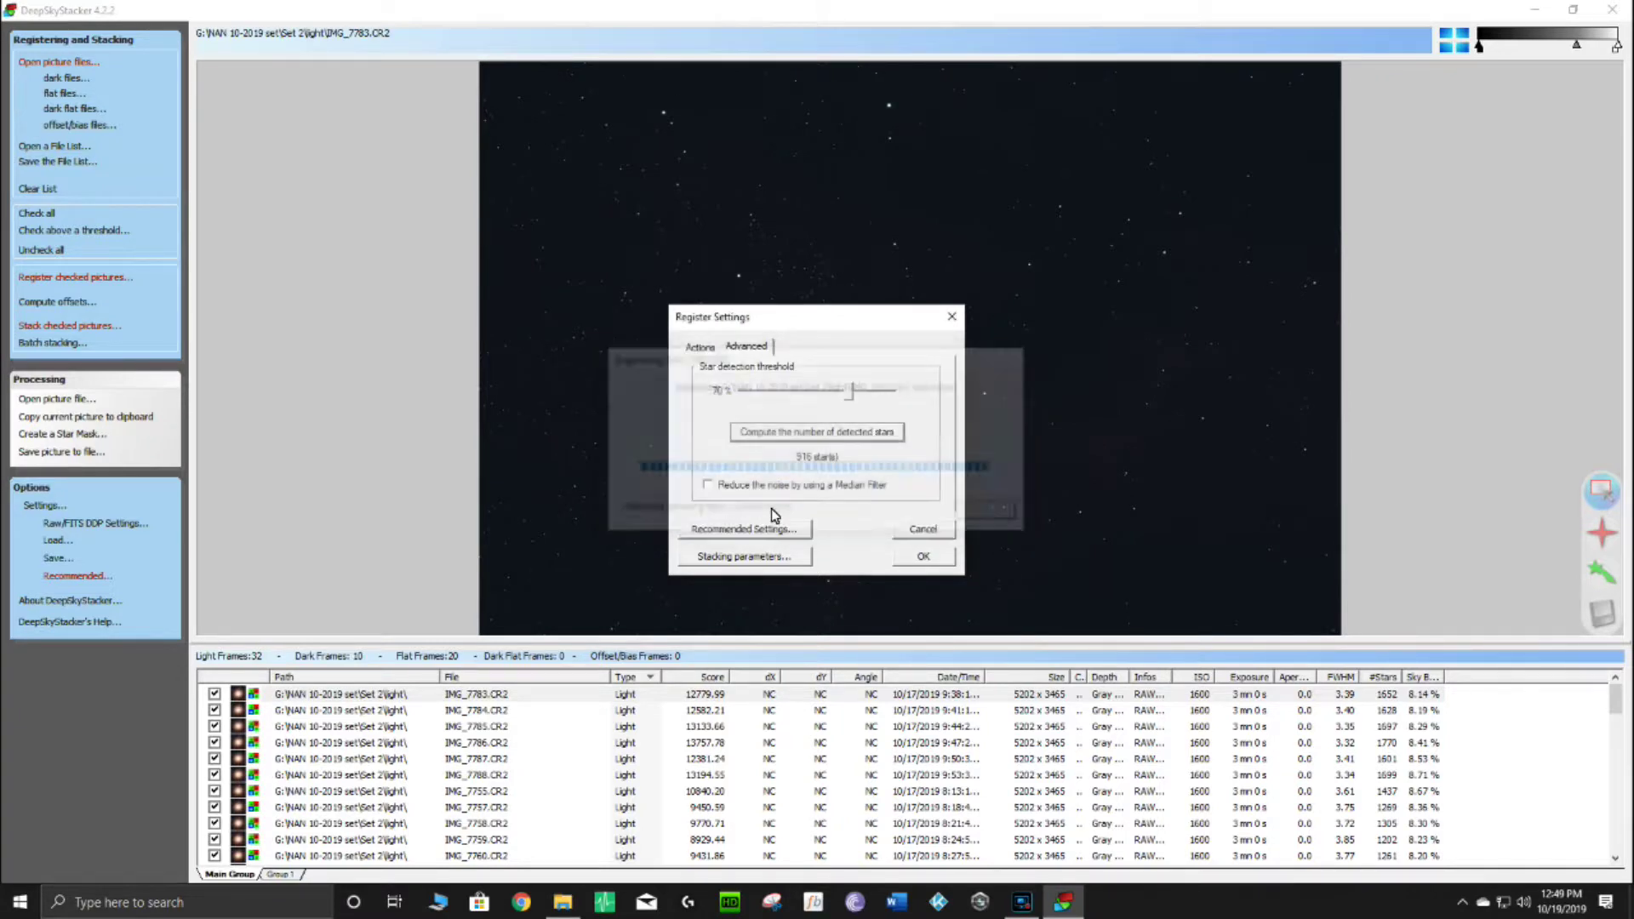
drag(855, 400, 829, 406)
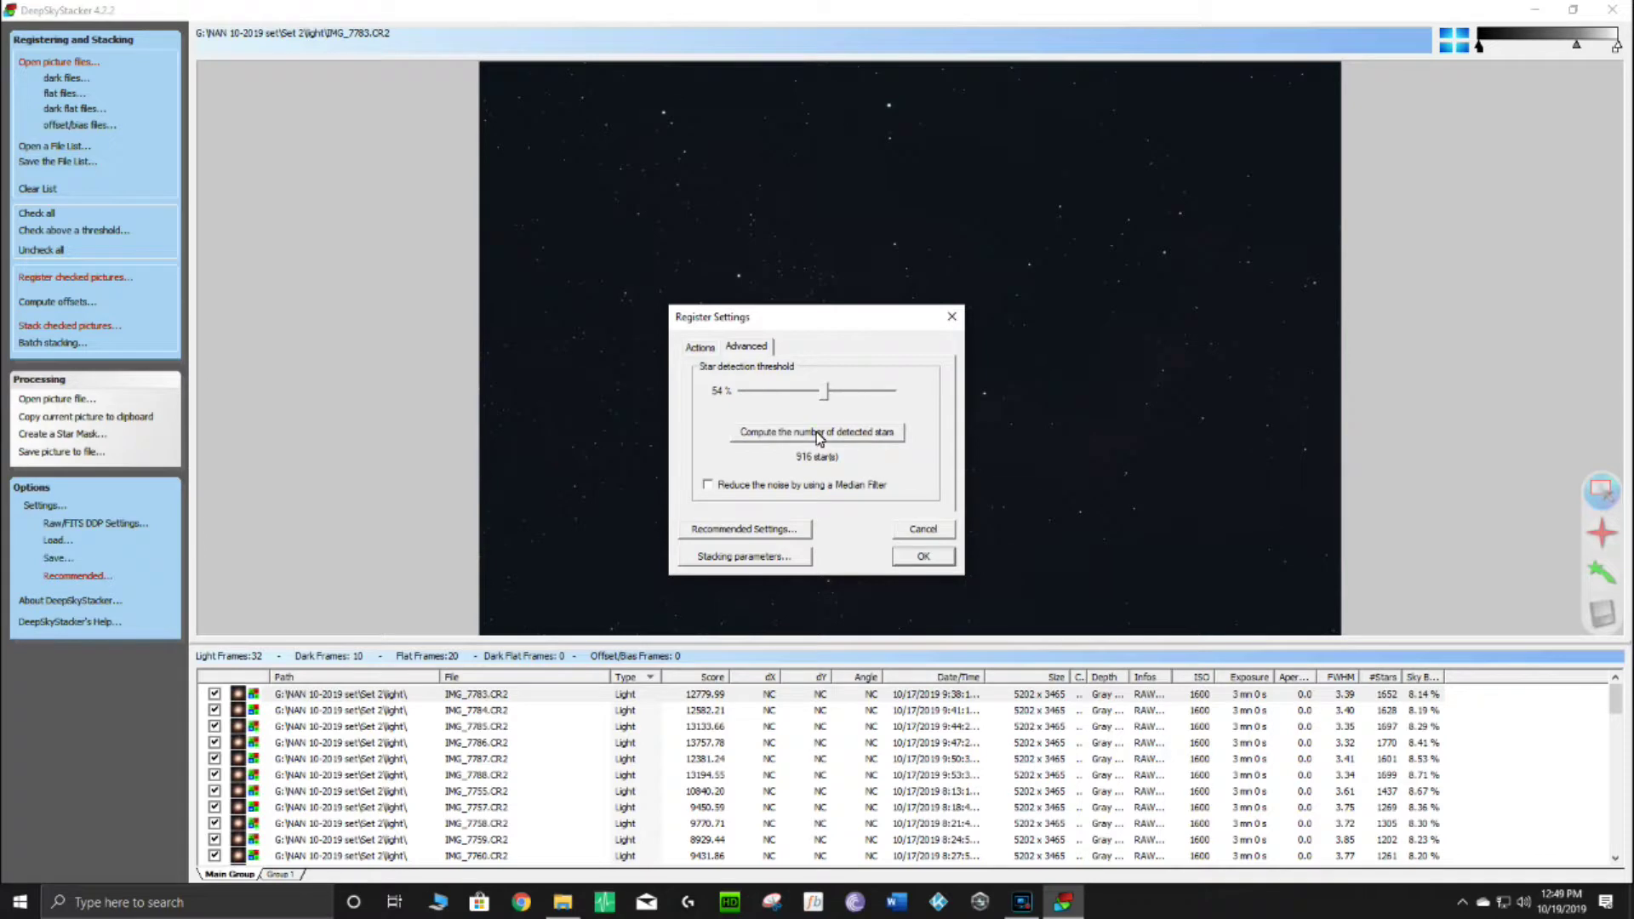
click(818, 433)
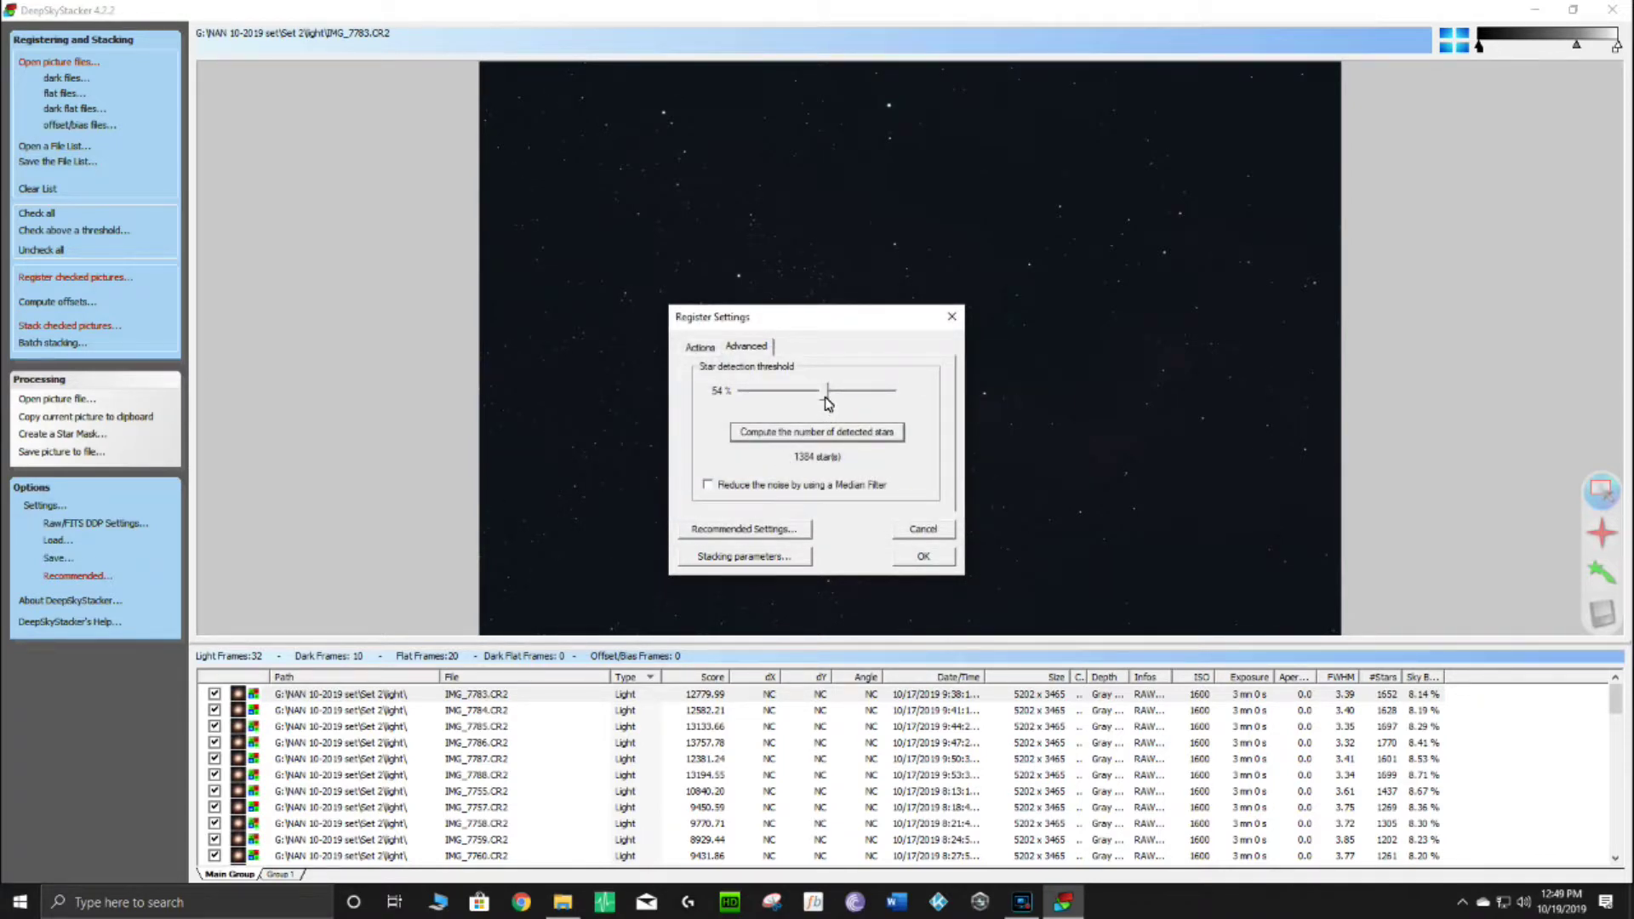
drag(828, 403, 869, 403)
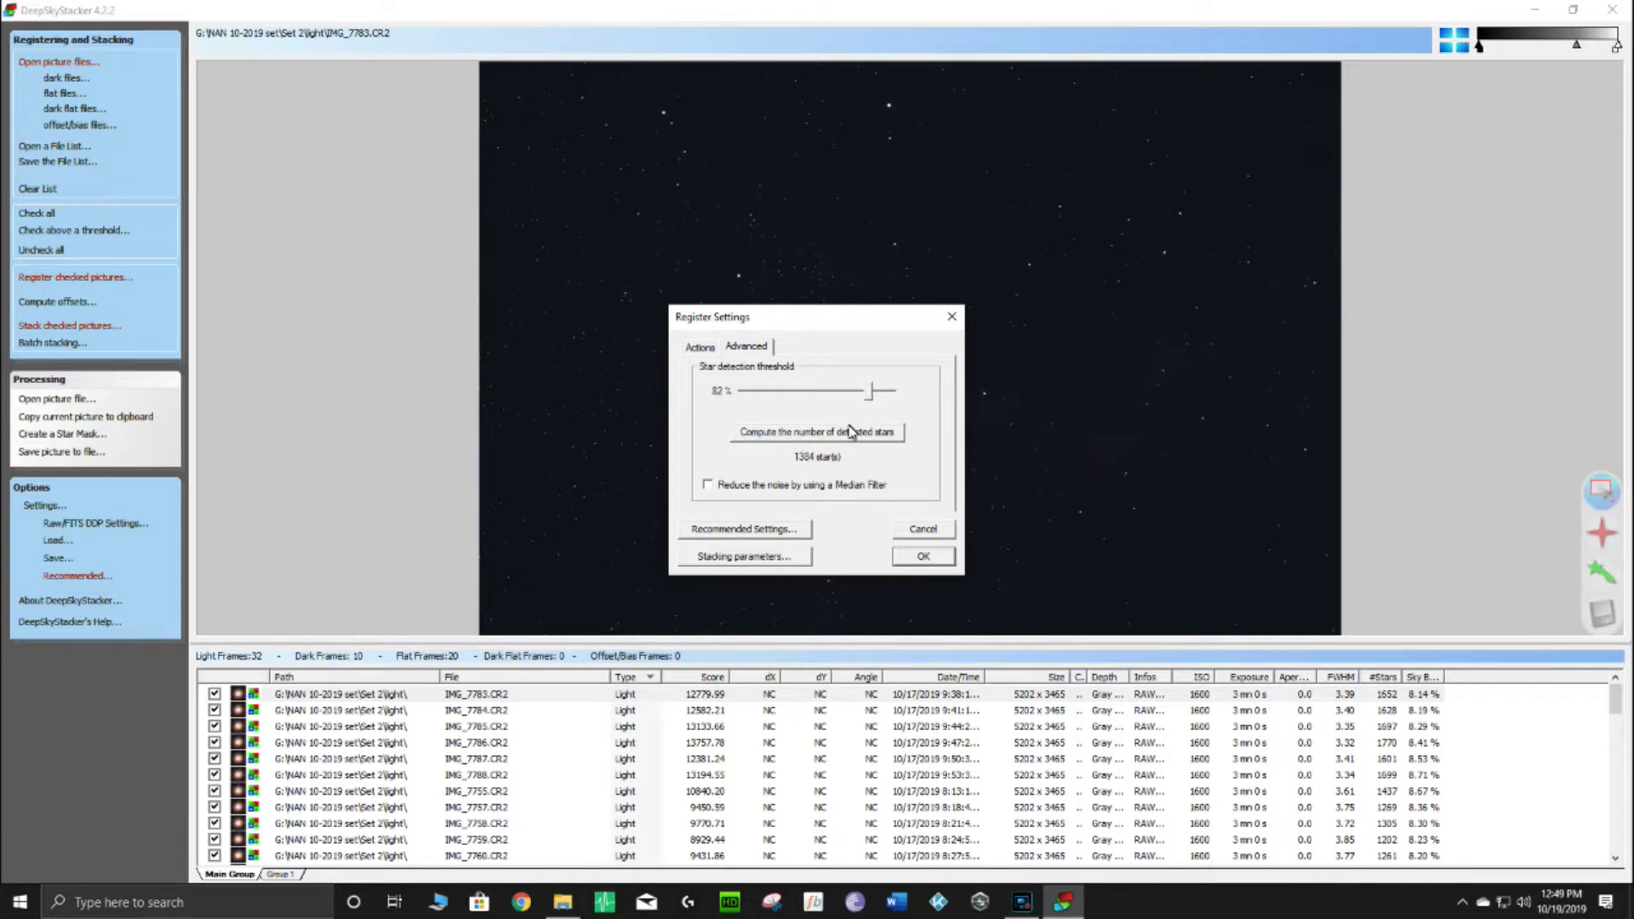
click(845, 433)
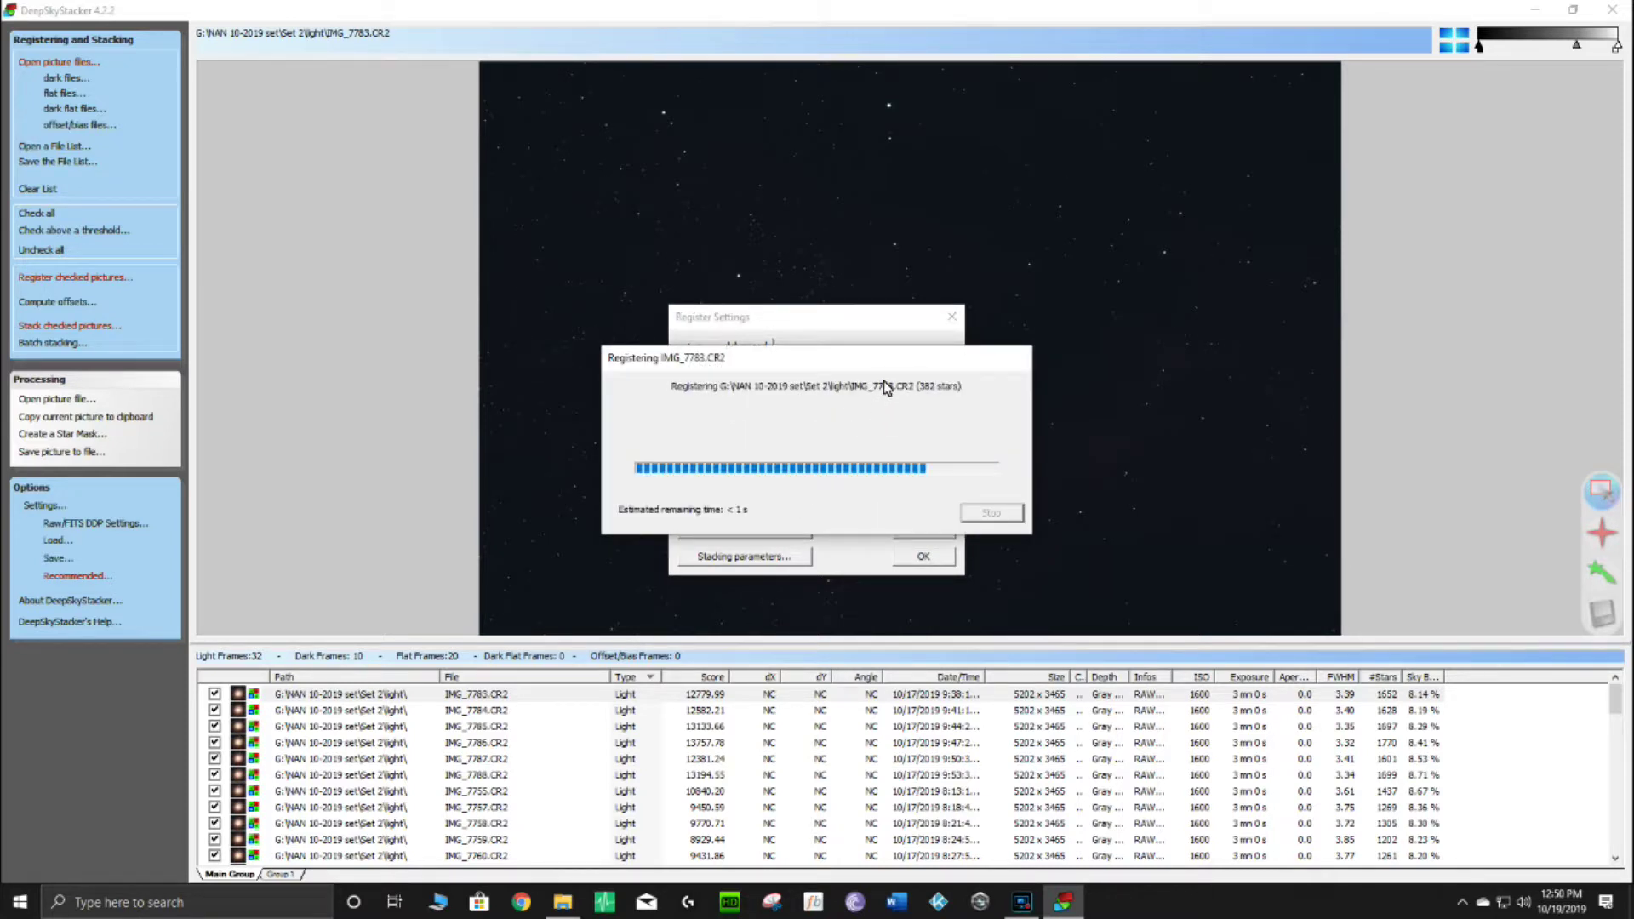
- Set the star detection threshold to 60%, recount the stars, and start registering and stacking the checked frames after reviewing the stacking steps
drag(869, 392, 835, 392)
click(822, 434)
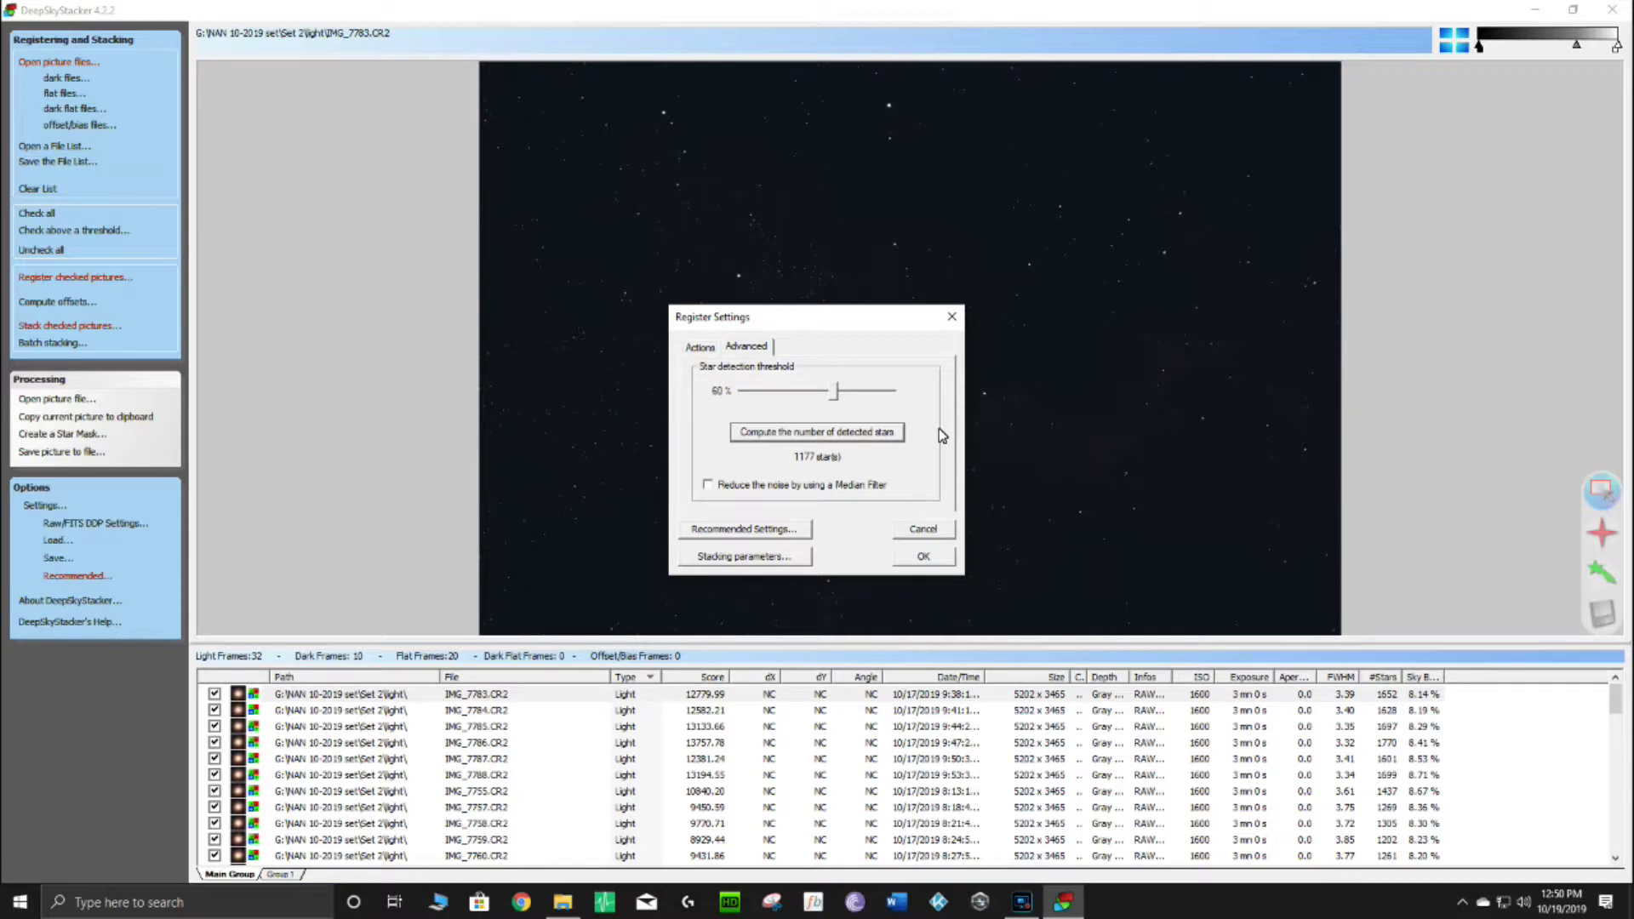
click(931, 556)
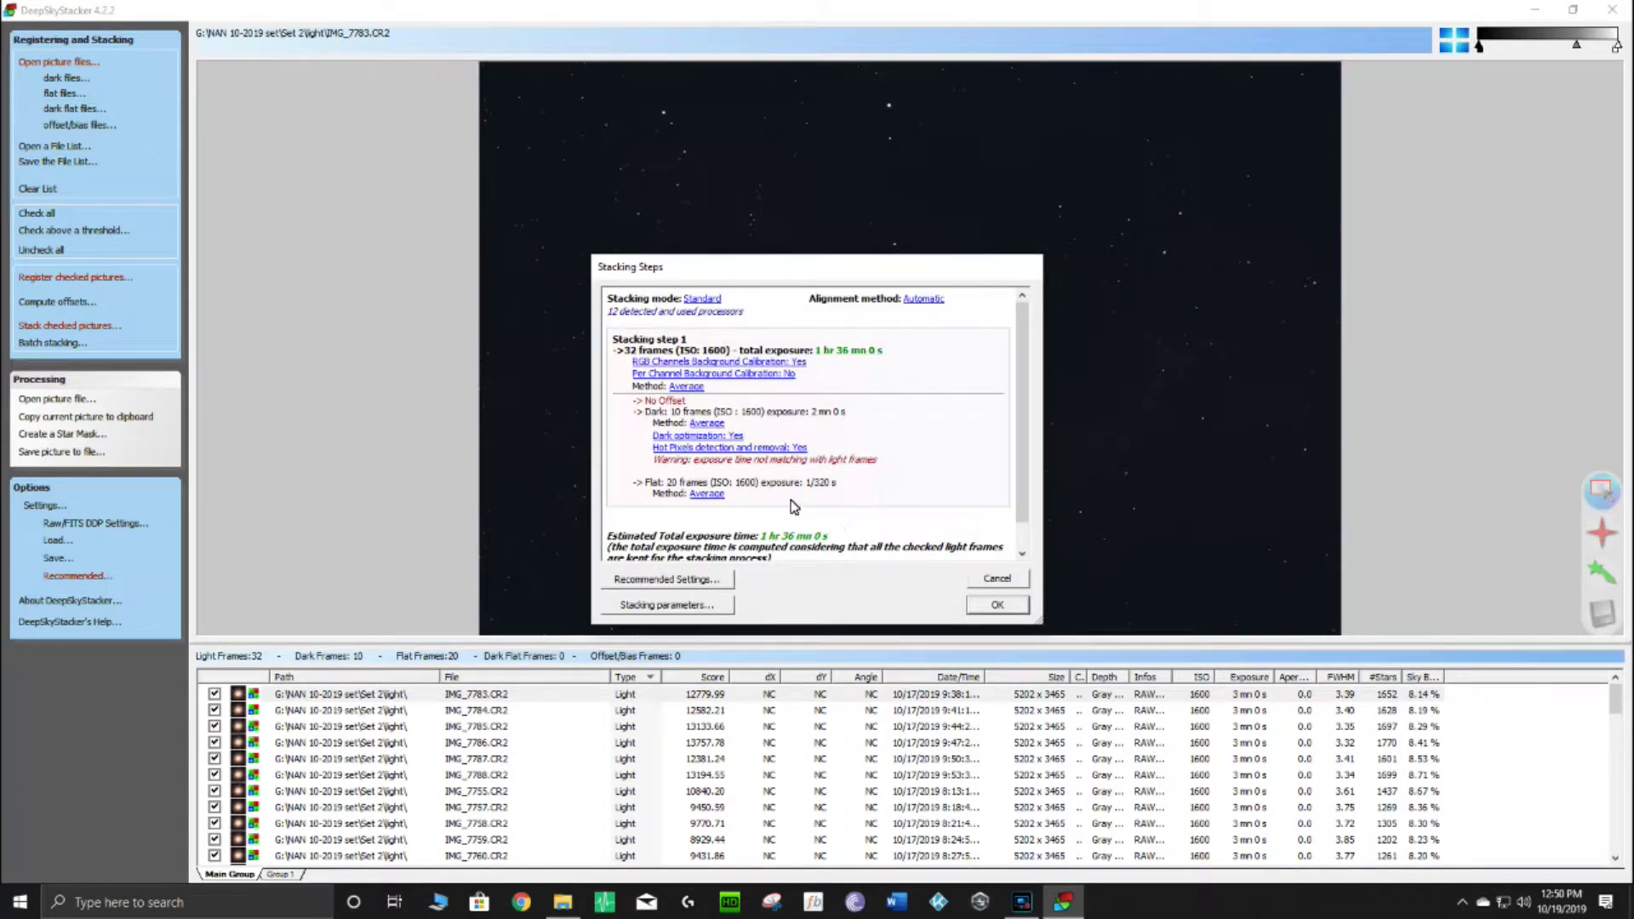
drag(797, 268, 776, 198)
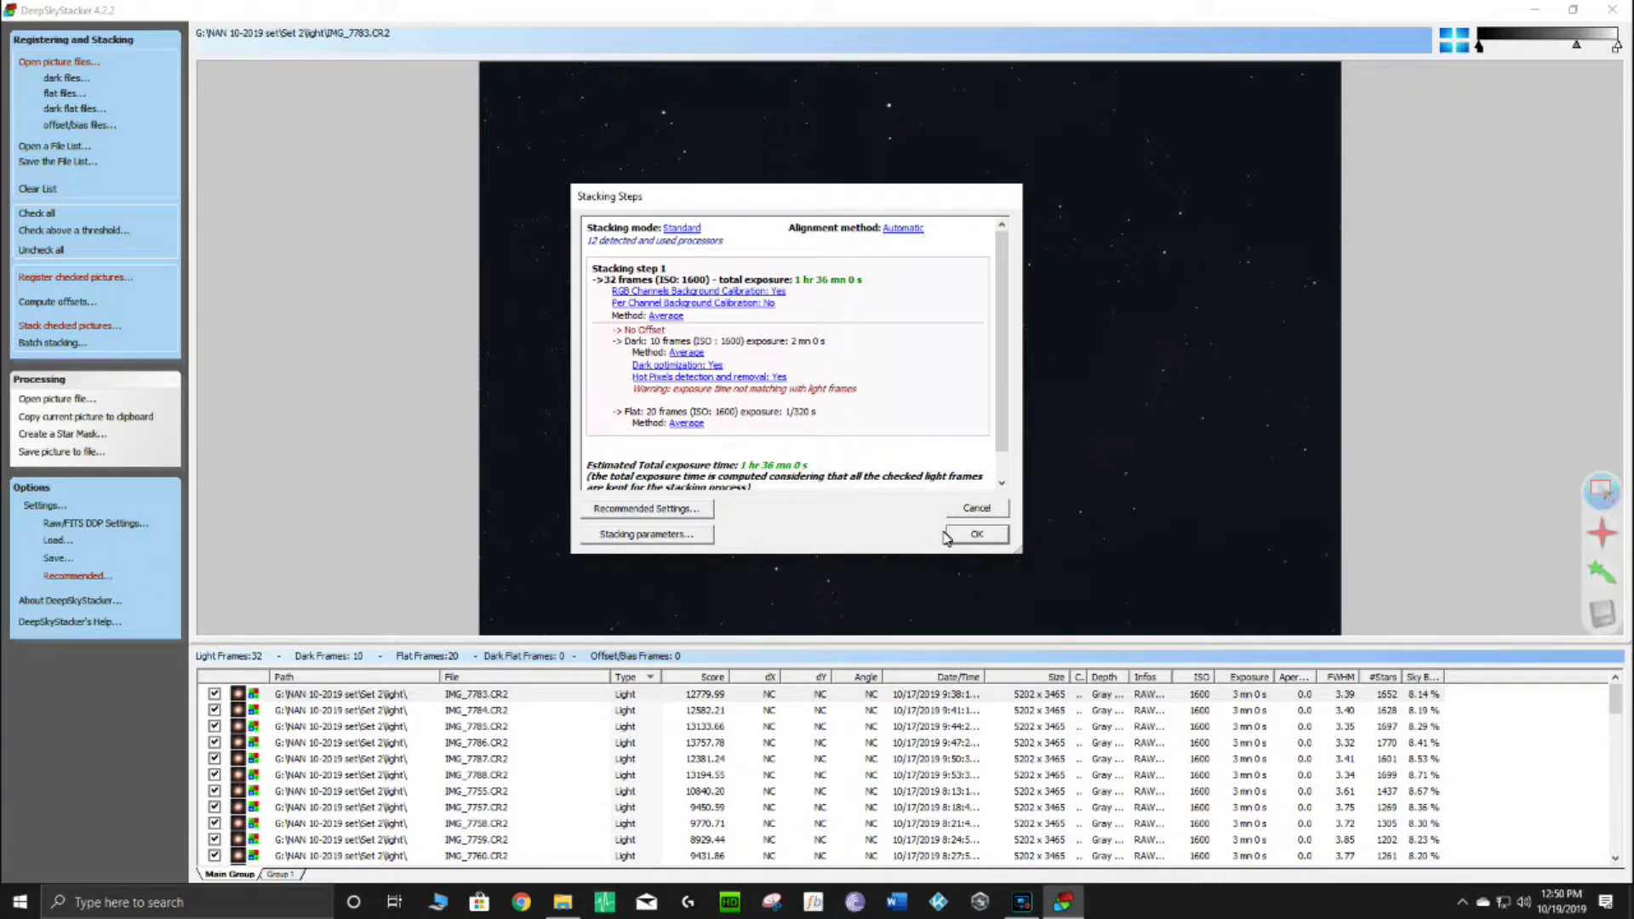
click(977, 534)
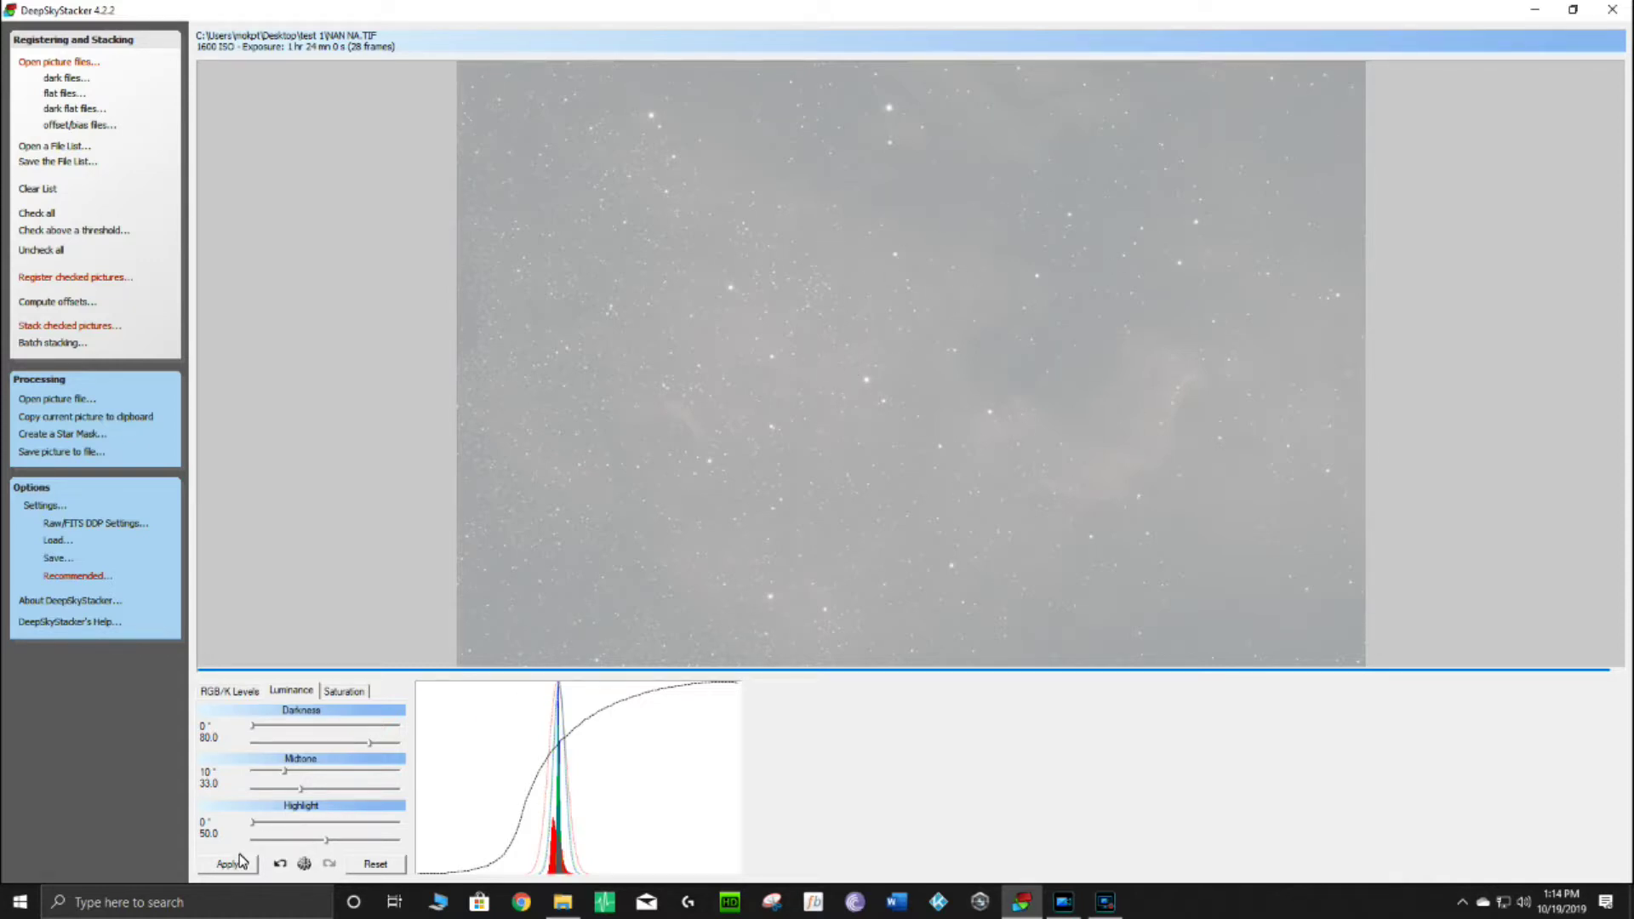
- In the stacked image's RGB/K levels, try a small linked midtone shift, then unlink the channels and raise only the red midtone slightly
click(237, 691)
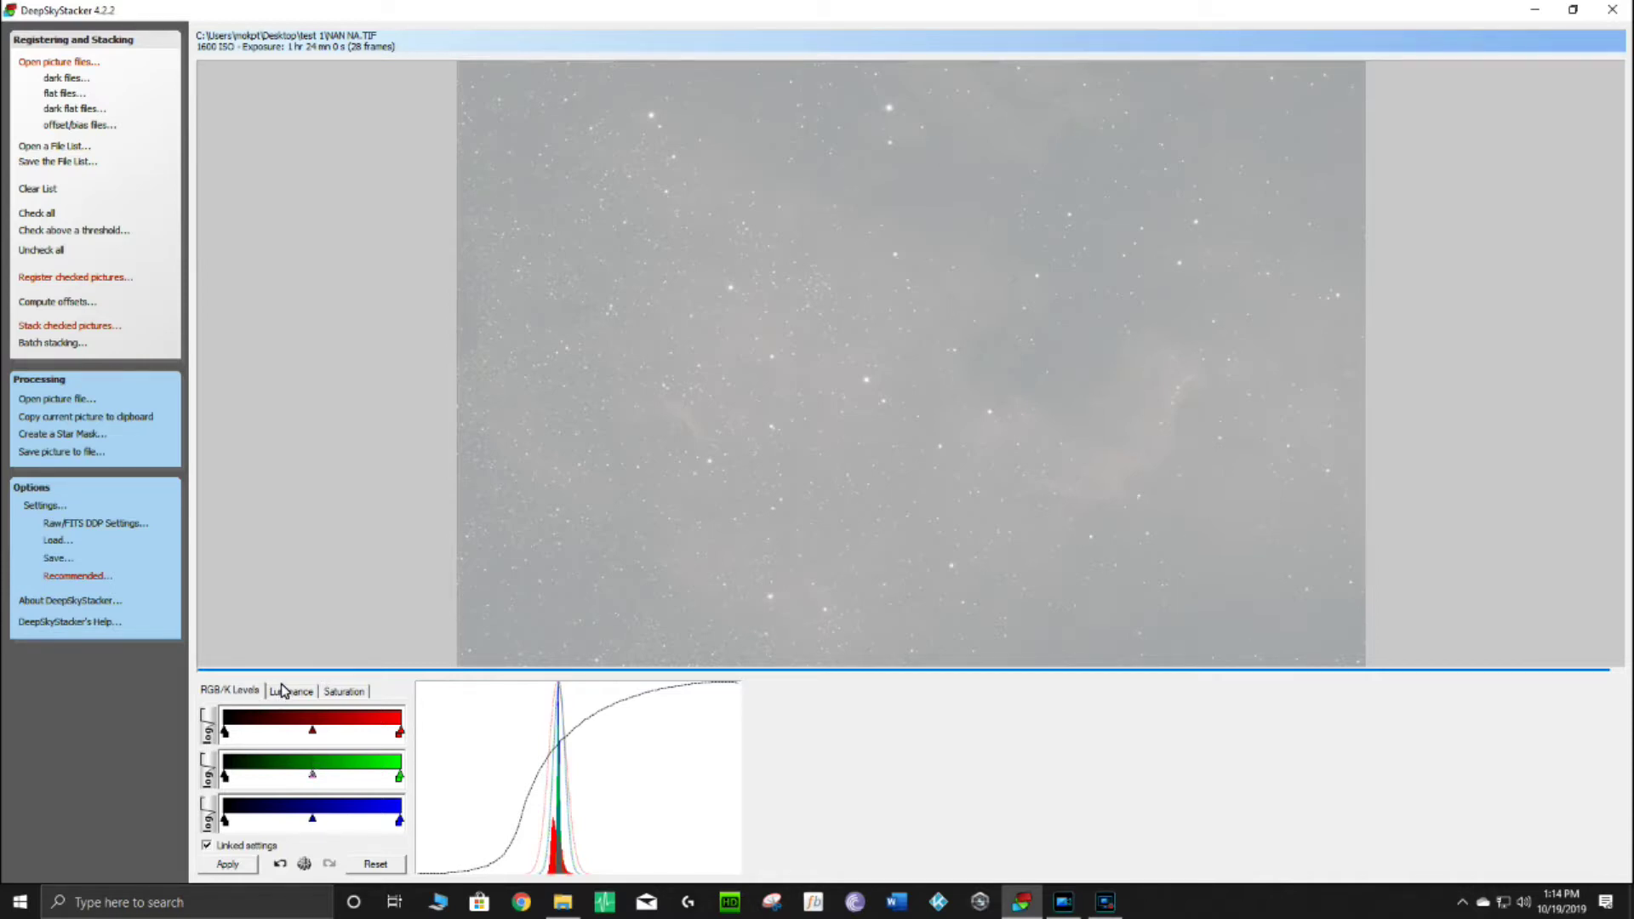
drag(314, 737, 313, 739)
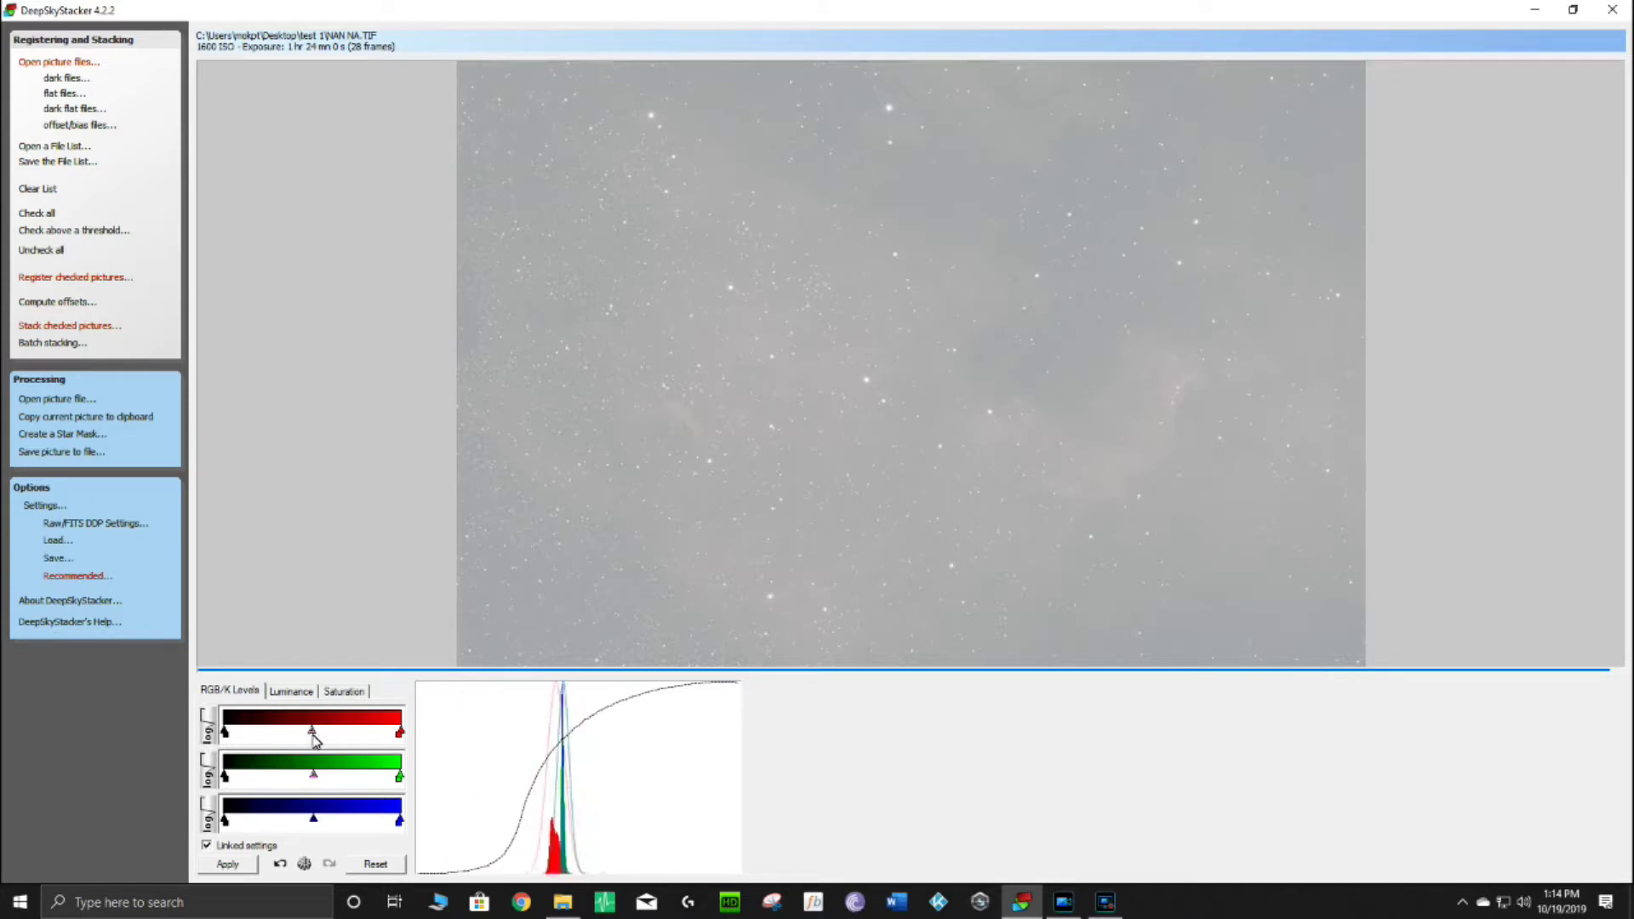
click(206, 848)
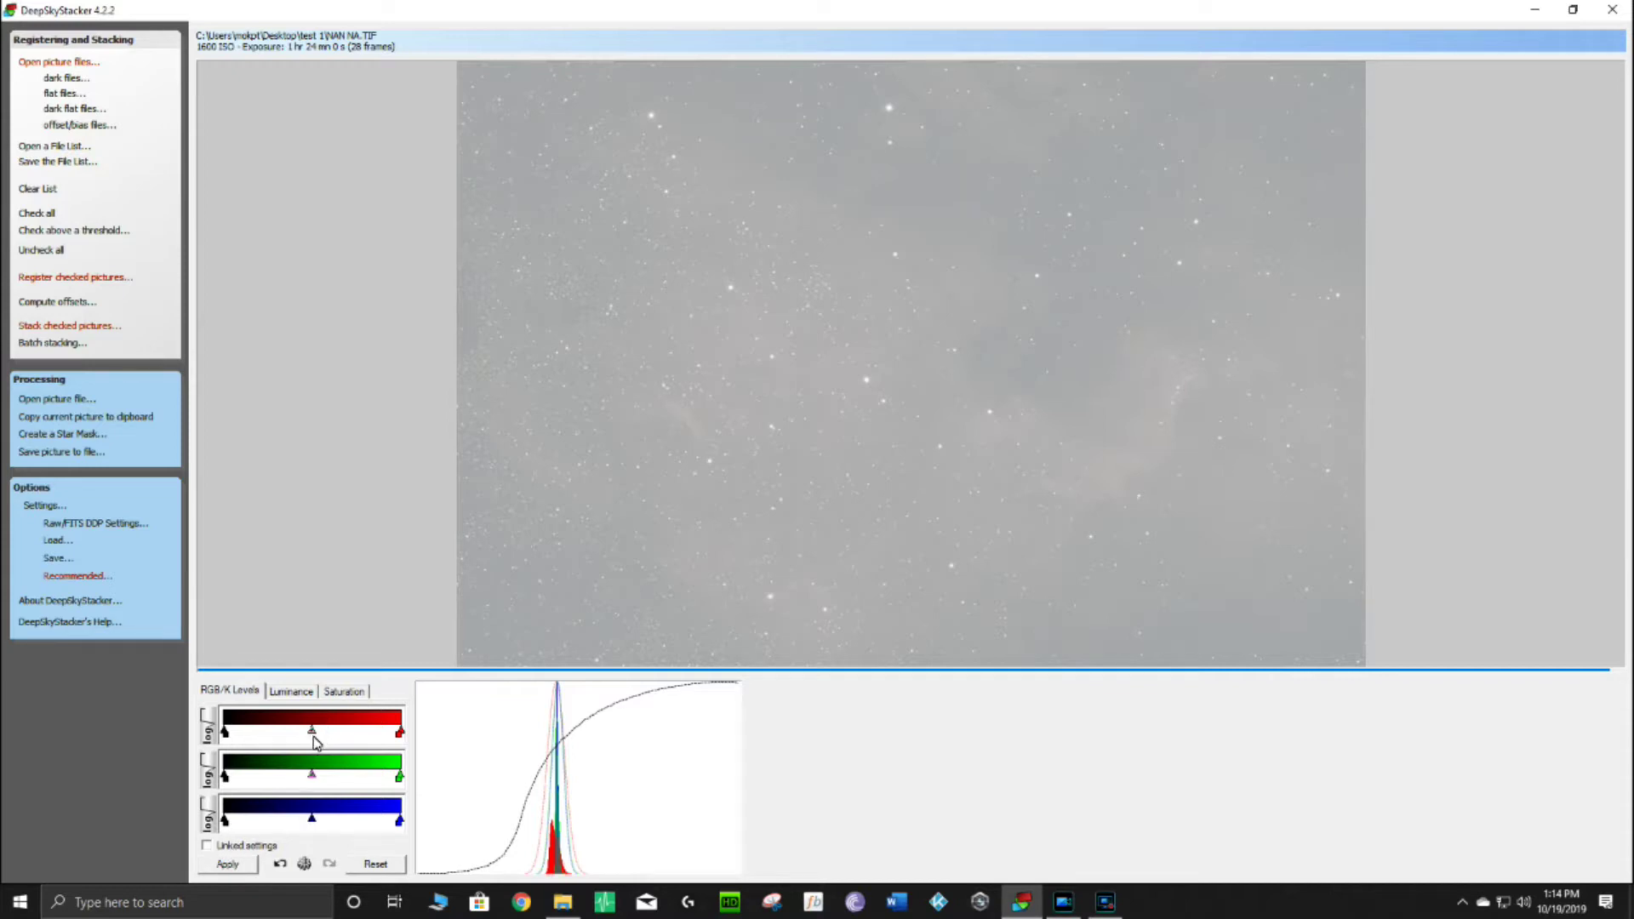
mouse_move(313, 737)
mouse_down()
mouse_move(335, 735)
mouse_move(283, 737)
mouse_move(316, 732)
mouse_up()
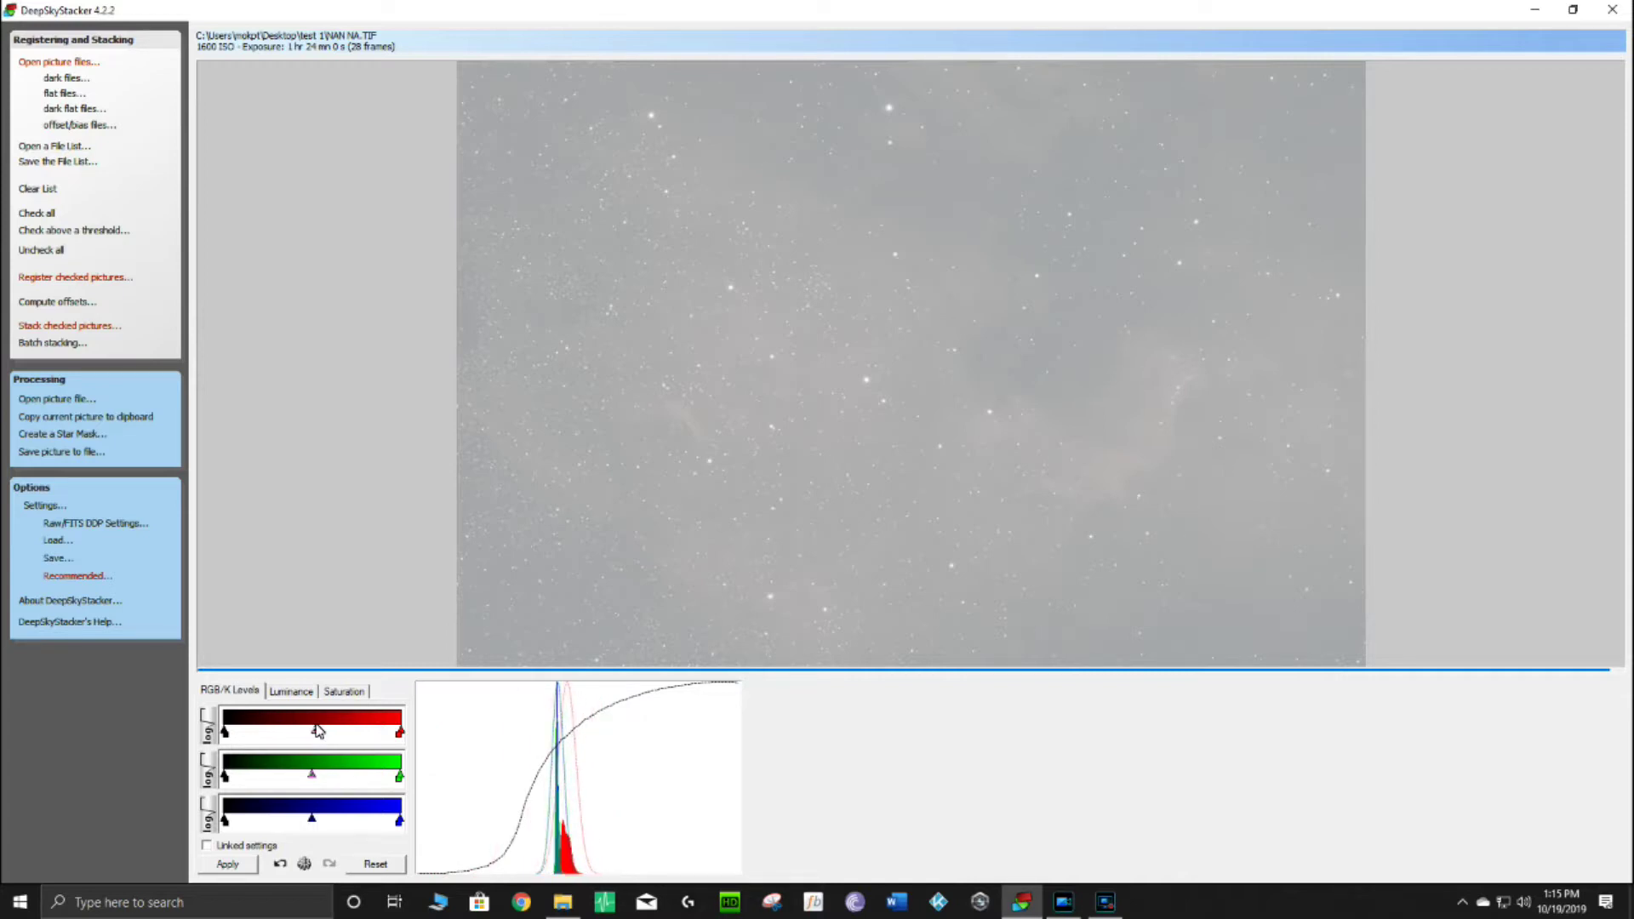
- Link the RGB channels, lower their midtones slightly together, then unlink them and fine-tune the red midtone to align with the other channels
click(207, 845)
drag(313, 776, 308, 780)
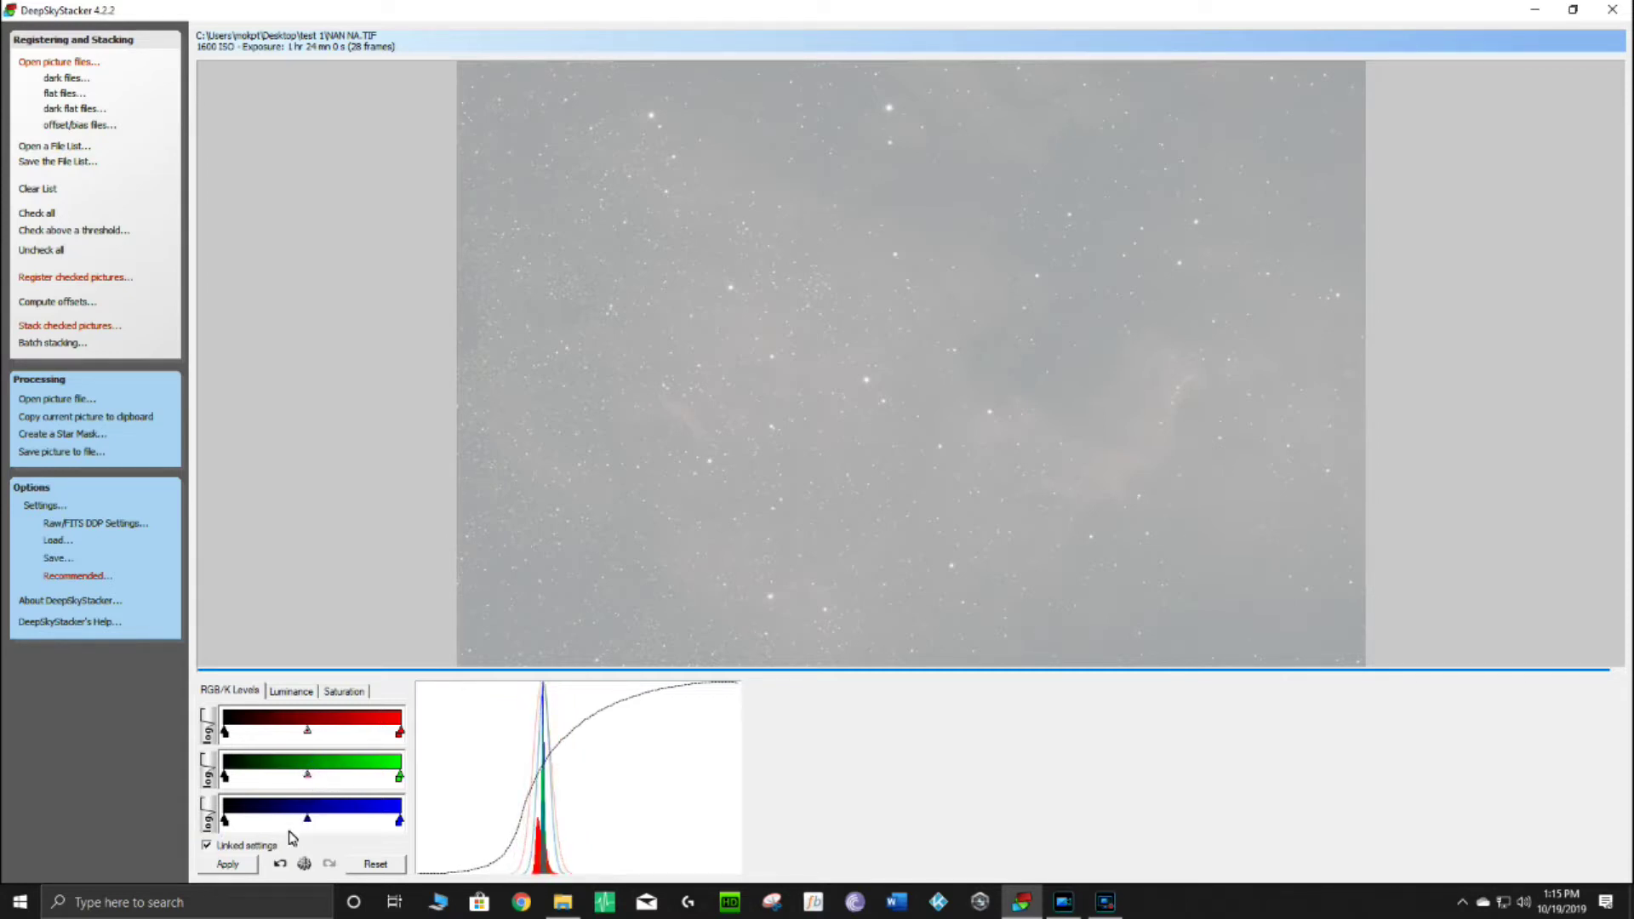
click(207, 845)
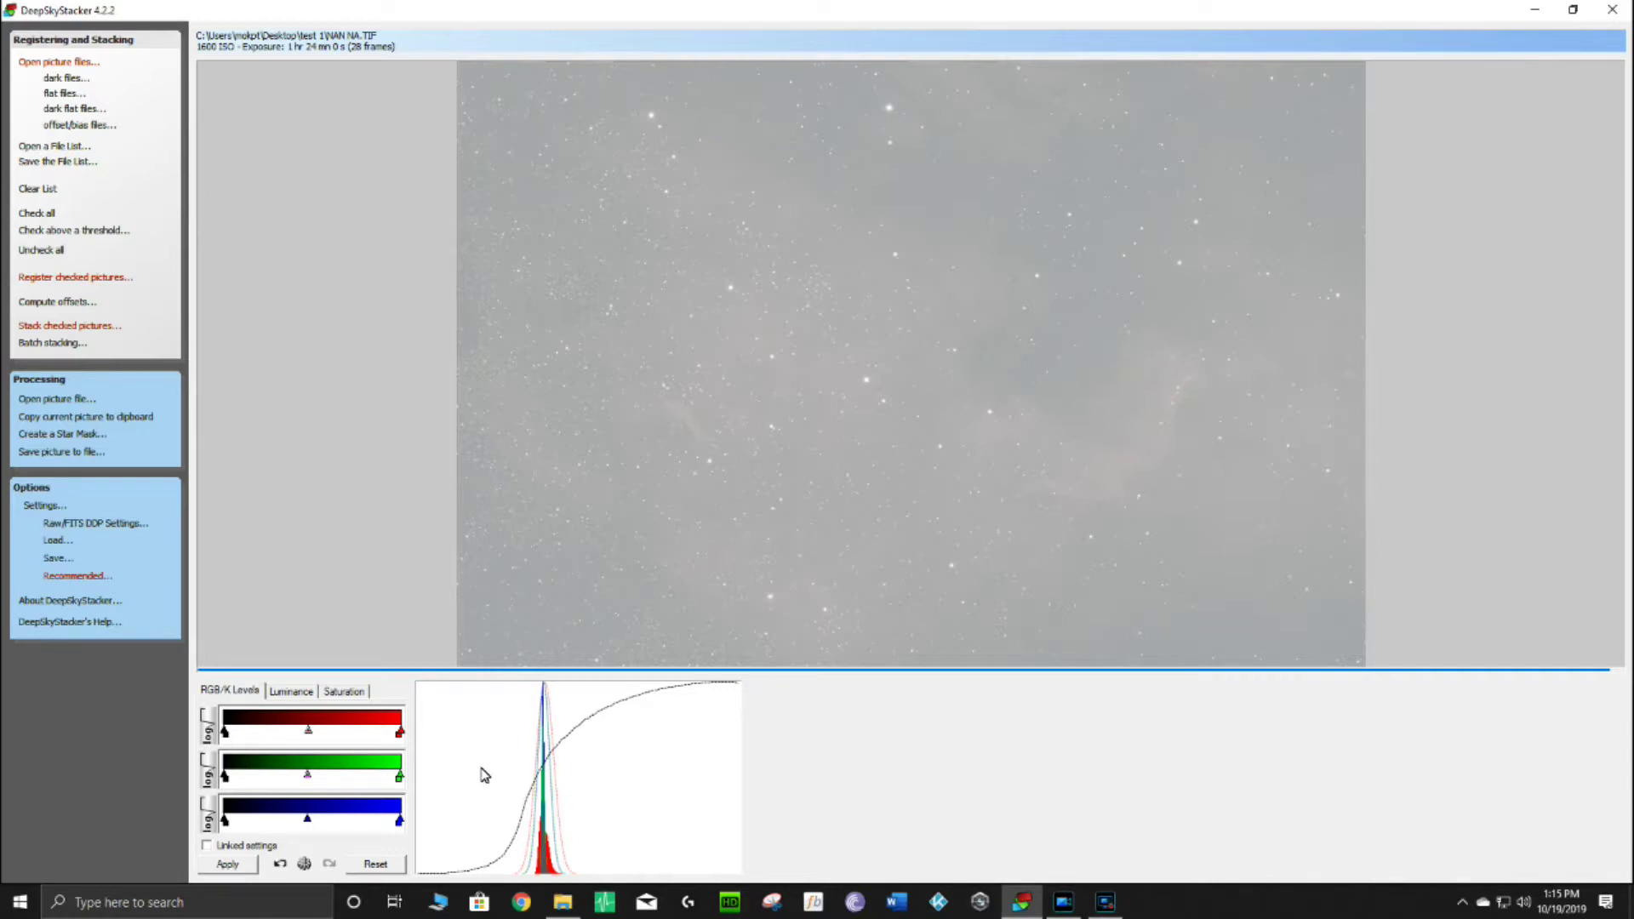
- Apply the colour levels, then set the second luminance midtone value to 43.9 and apply it to the stacked image
click(291, 692)
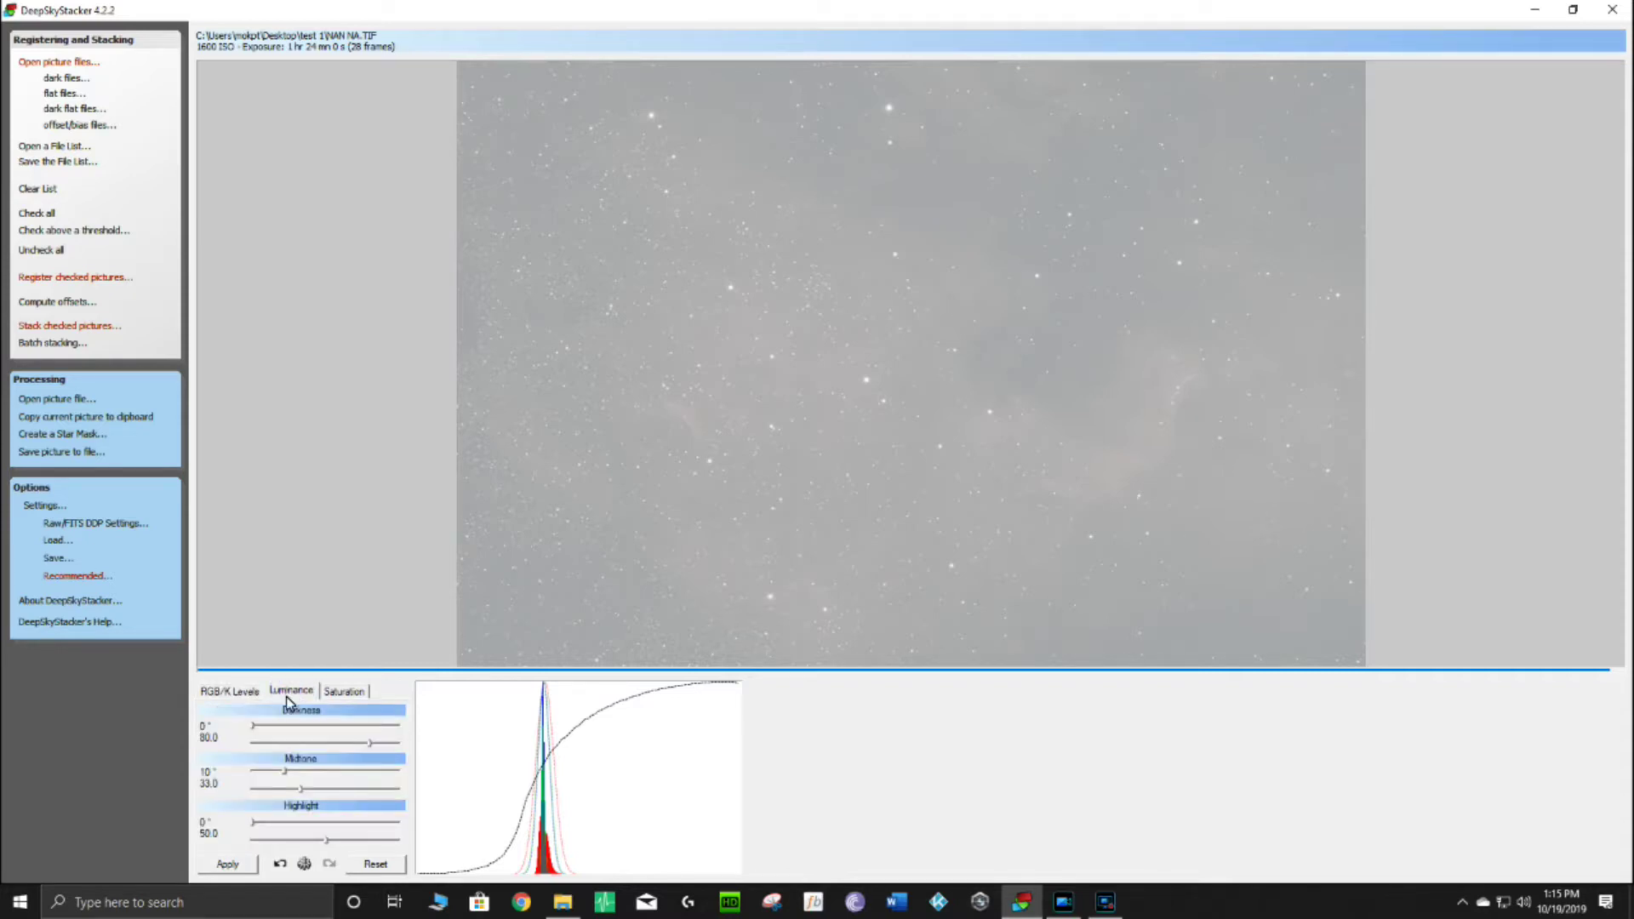
click(234, 870)
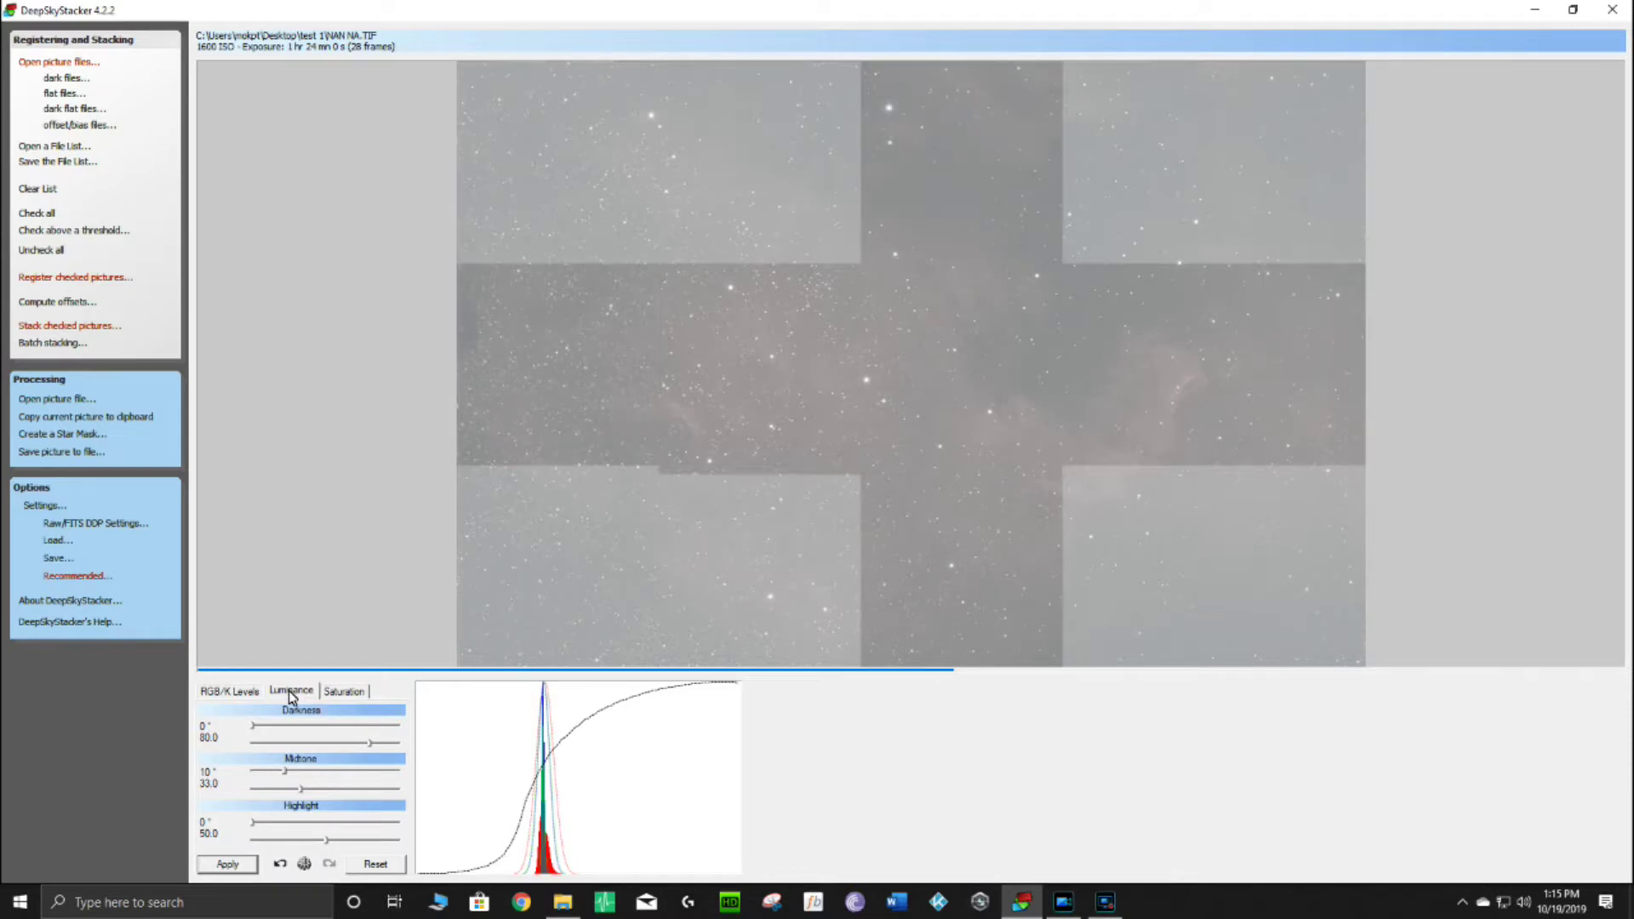
drag(298, 788, 318, 789)
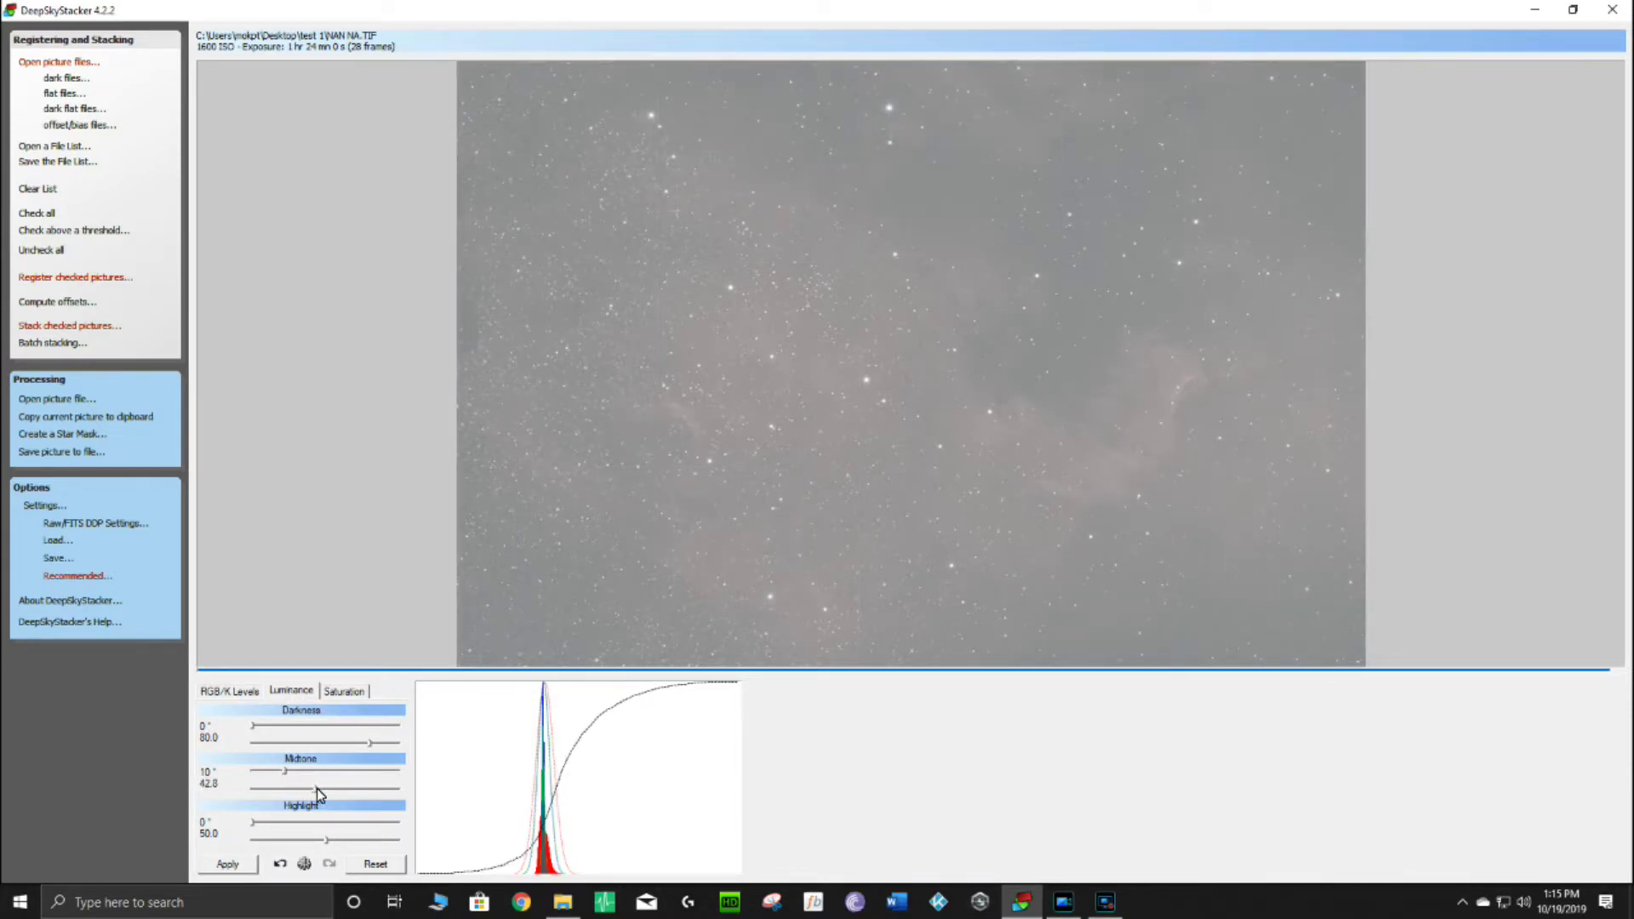
click(227, 865)
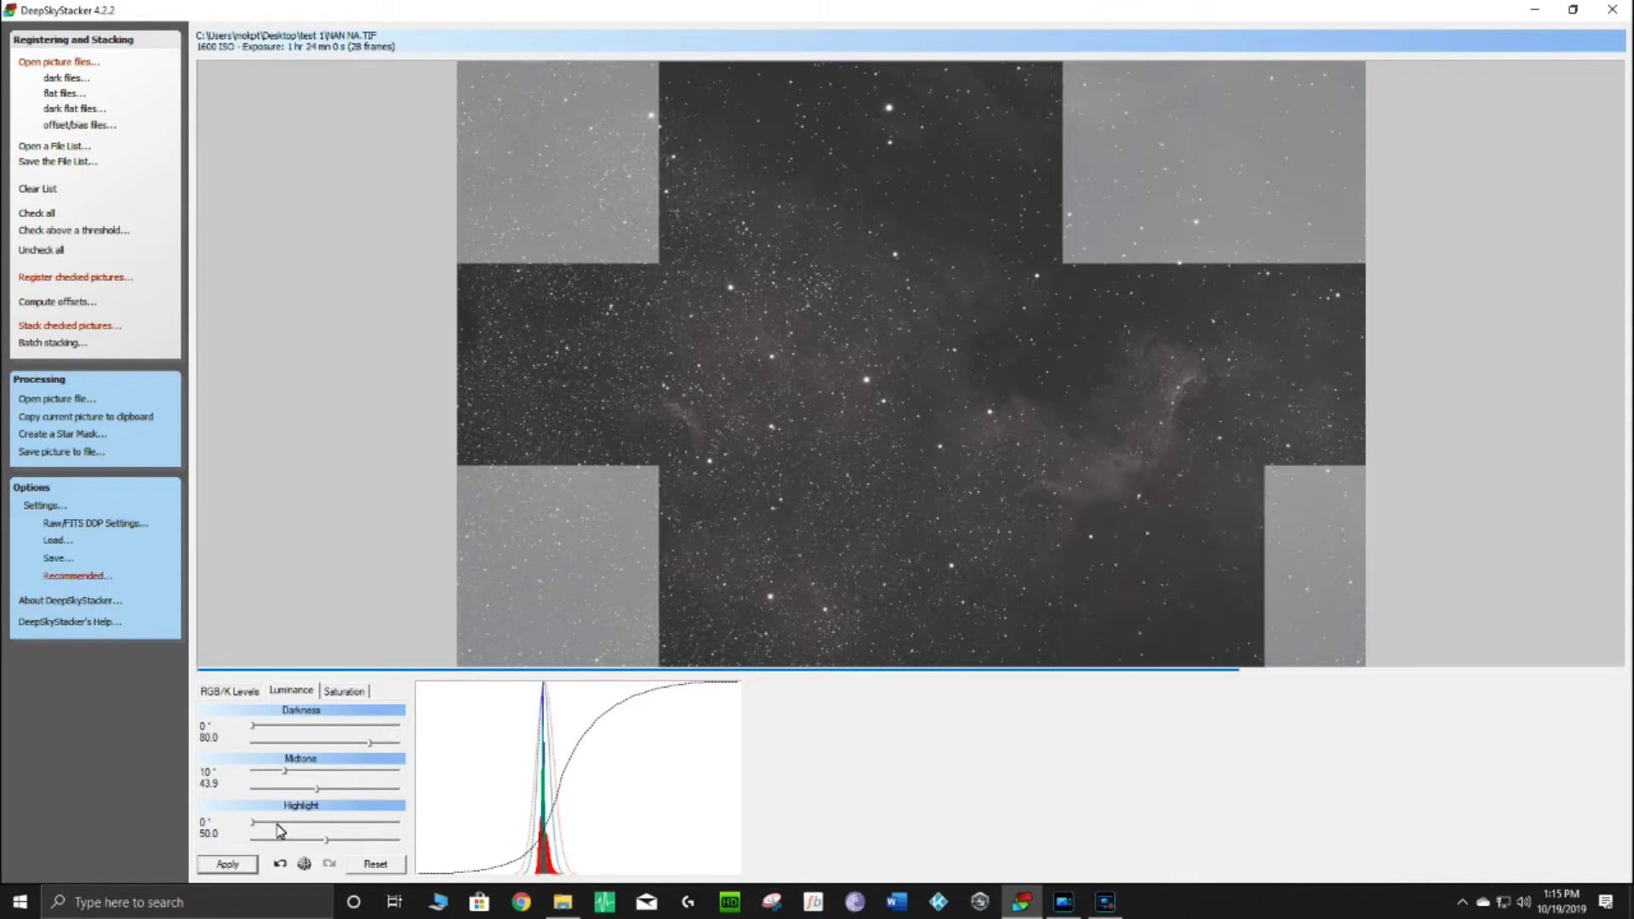
- Raise the saturation shift to 18% and apply it to the stacked image
click(345, 691)
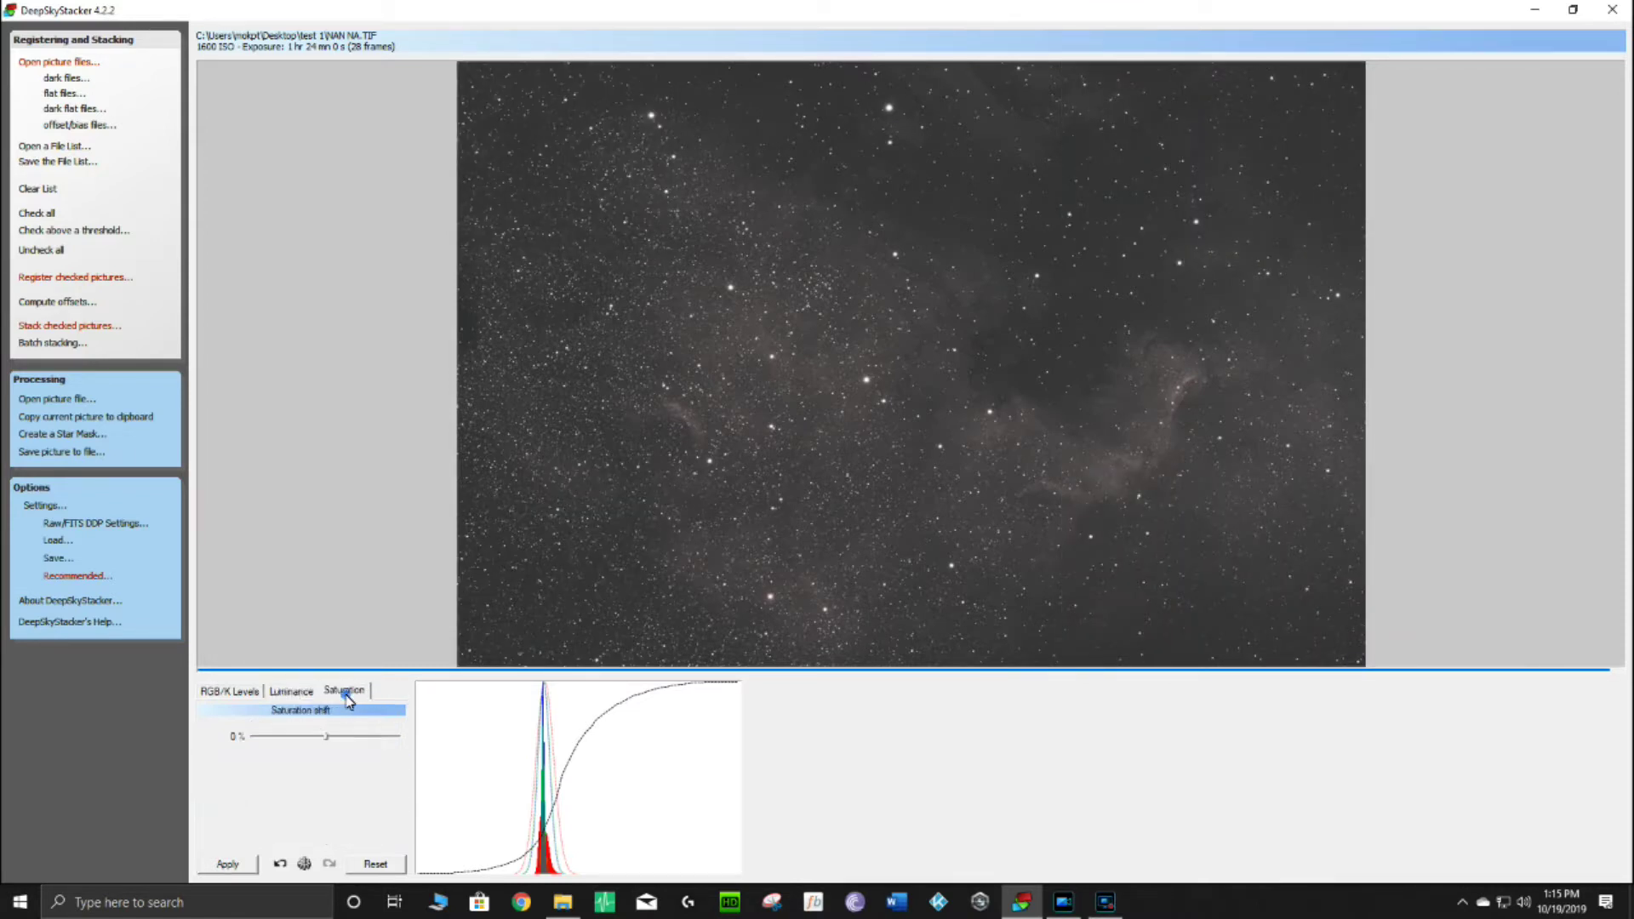
click(326, 733)
click(232, 864)
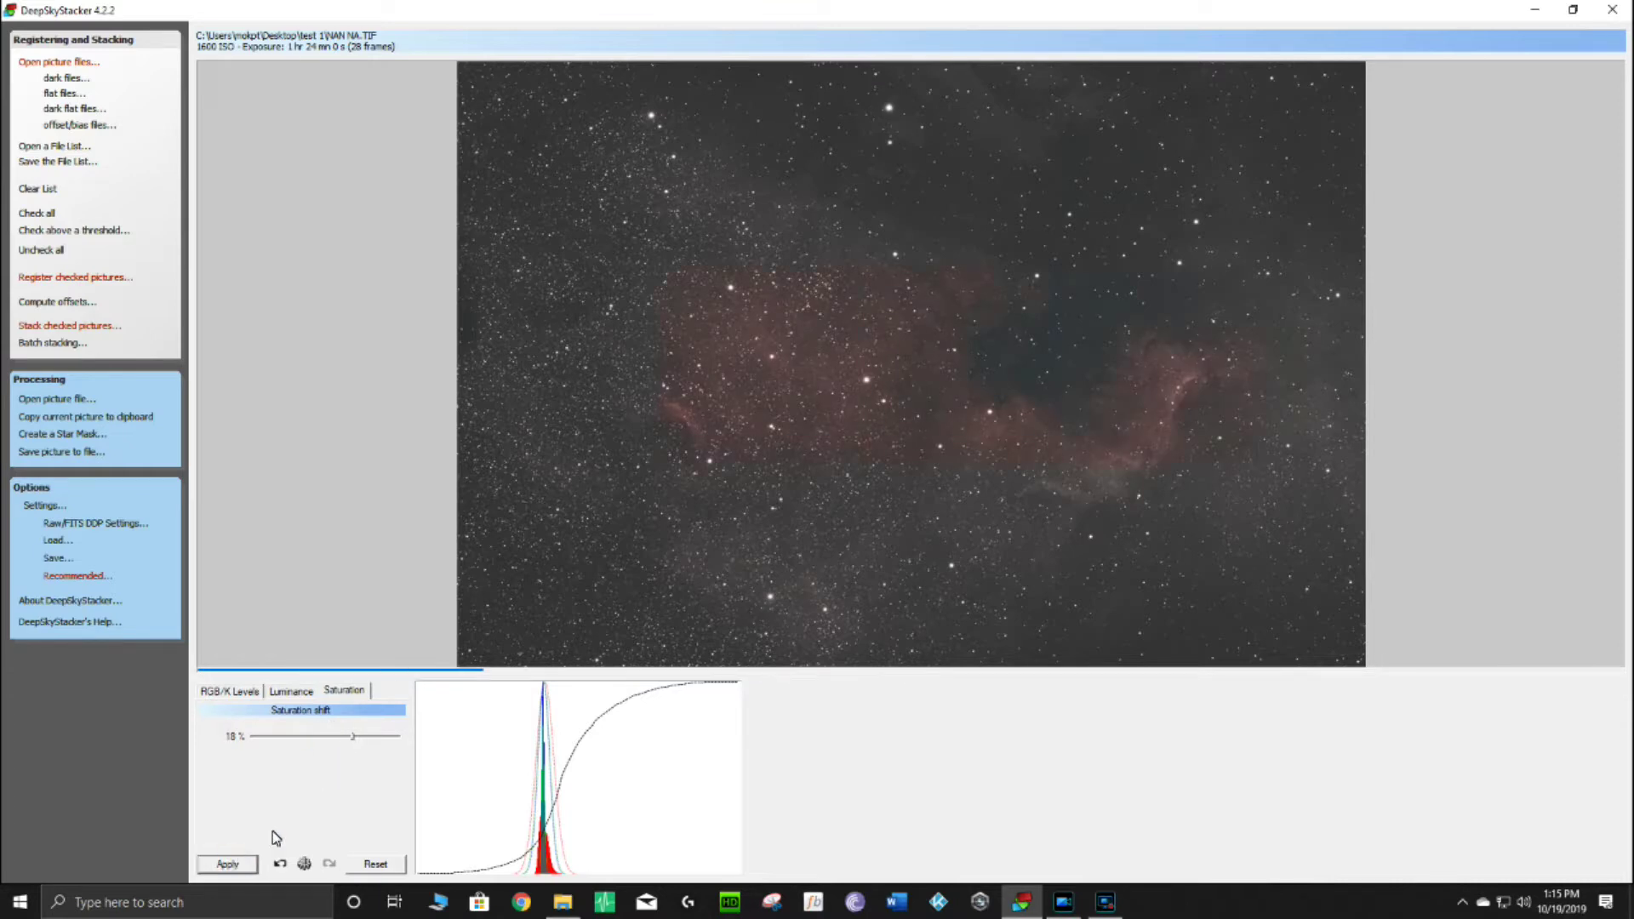
- In the luminance settings, set the second highlight value to 70.0 and the midtone angle to 13°, and apply both
click(294, 691)
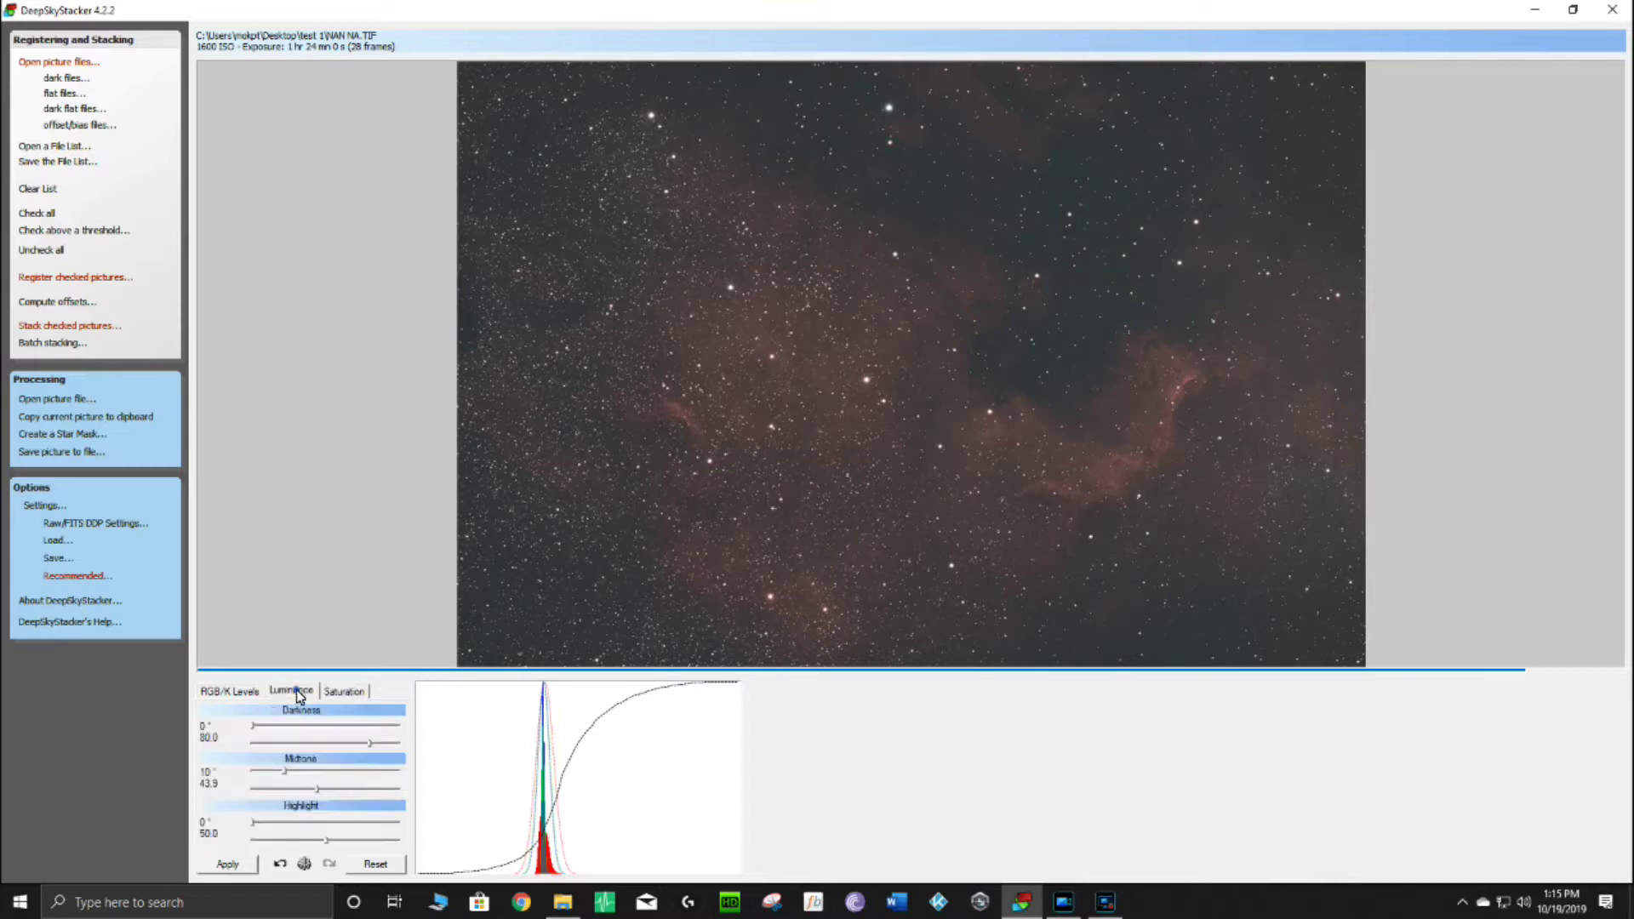
click(317, 784)
click(324, 842)
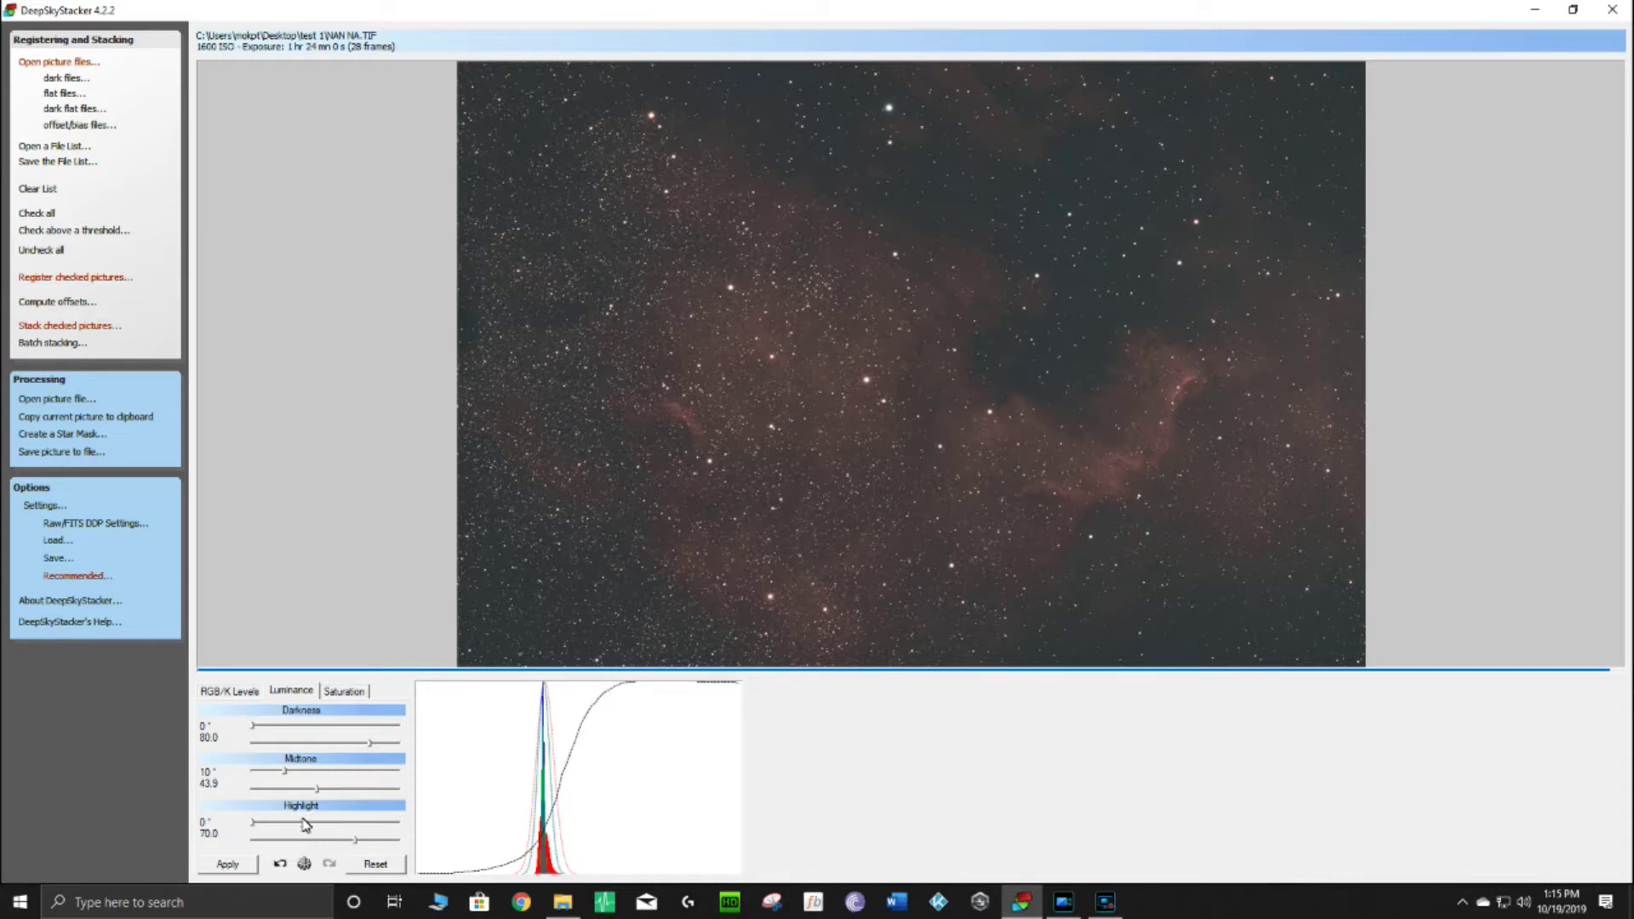
drag(286, 771, 293, 773)
click(228, 865)
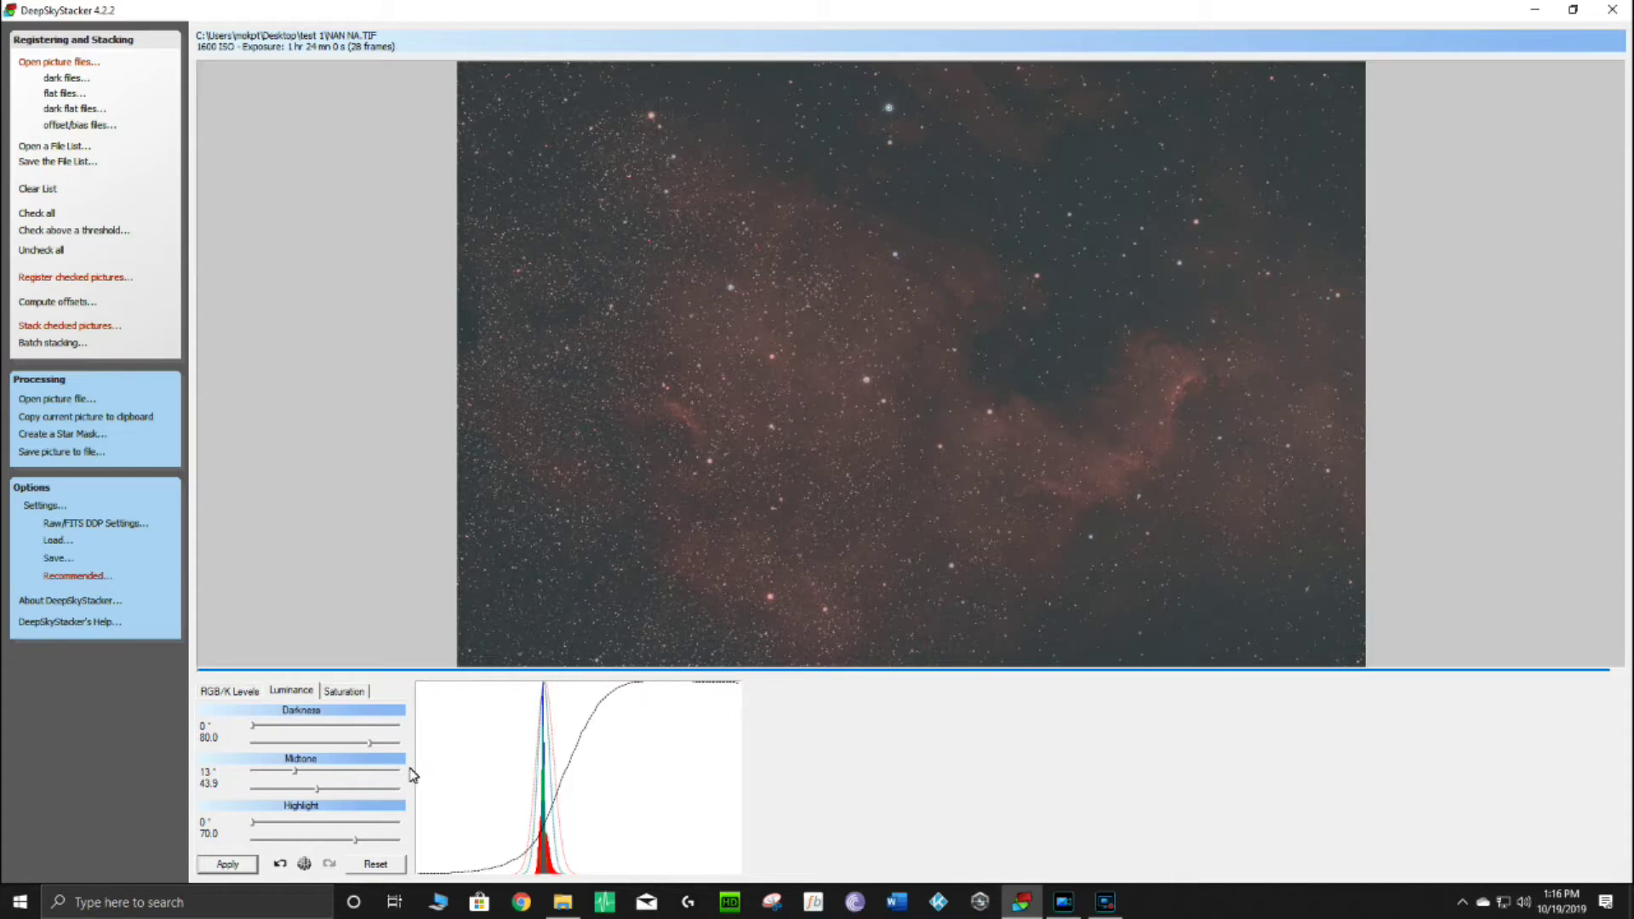
- Reduce the second luminance highlight value to 51.4 and apply it to the image
scroll(318, 792, down, 2)
scroll(290, 797, up, 2)
drag(351, 843, 327, 843)
click(233, 865)
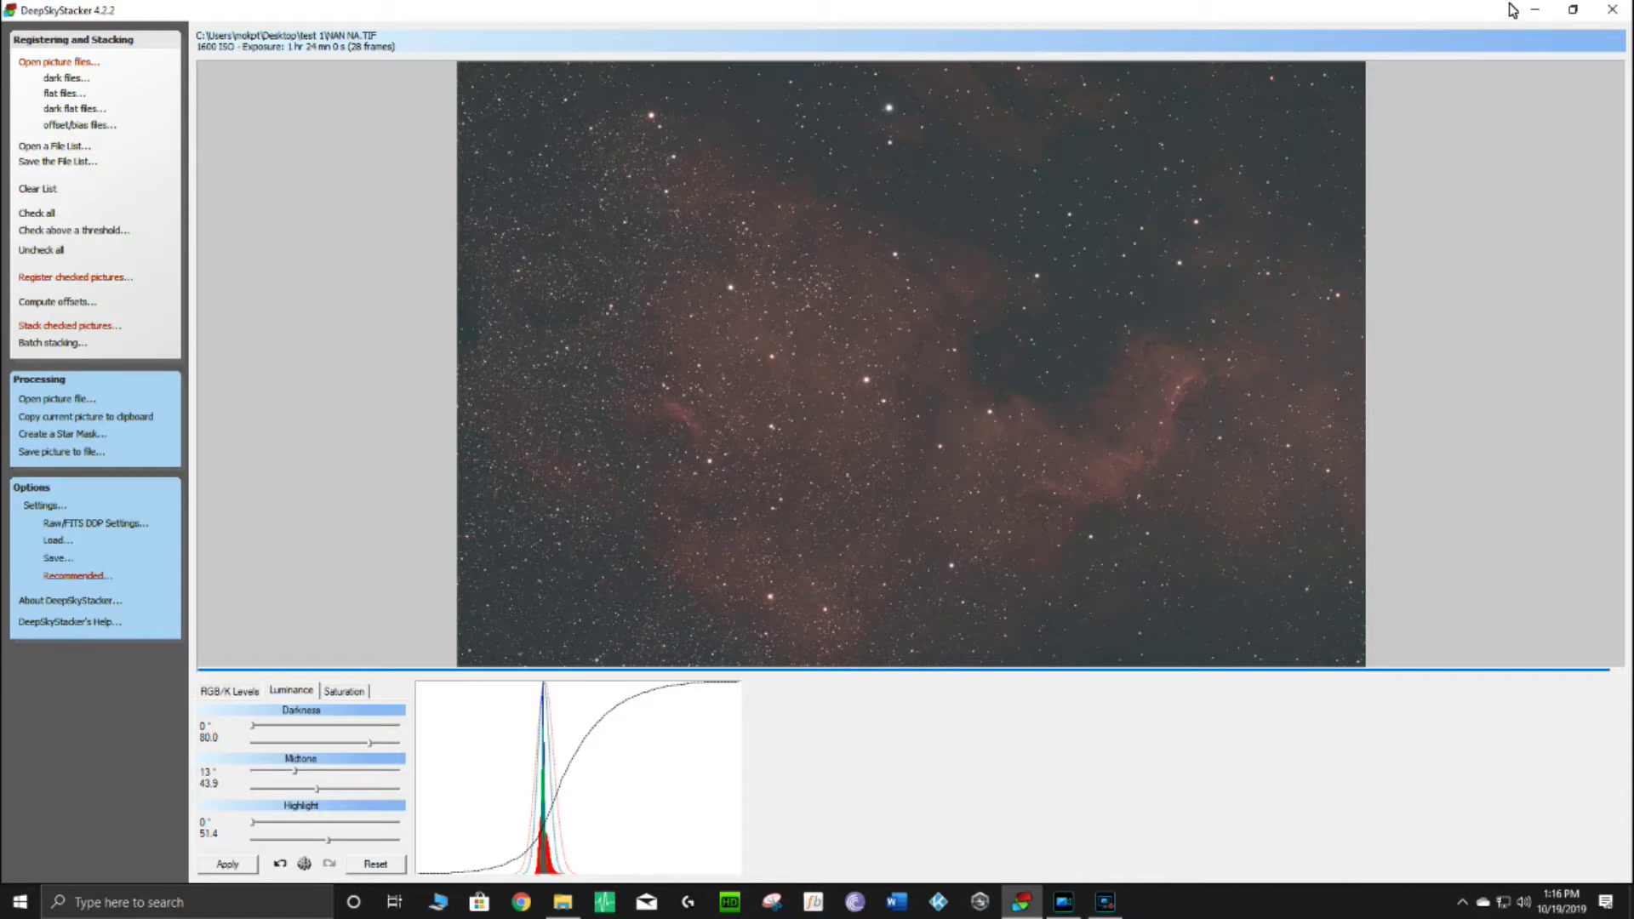
- Shrink the stacking window and arrange it beside the test 1 folder window so both are in view
click(1564, 12)
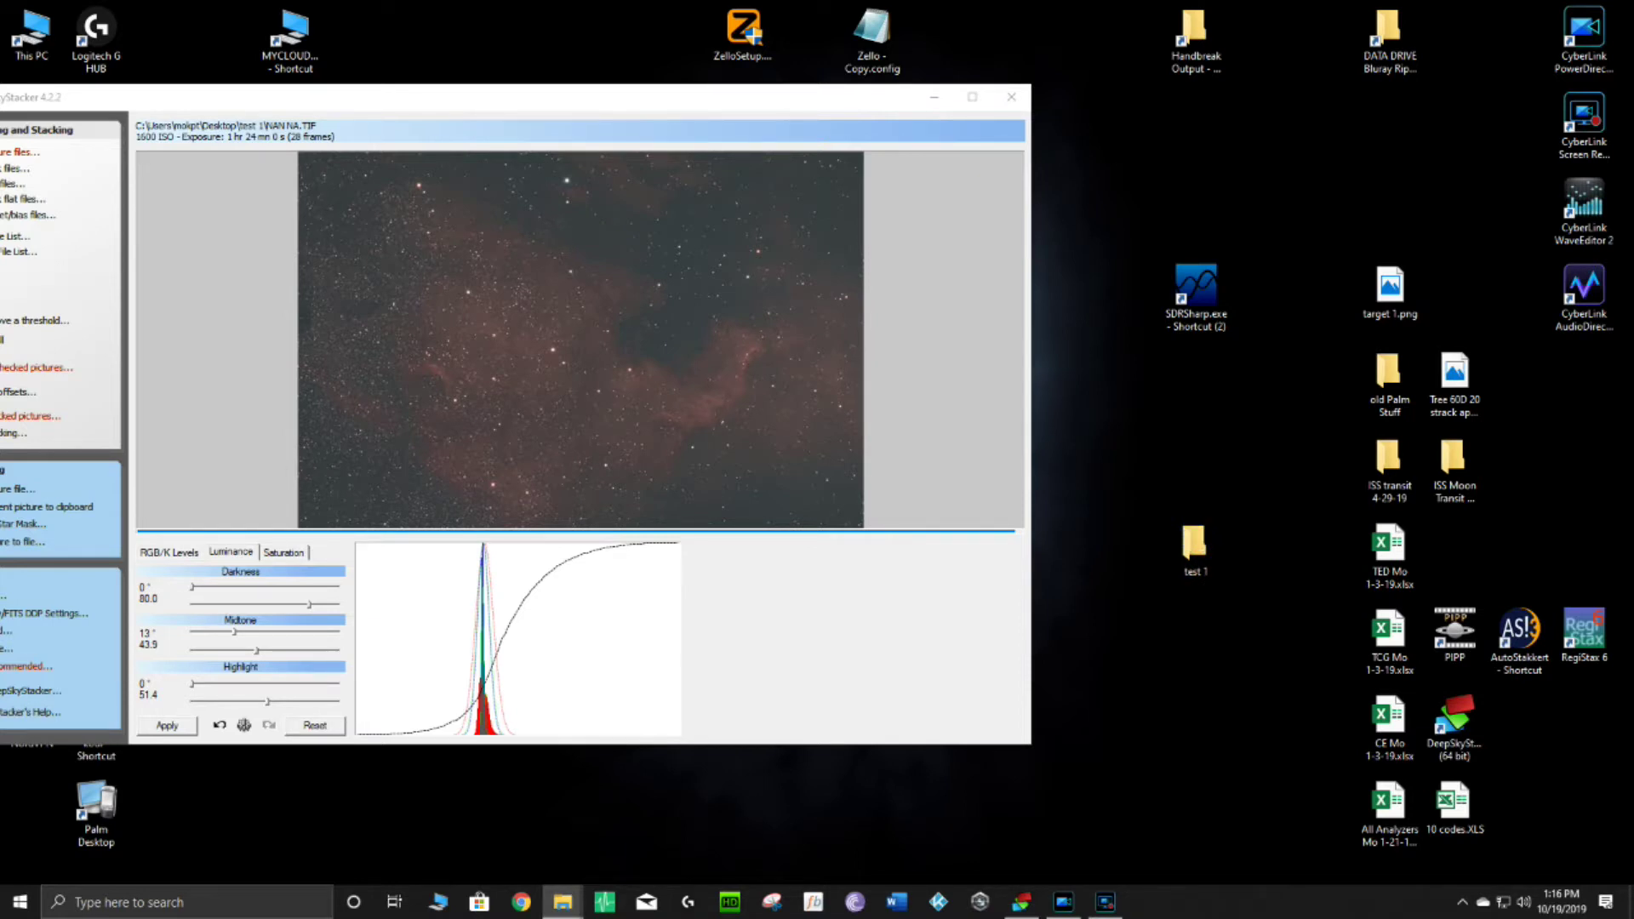
drag(1251, 272, 1236, 196)
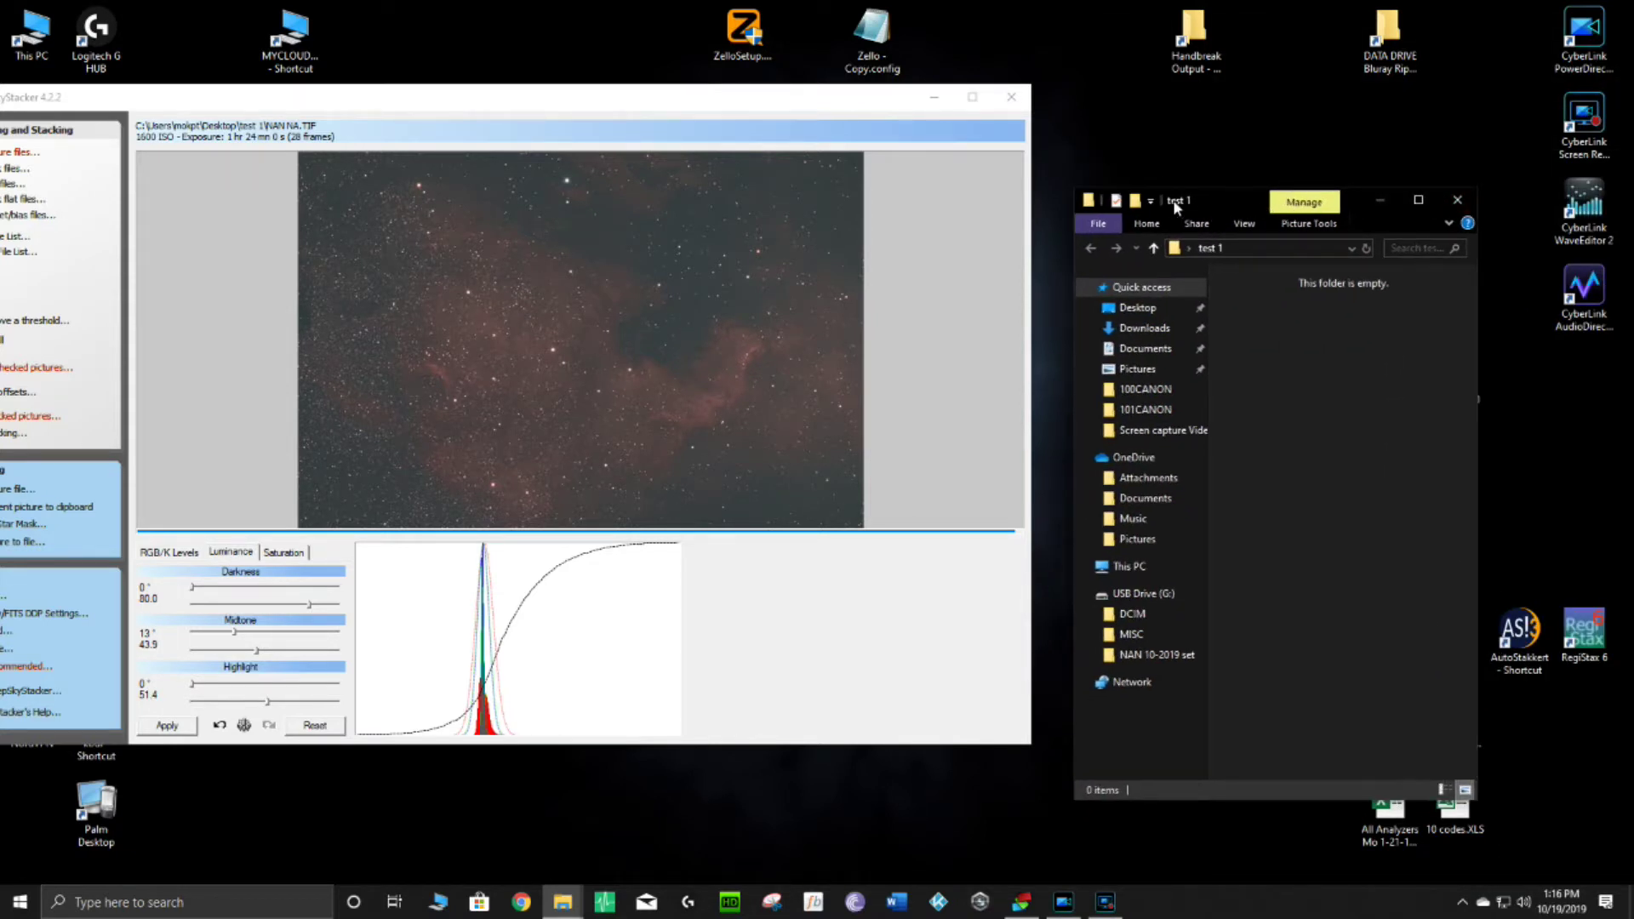
drag(623, 100, 758, 56)
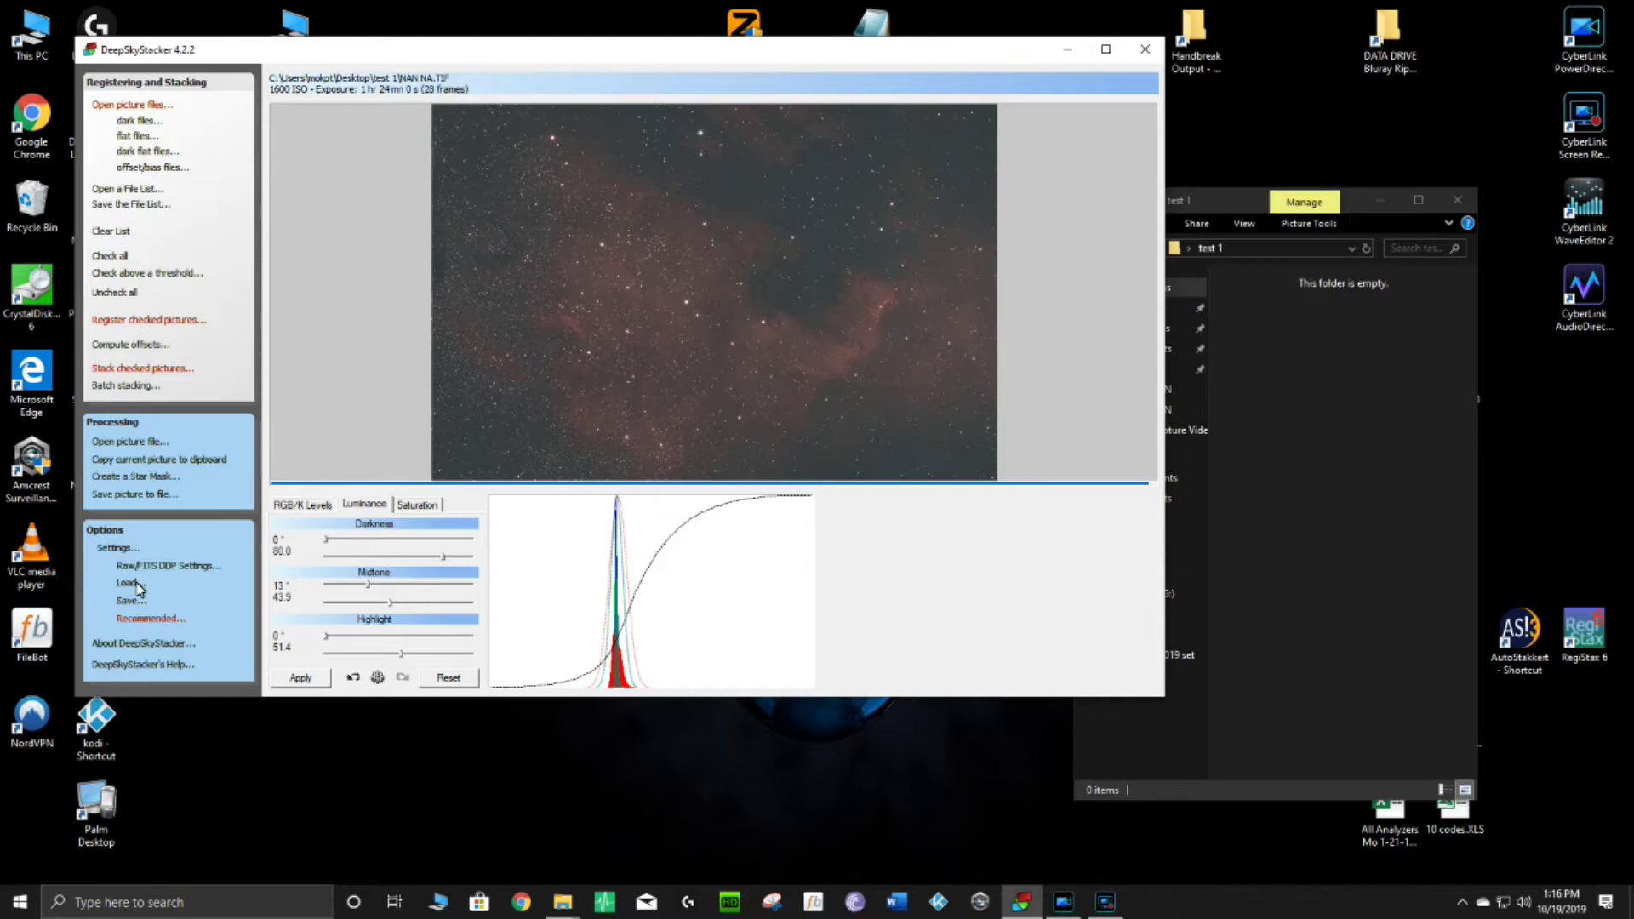
- Save the picture in the desktop folder test 1 as the 16-bit TIFF NAN A, with the adjustments applied and no compression
click(102, 496)
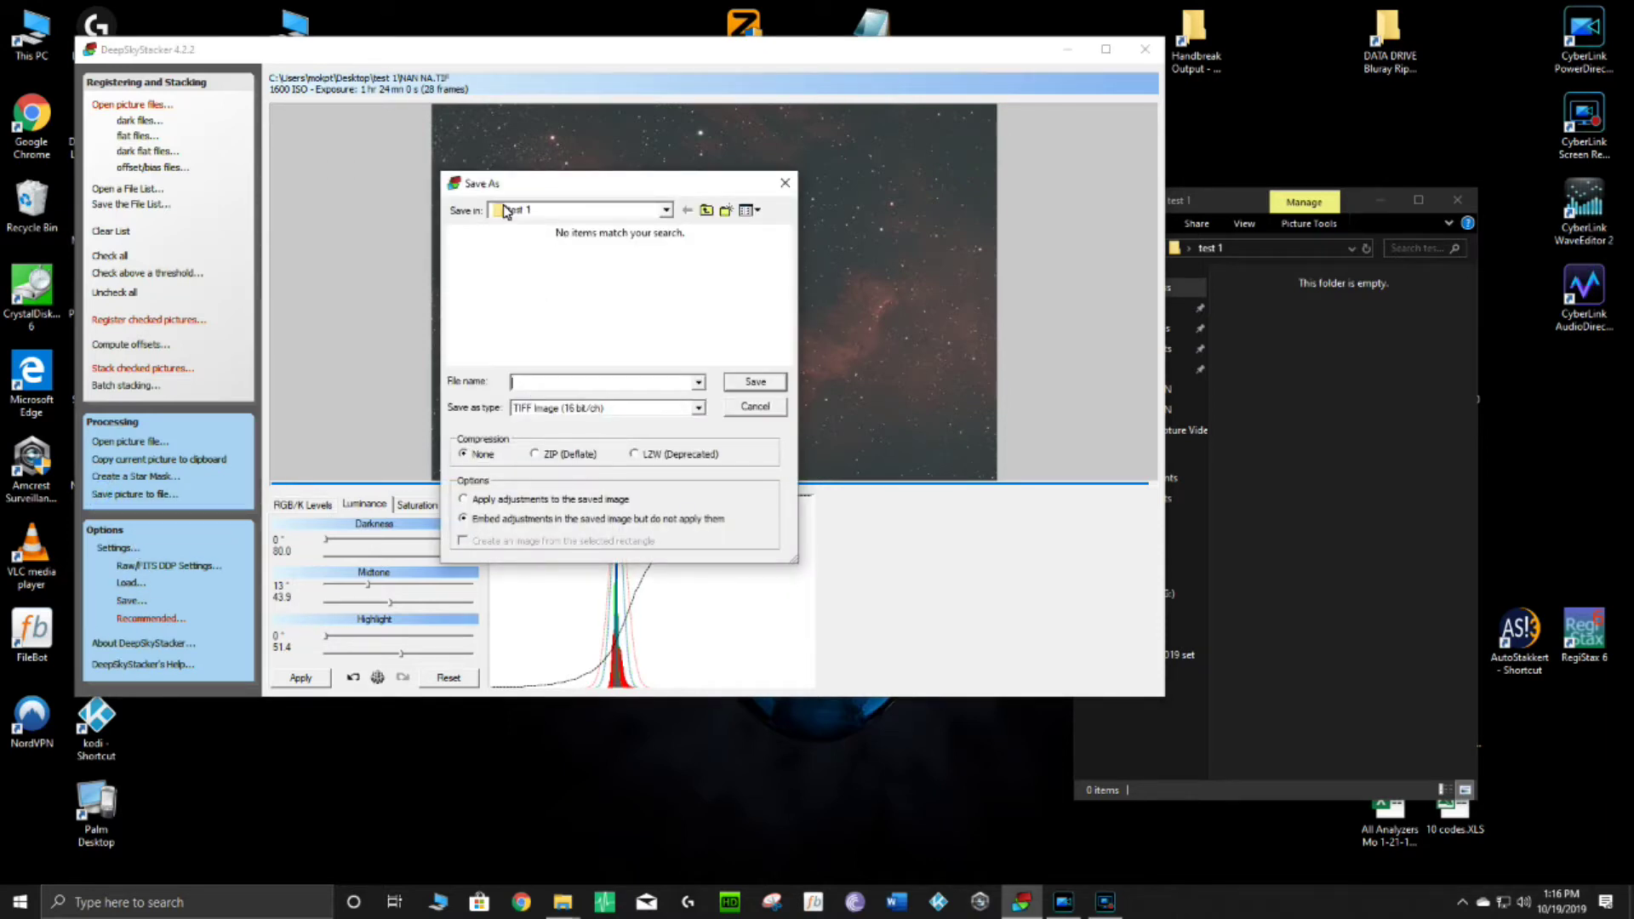
click(706, 211)
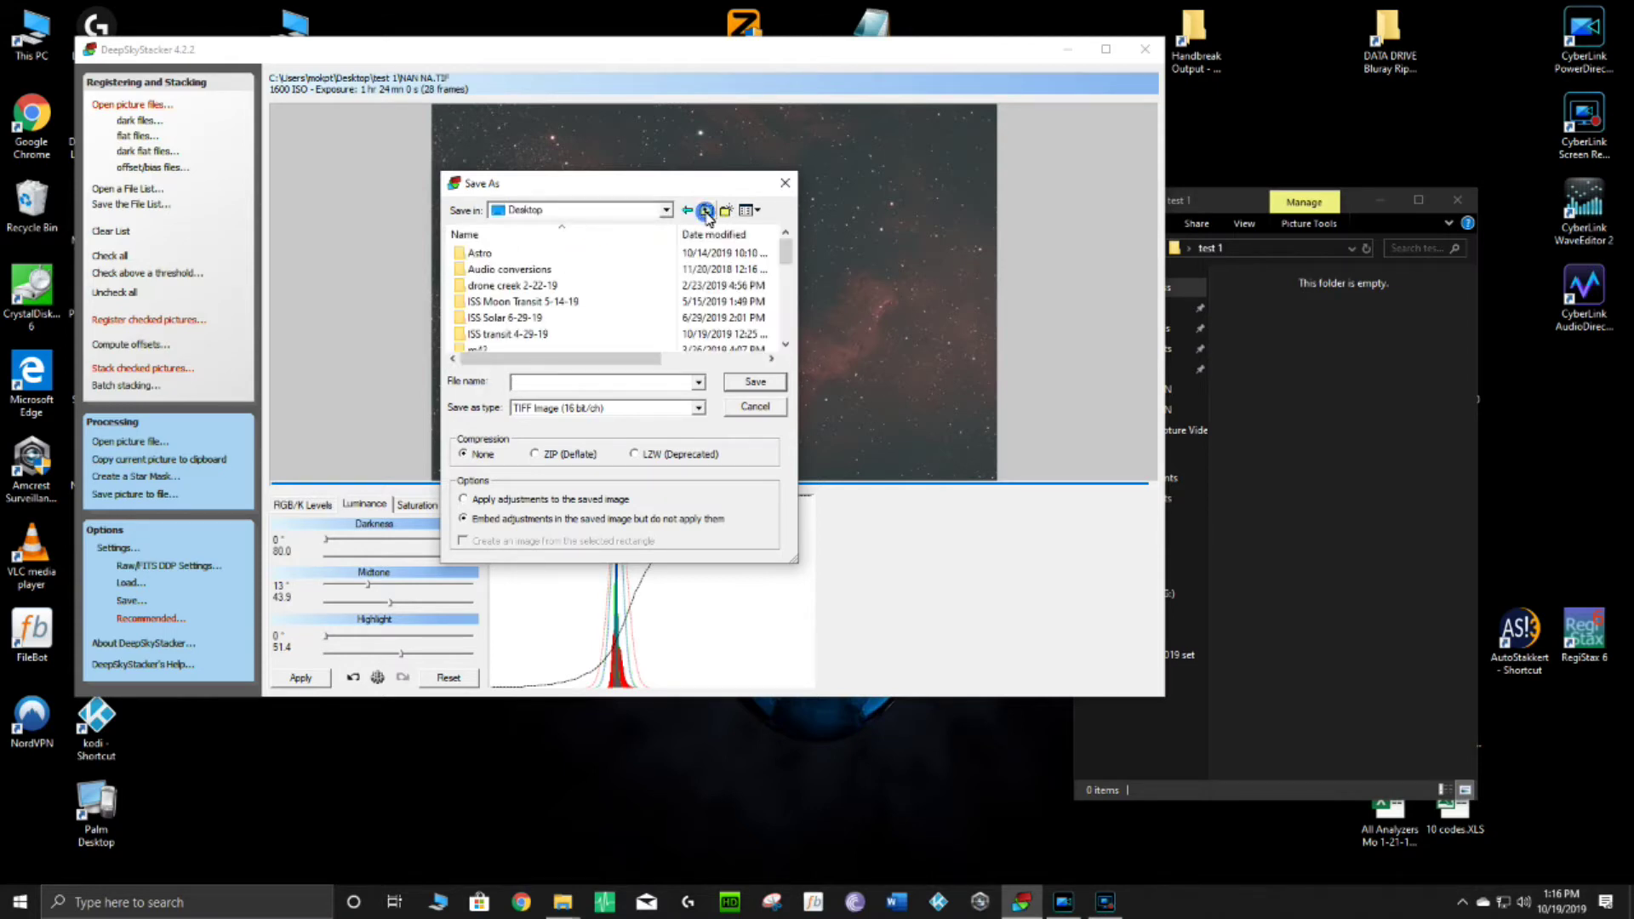
scroll(481, 289, down, 5)
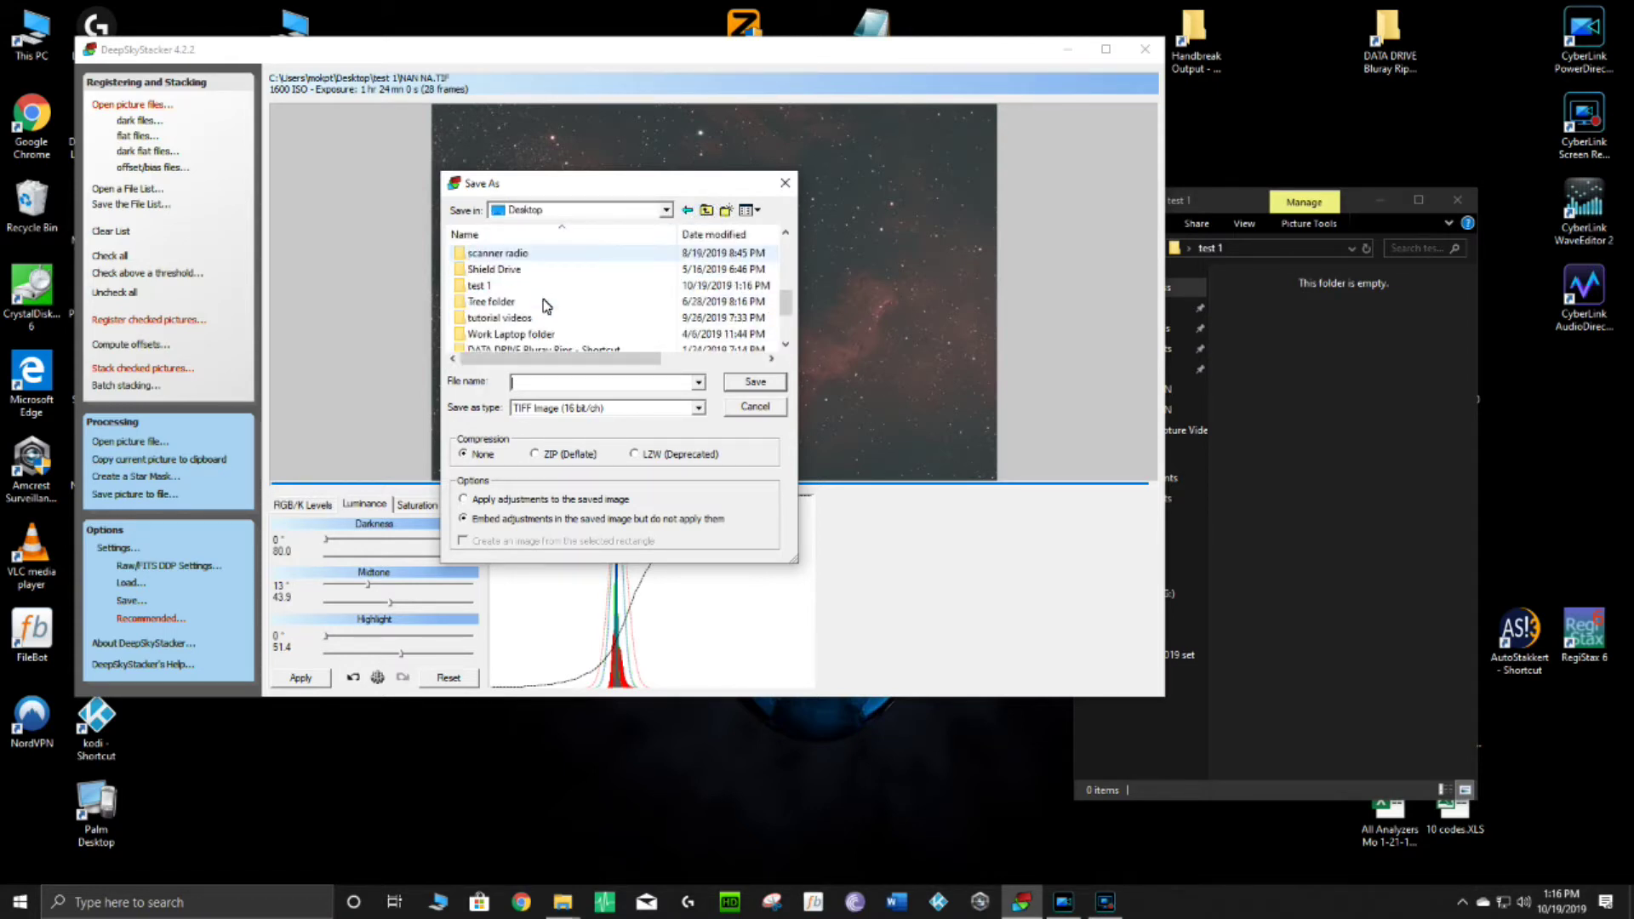
click(479, 286)
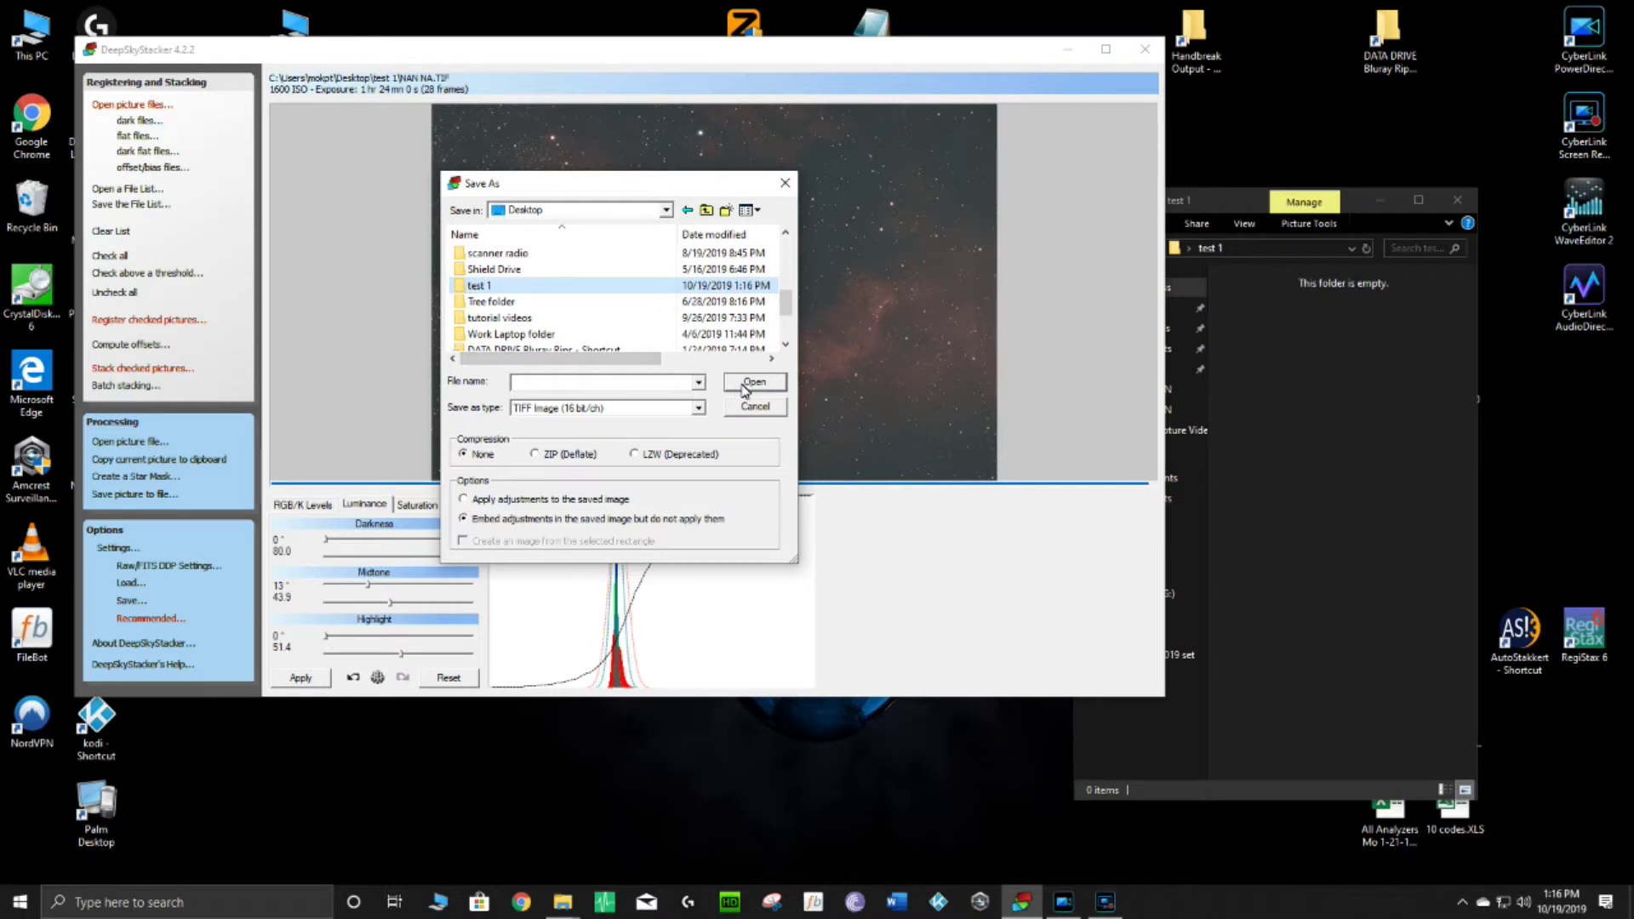
double_click(482, 287)
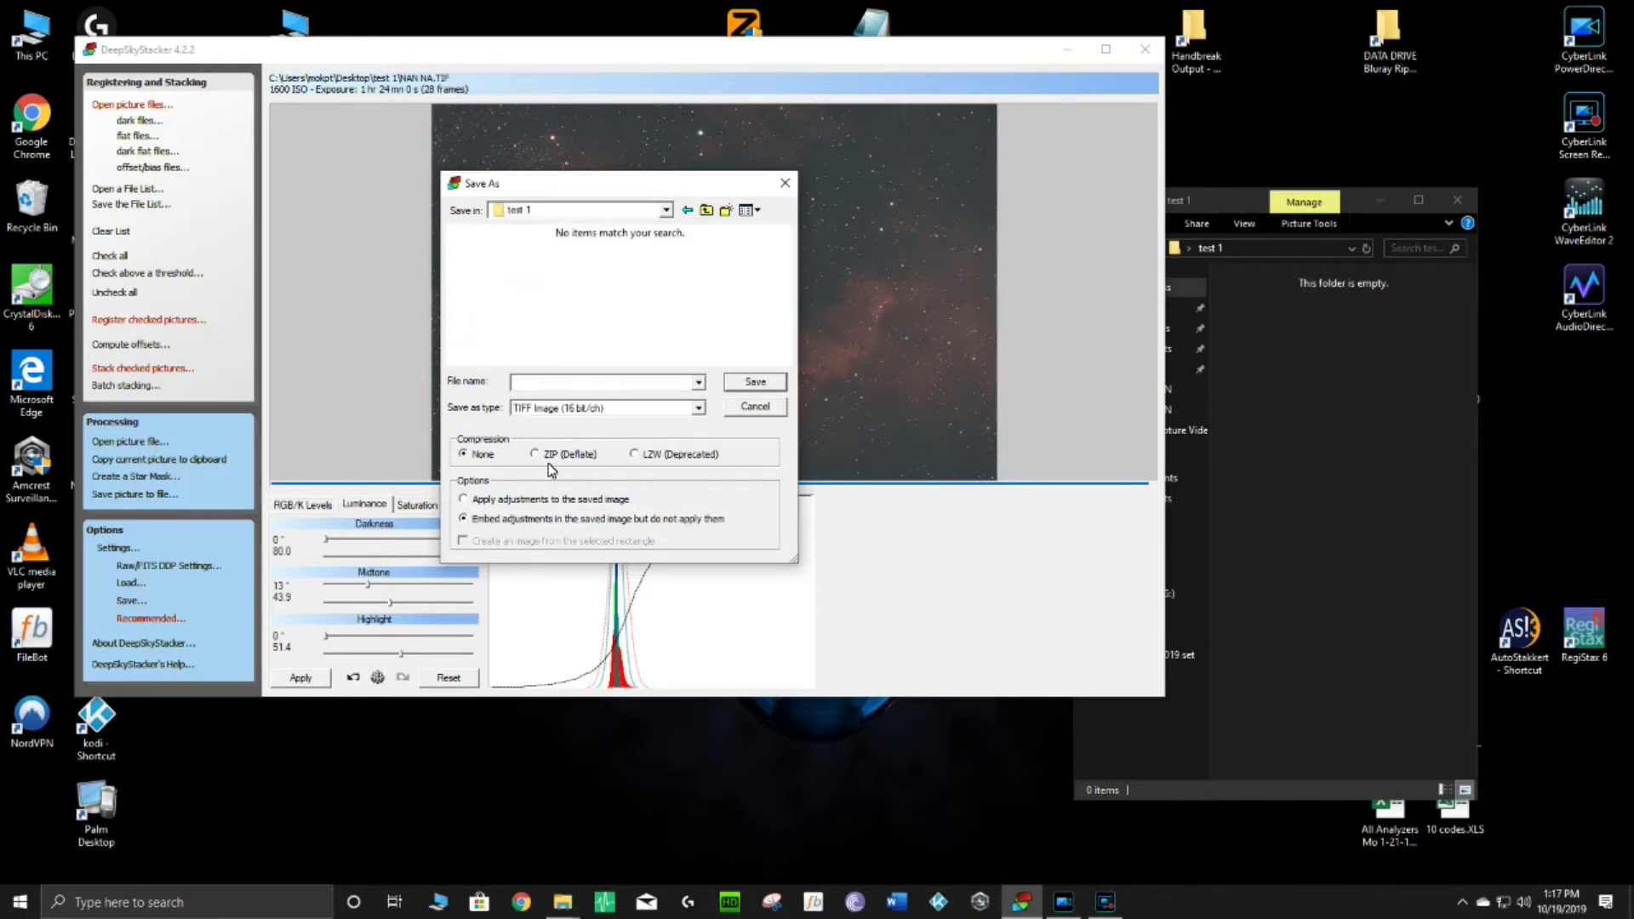
click(464, 504)
click(752, 388)
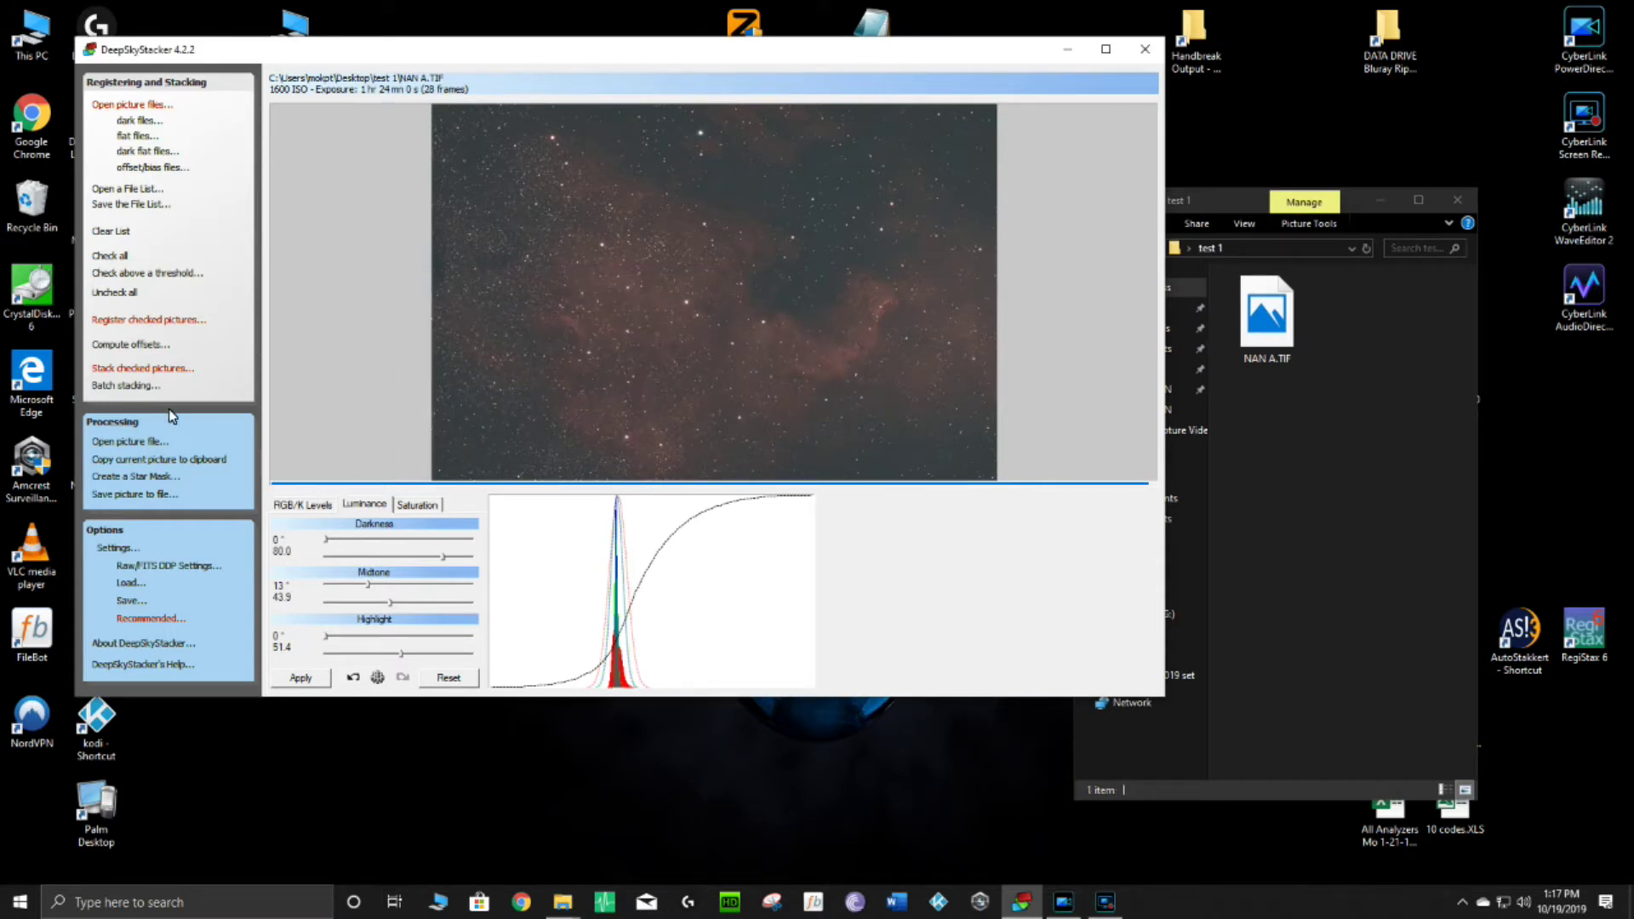
- Save a second 16-bit TIFF as NAN NA in the test 1 folder, with the adjustments embedded but not applied
click(124, 492)
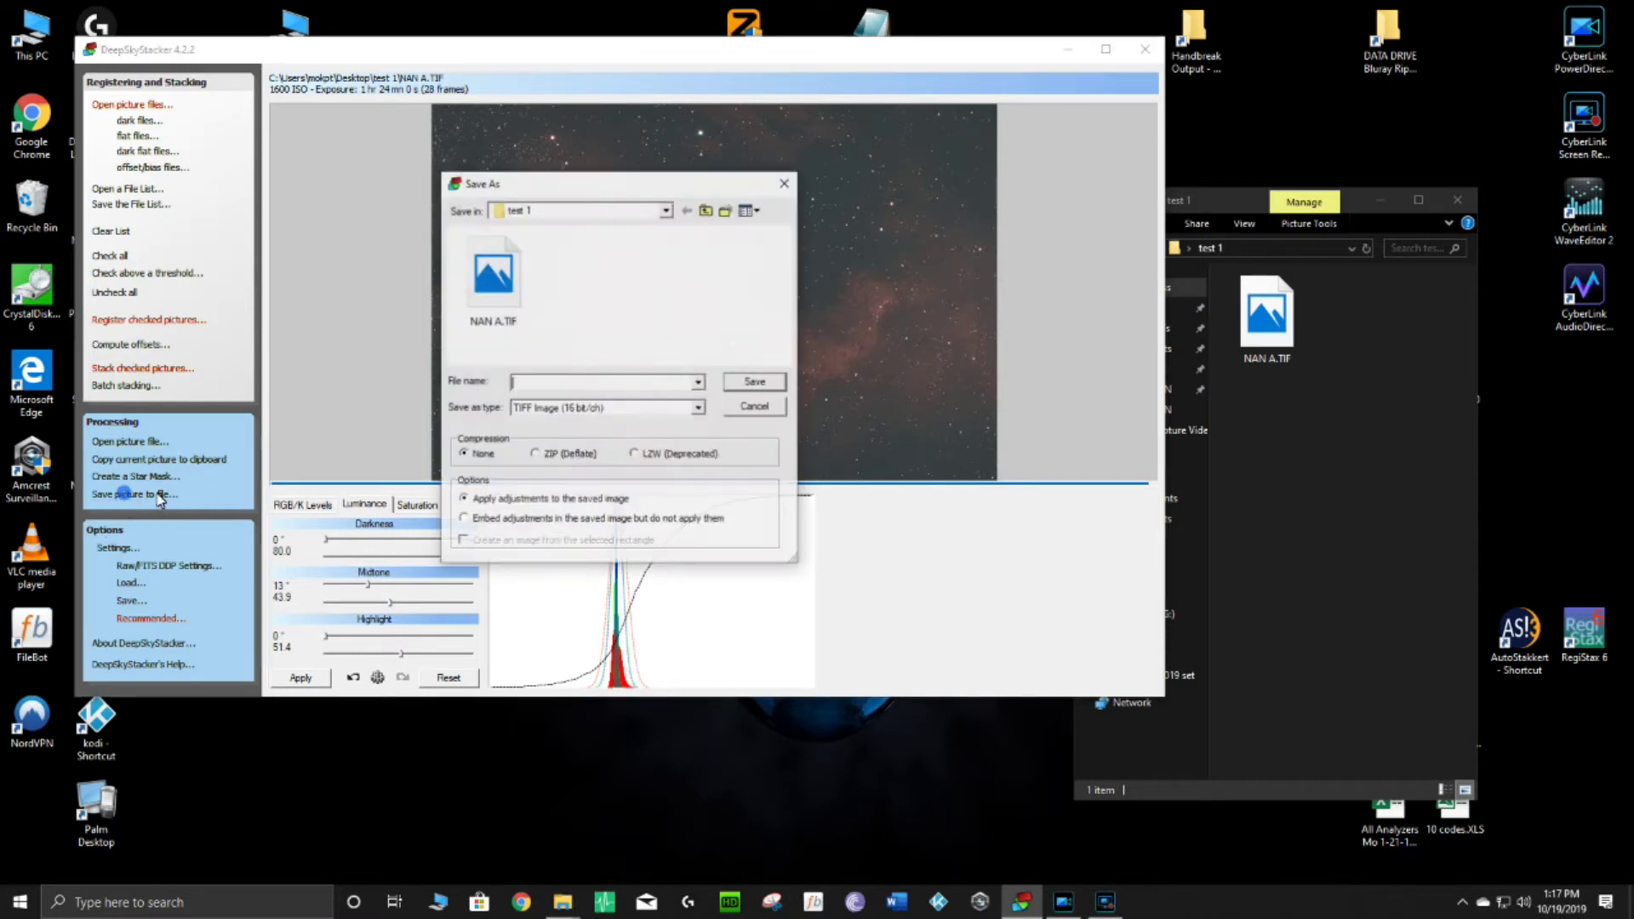
click(462, 518)
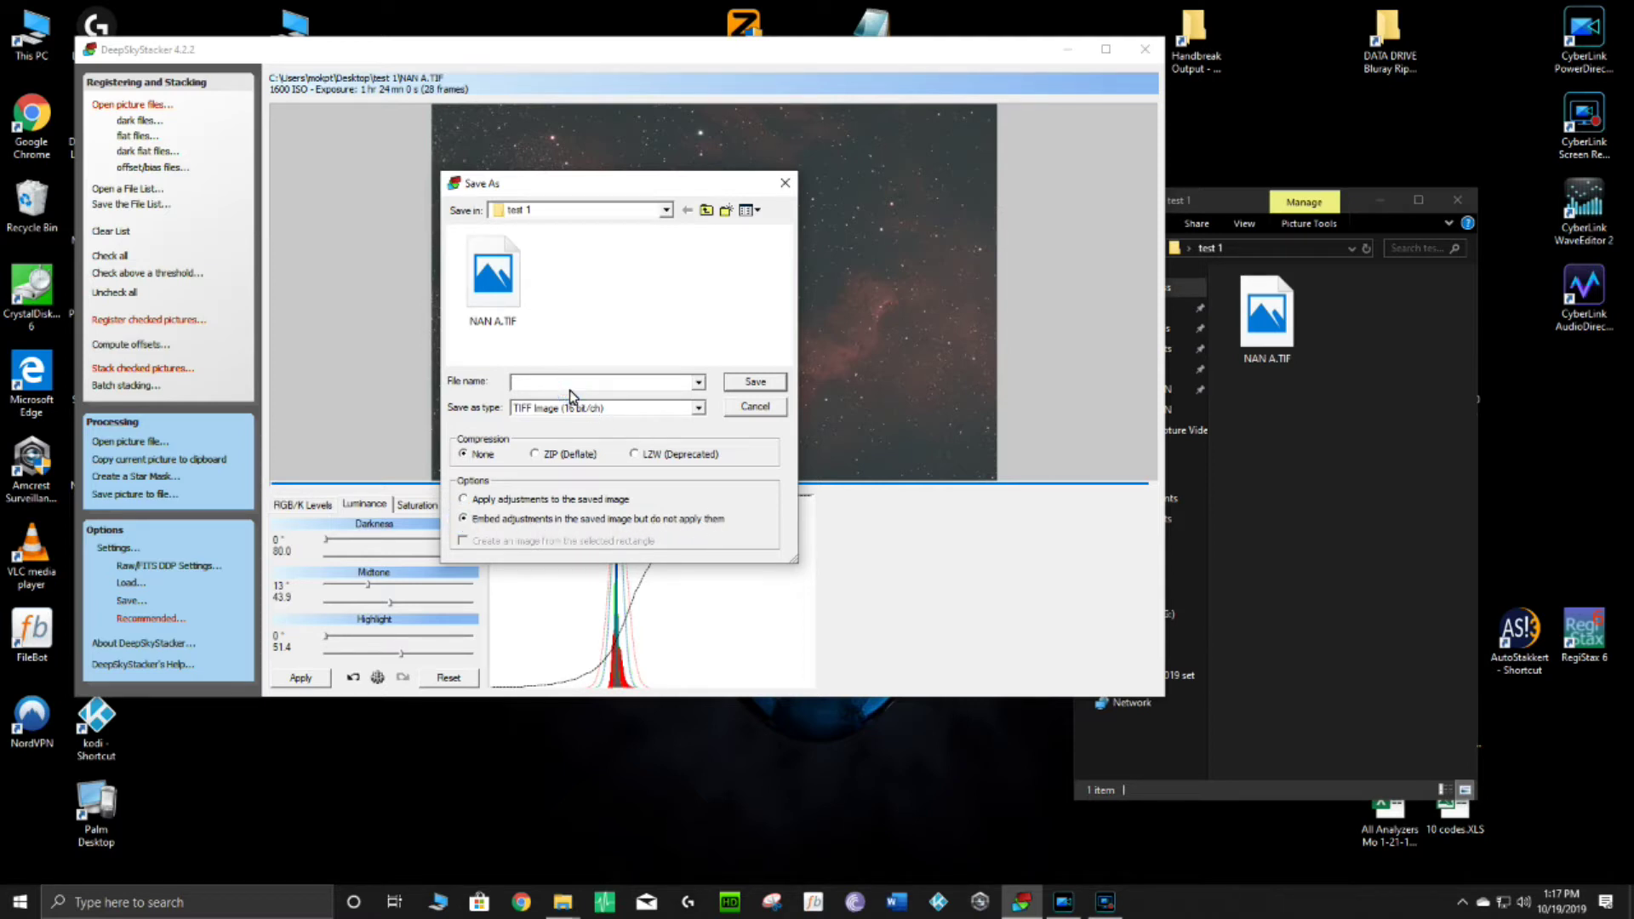
text(NAN )
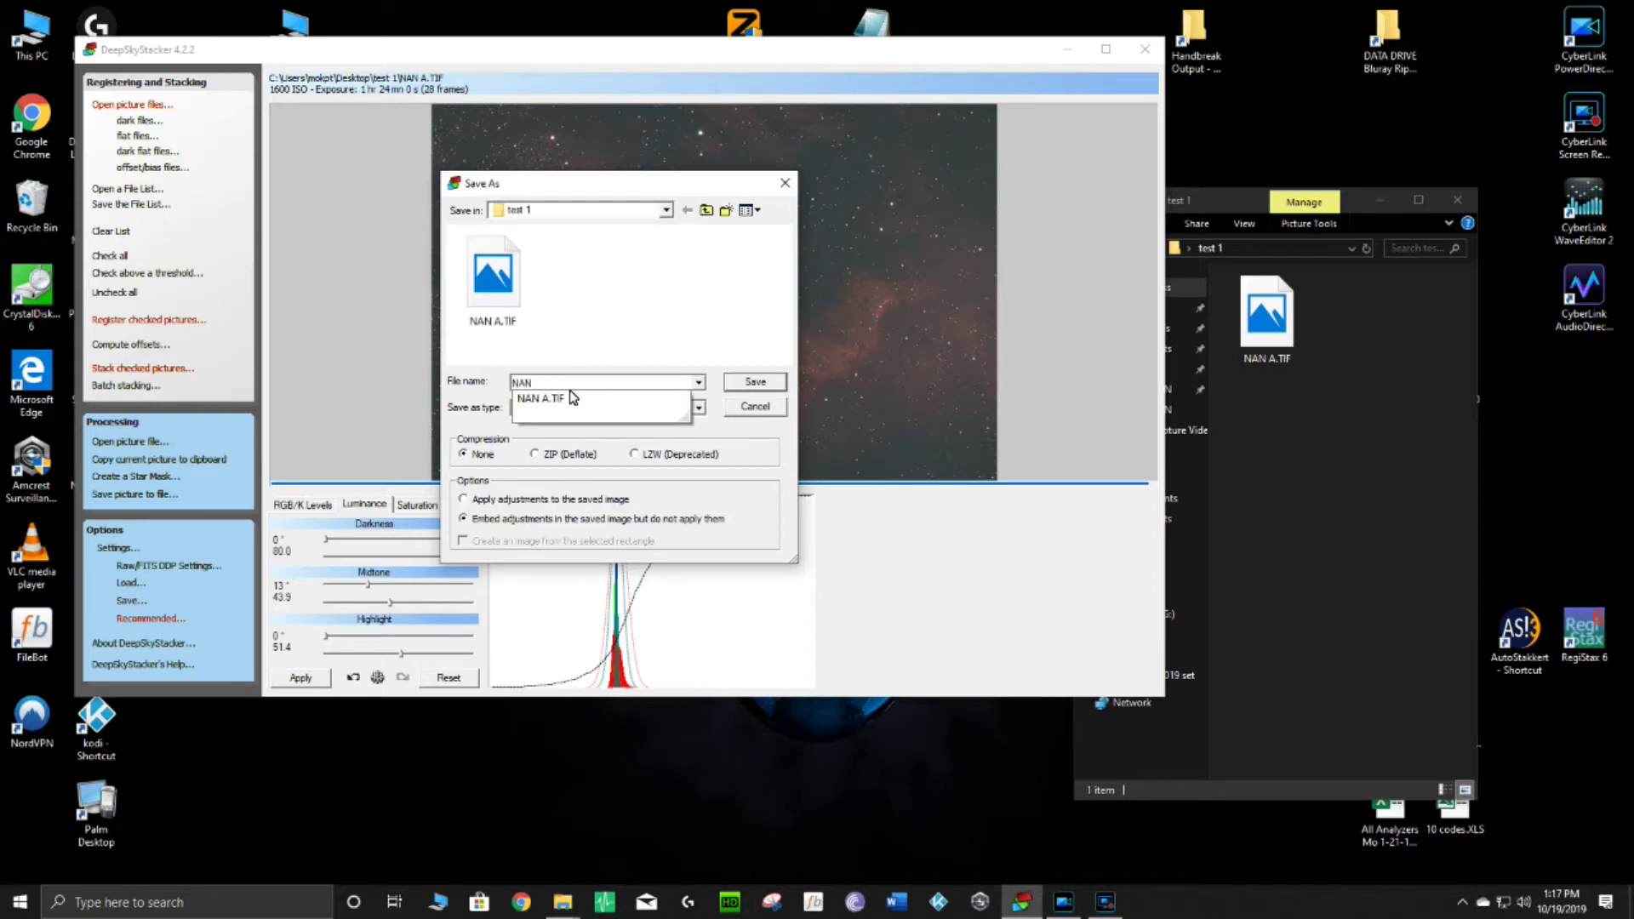
text(NA)
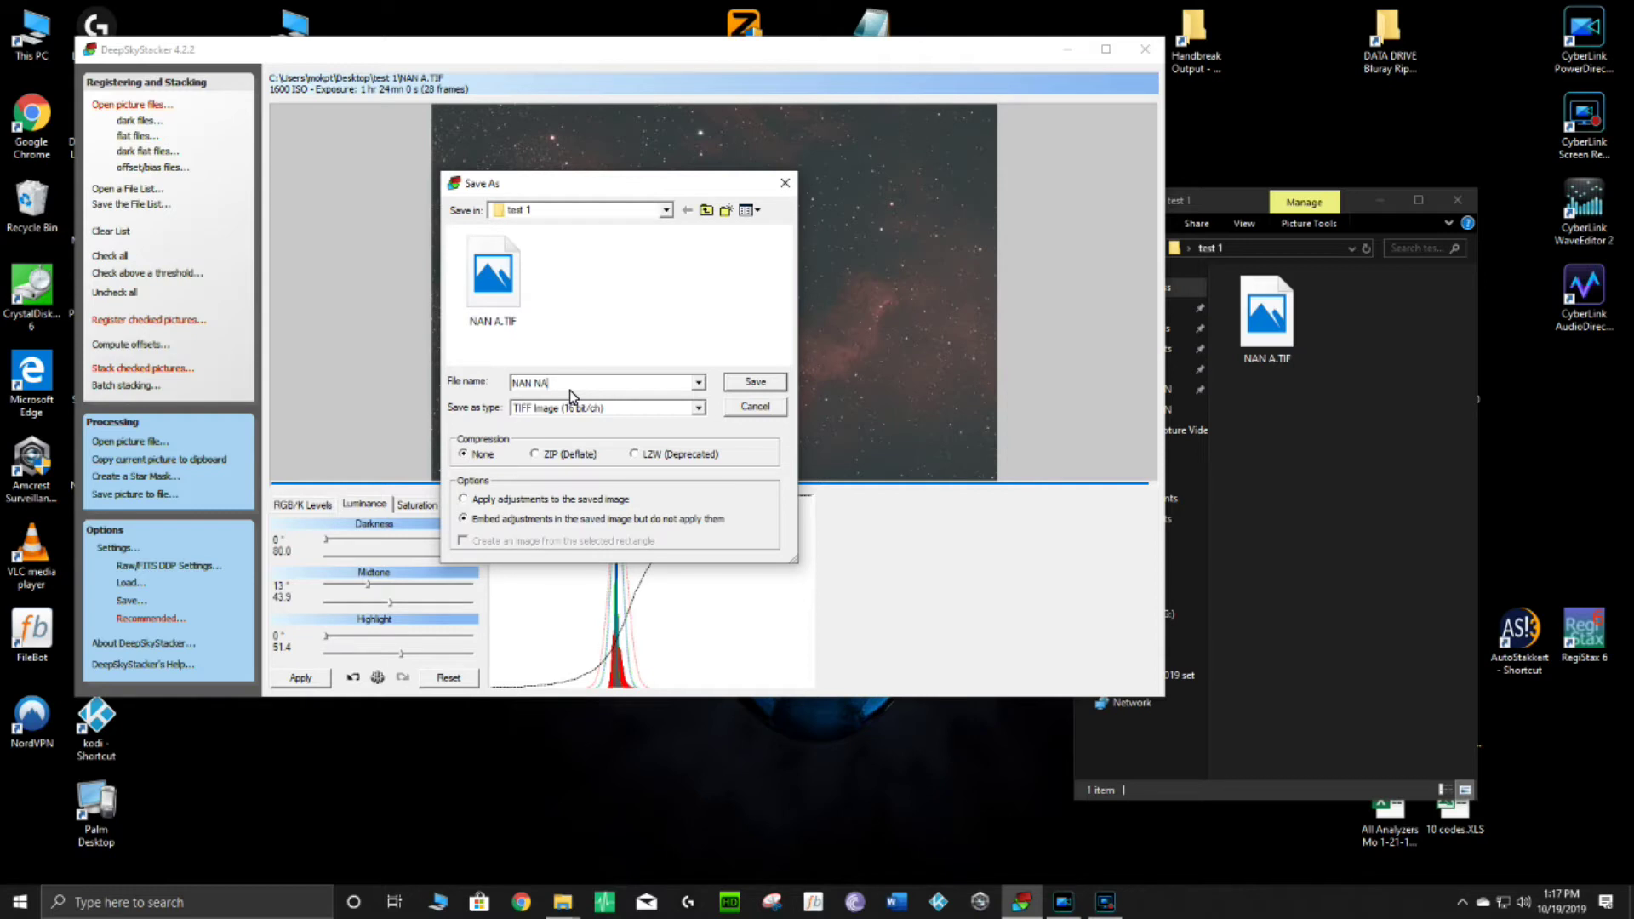
click(754, 383)
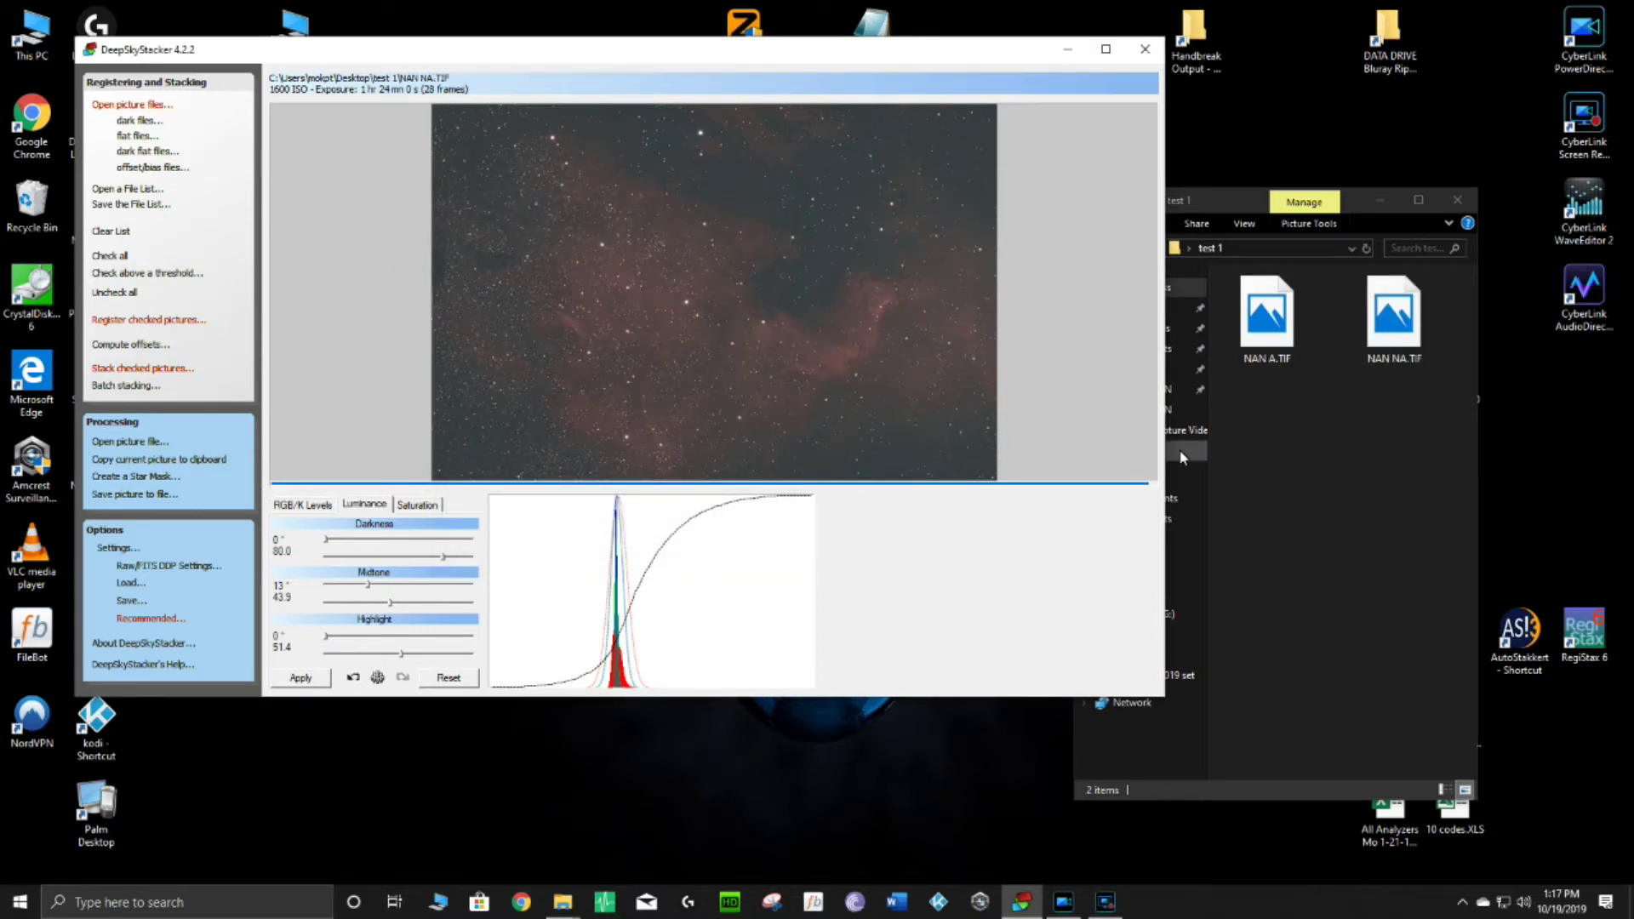
- Bring up the test 1 folder and view NAN A.TIF and NAN NA.TIF in turn in Photos to compare them
drag(1236, 199, 1210, 114)
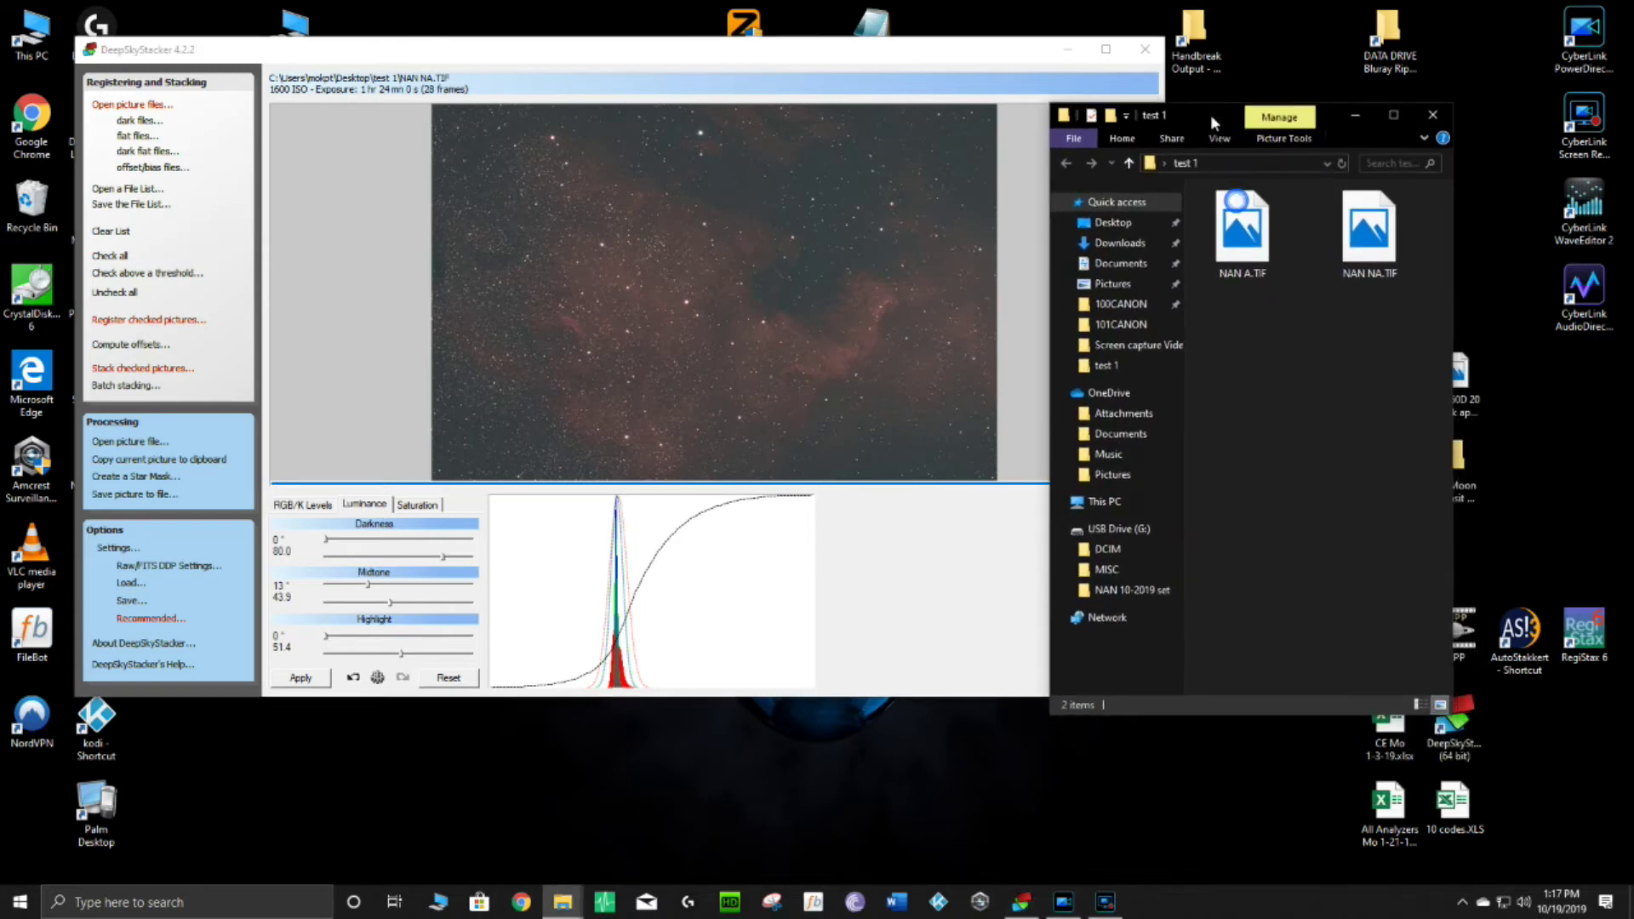
double_click(1249, 244)
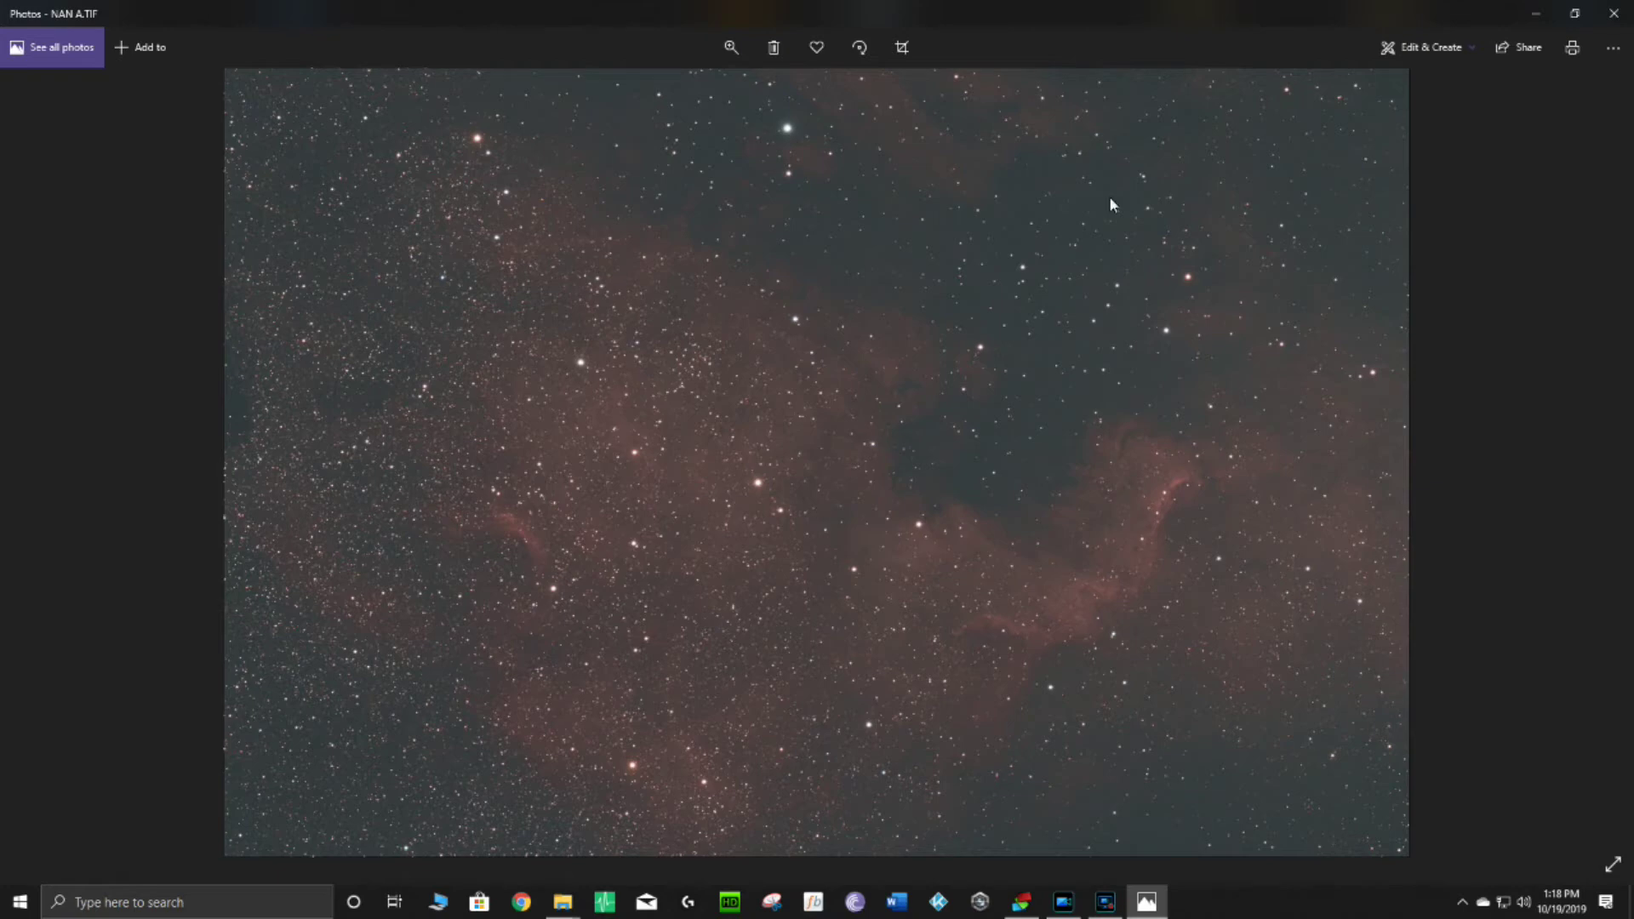
click(1612, 14)
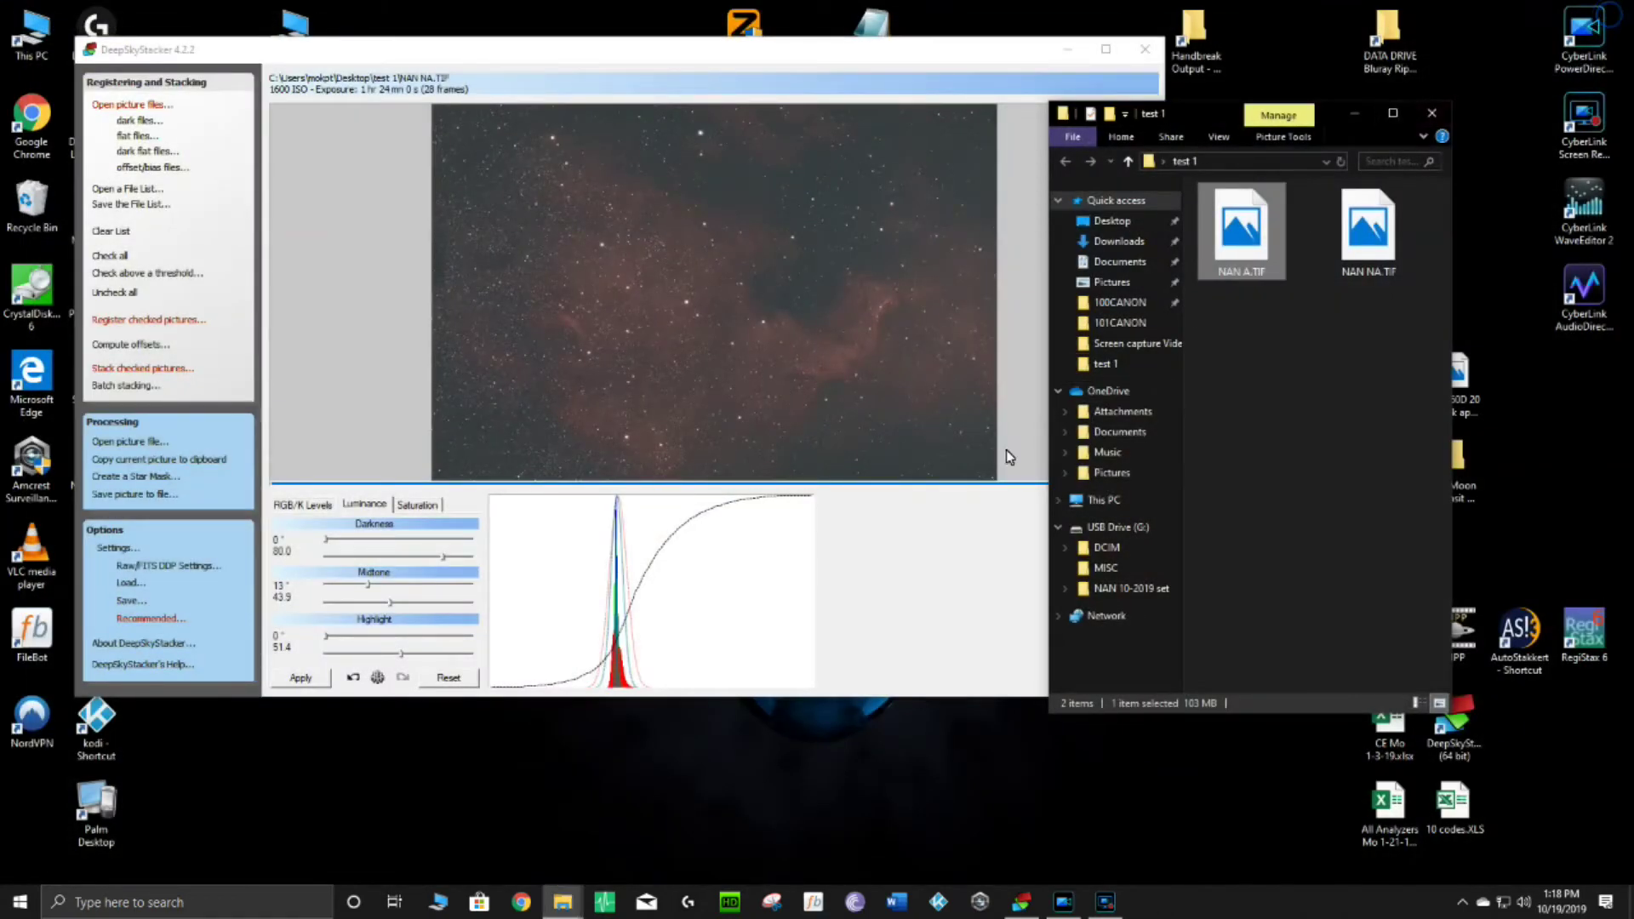
double_click(1365, 241)
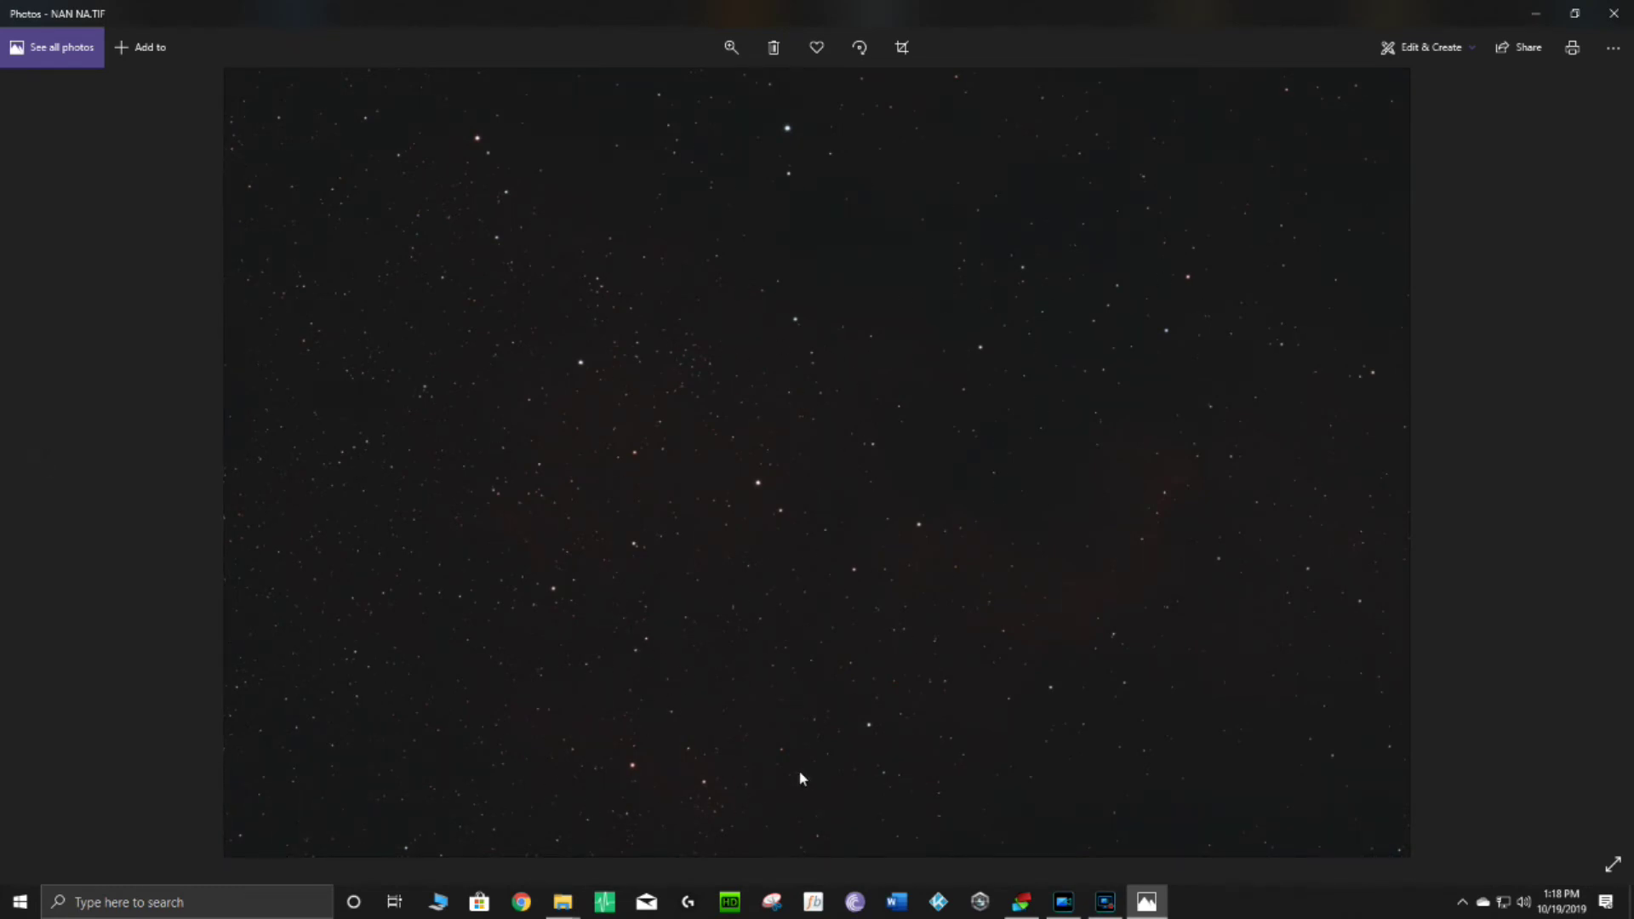
click(1613, 14)
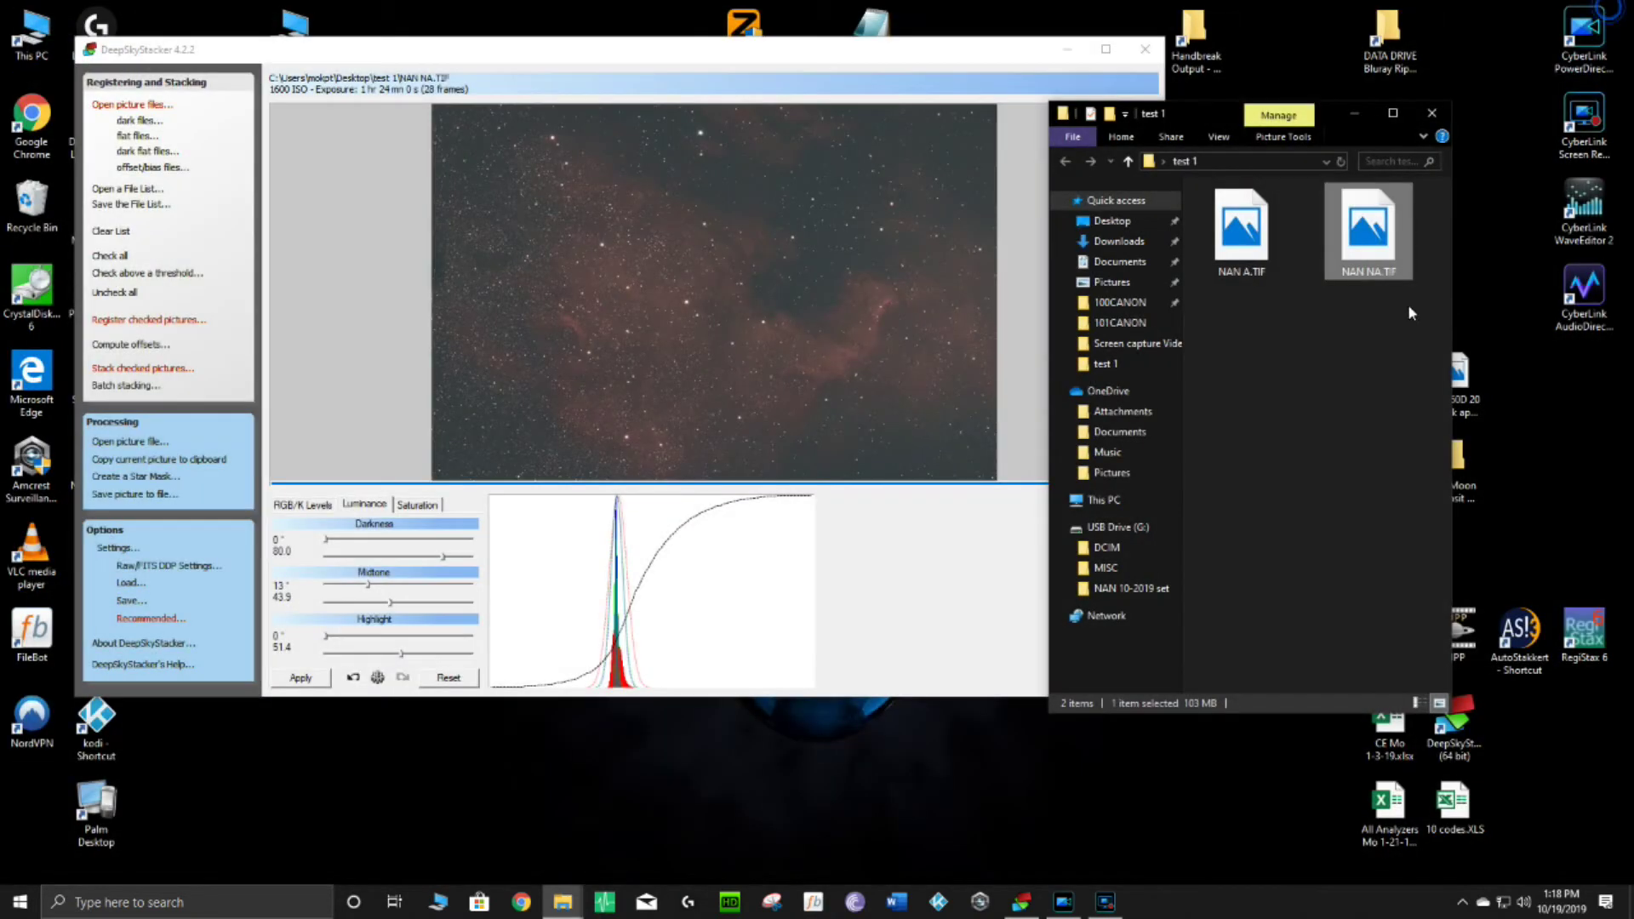
- Open NAN NA.TIF from the folder in Photoshop, accepting the default Camera Raw settings
right_click(1370, 237)
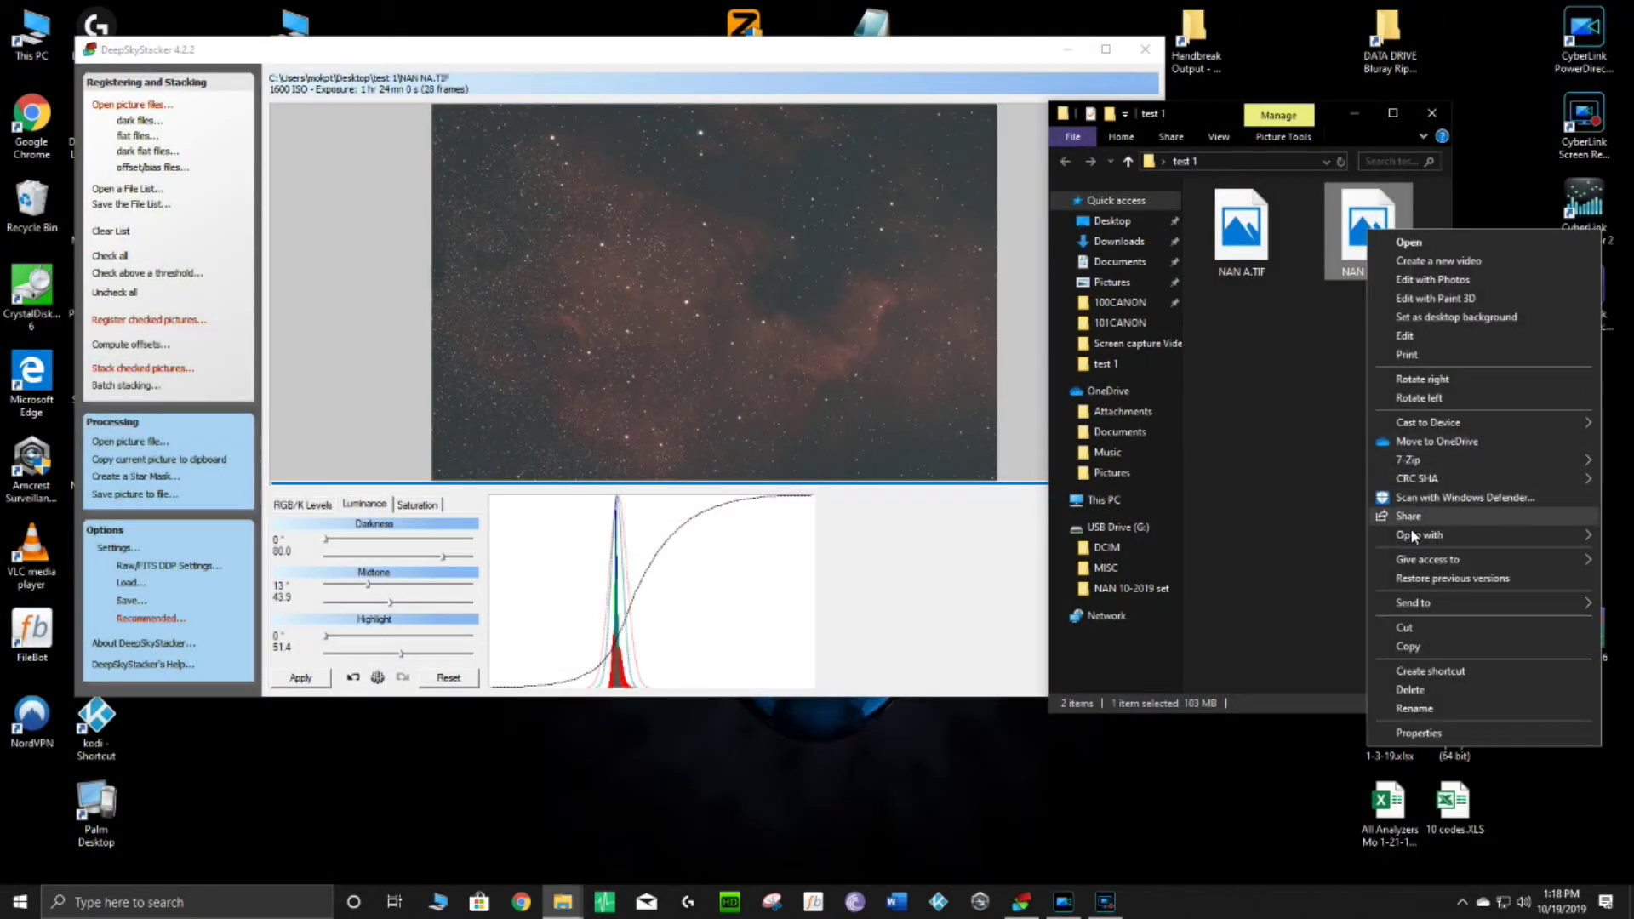
mouse_move(1414, 536)
click(1217, 534)
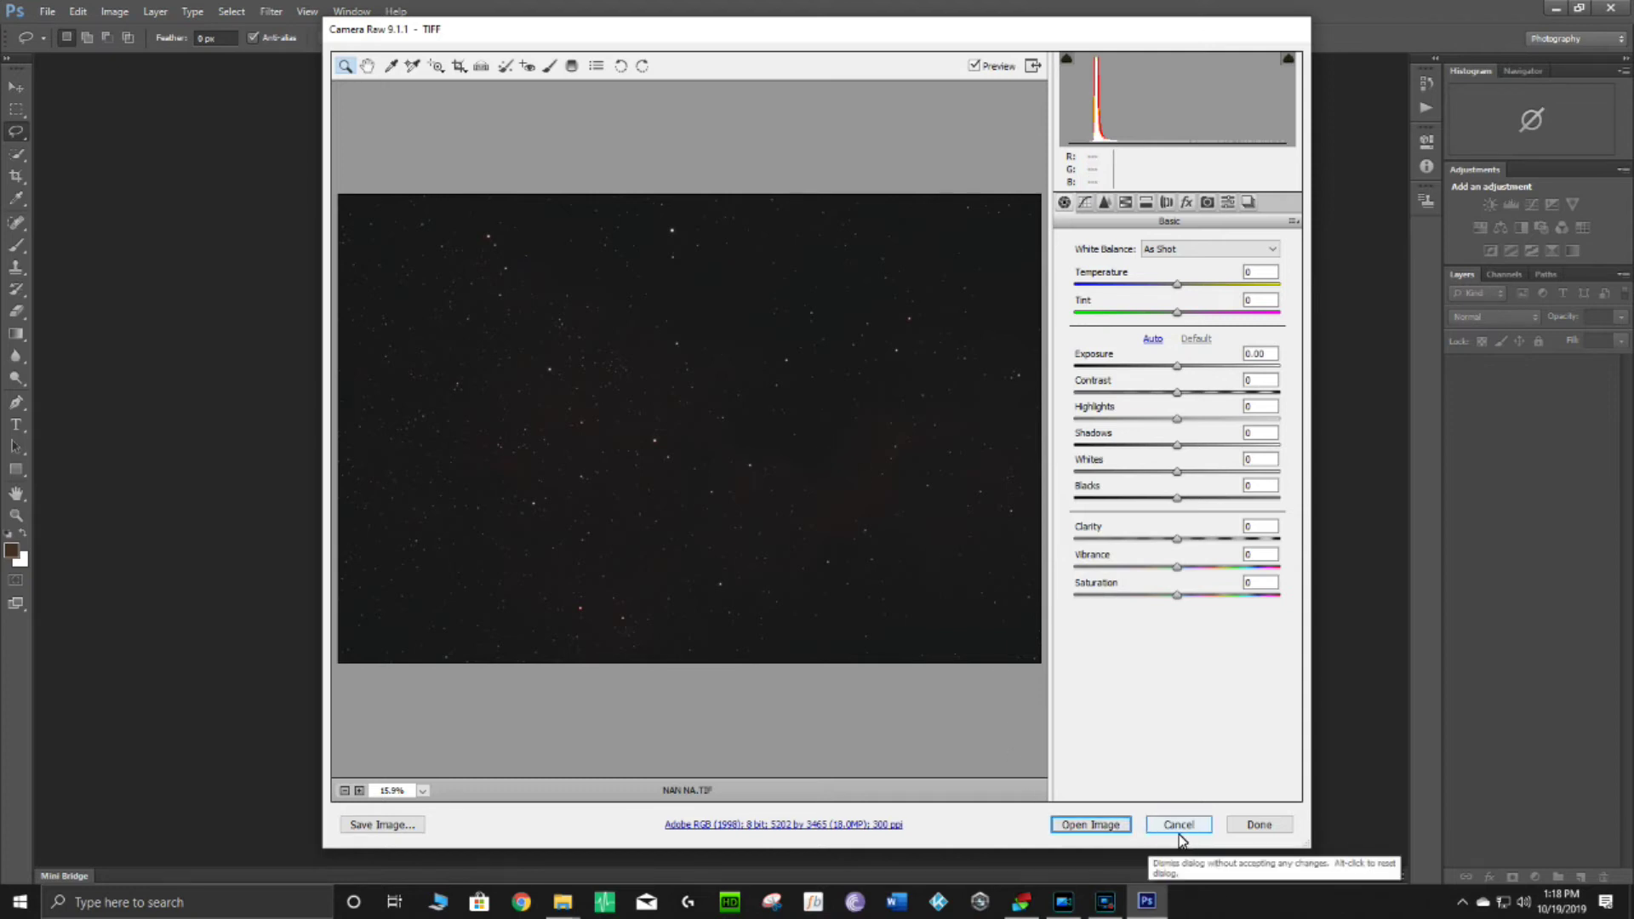
click(1098, 825)
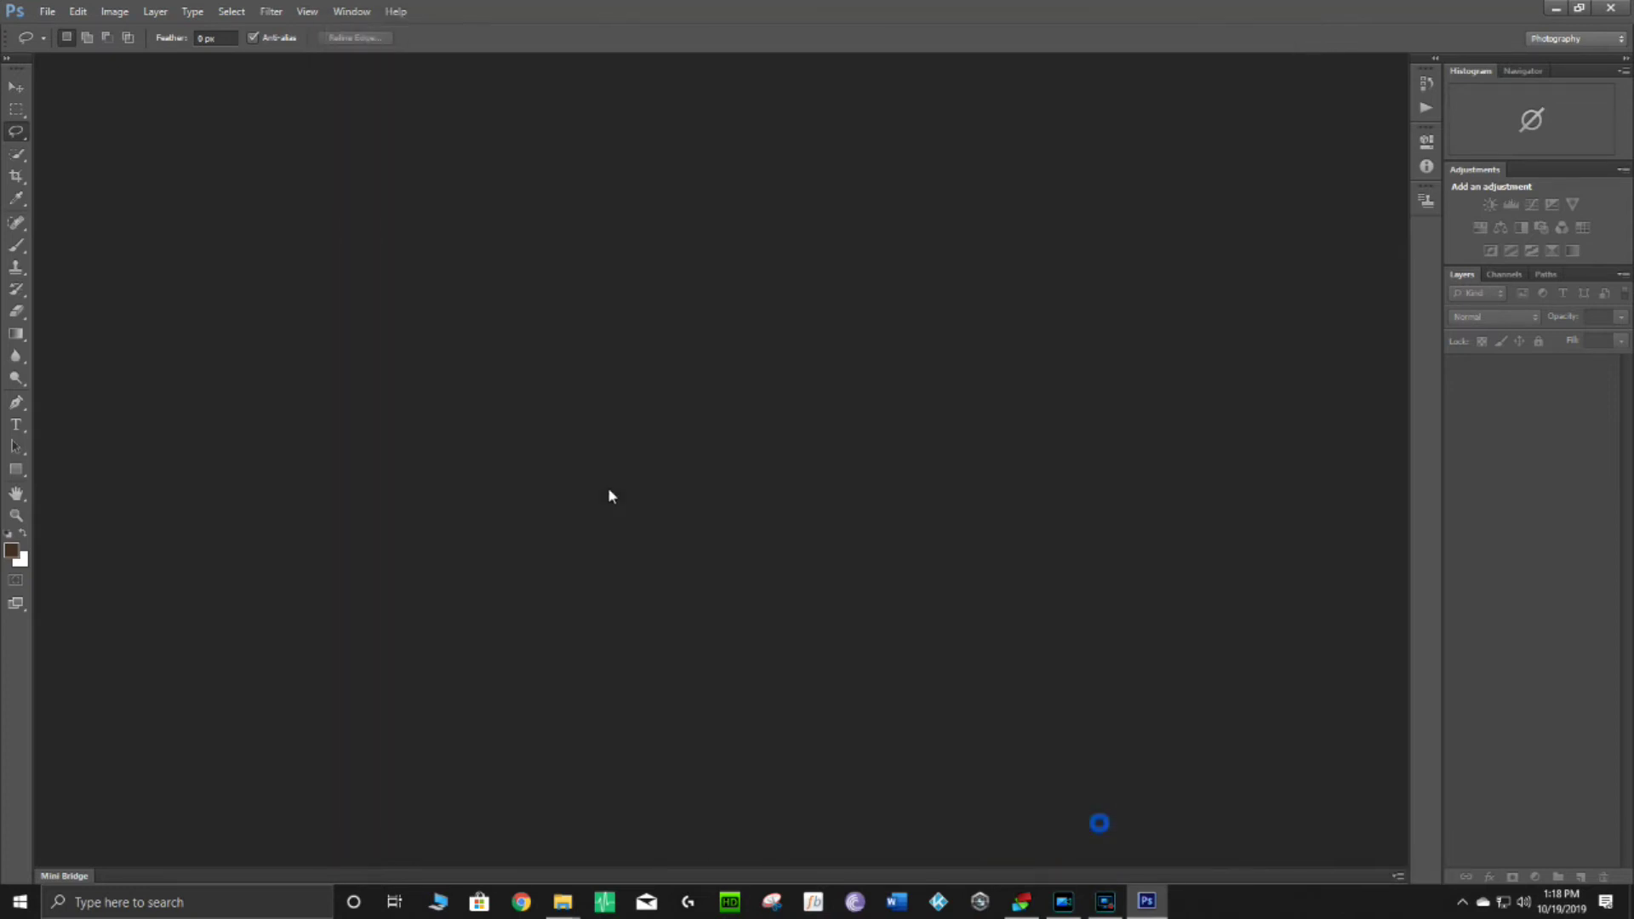
- Stretch the image with a Curves adjustment on the RGB channel, raising the darker tones steeply with a point at input 70, output 205
click(109, 14)
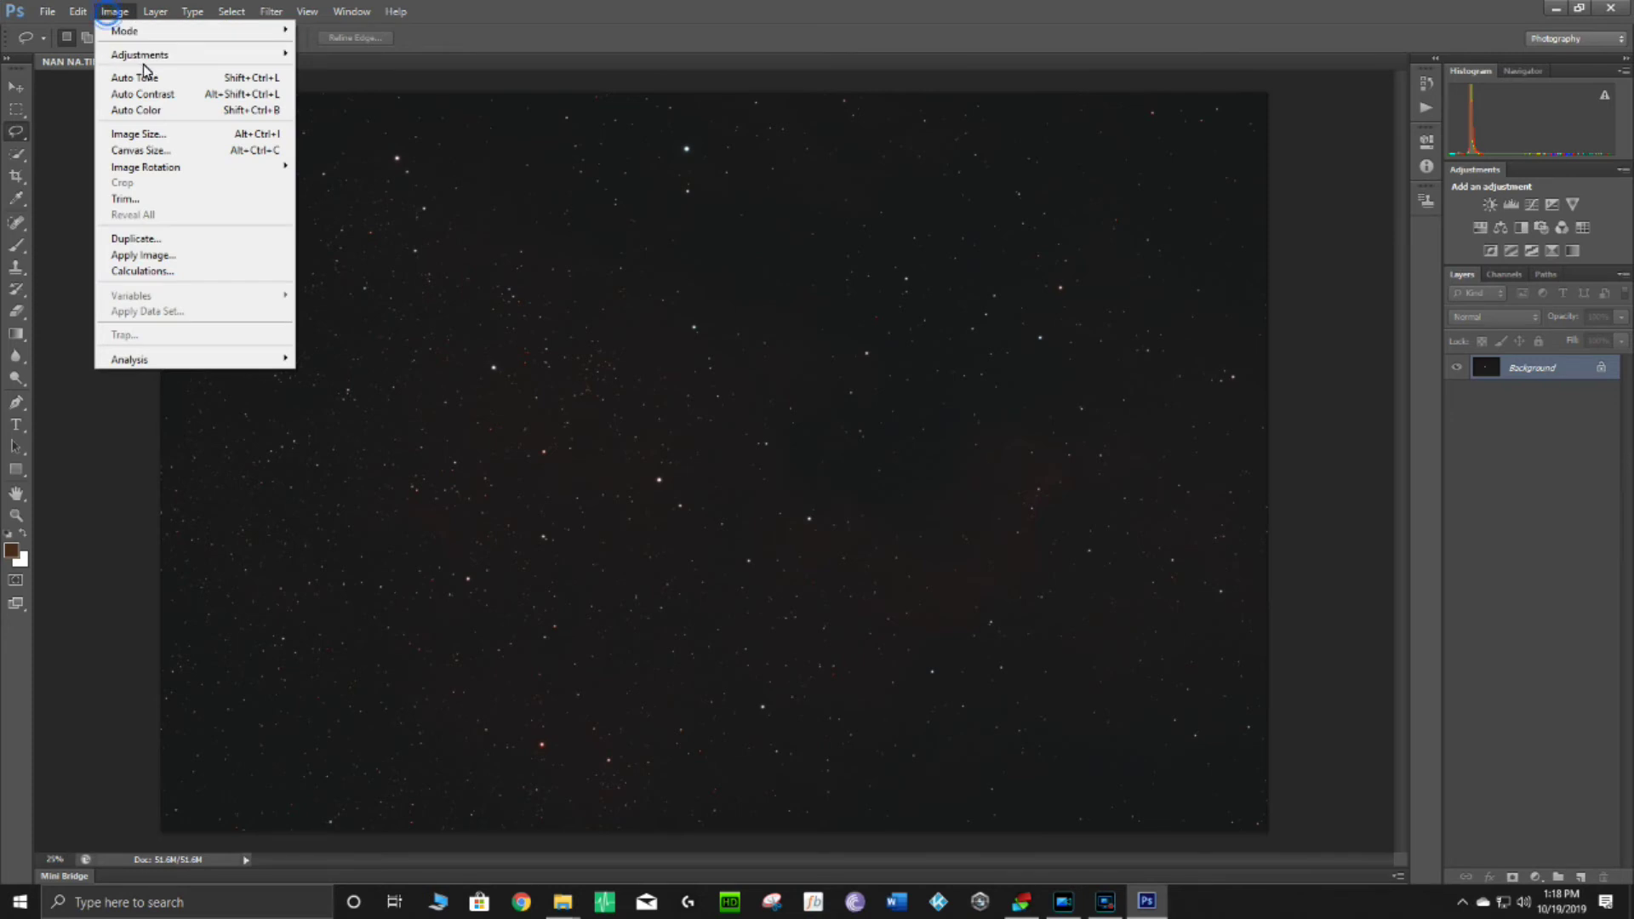
mouse_move(187, 56)
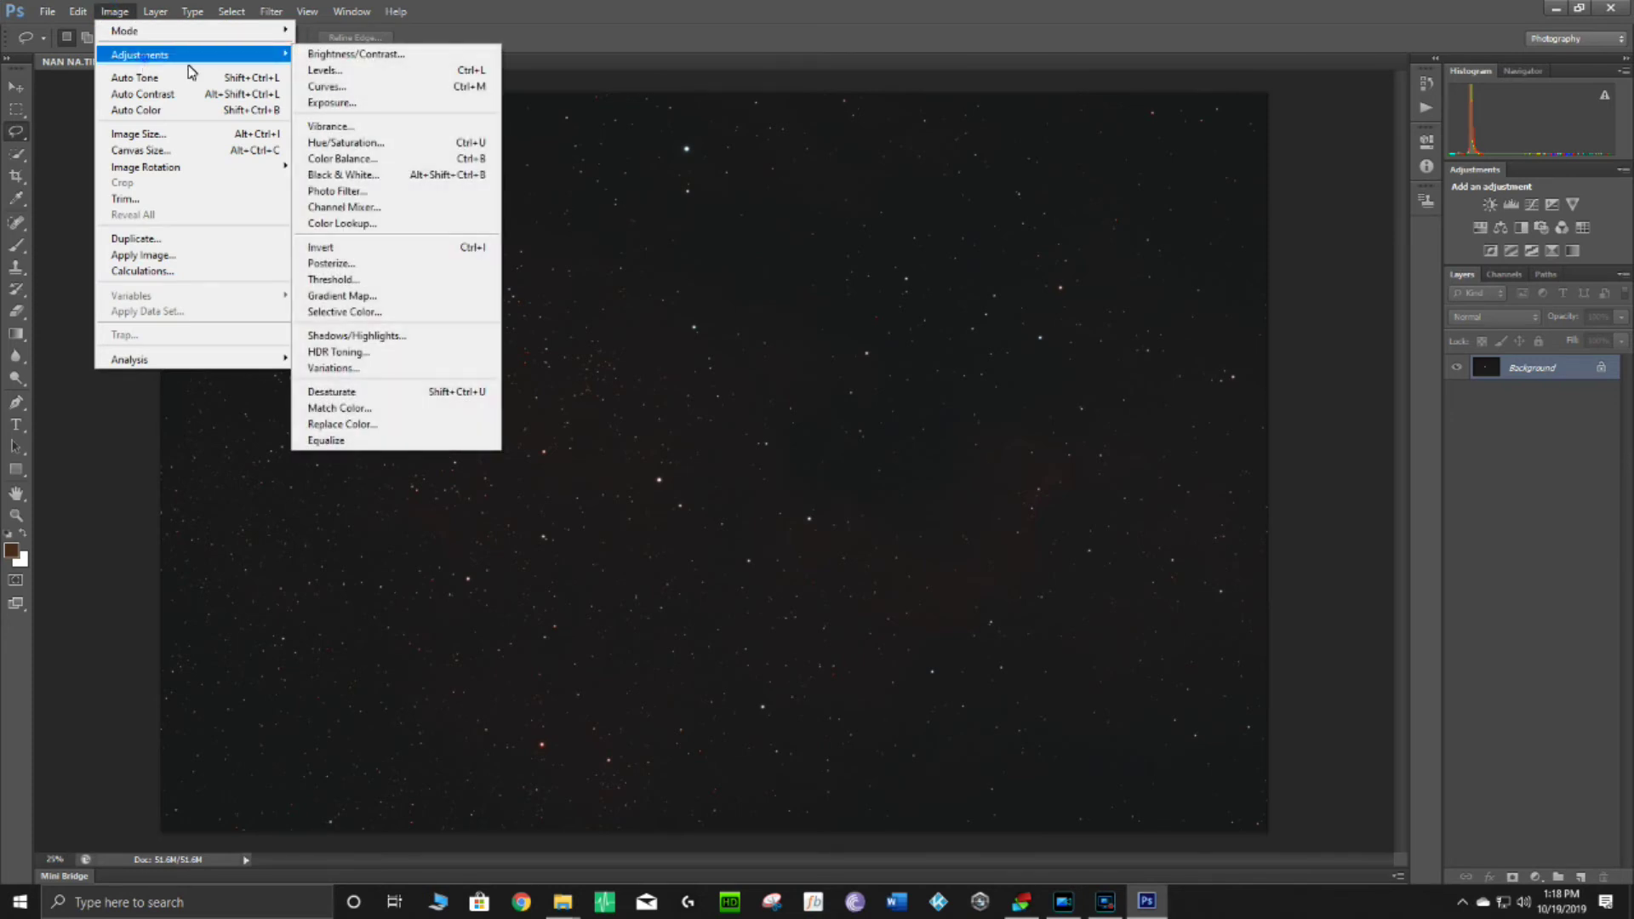
click(344, 87)
drag(1203, 308, 1178, 229)
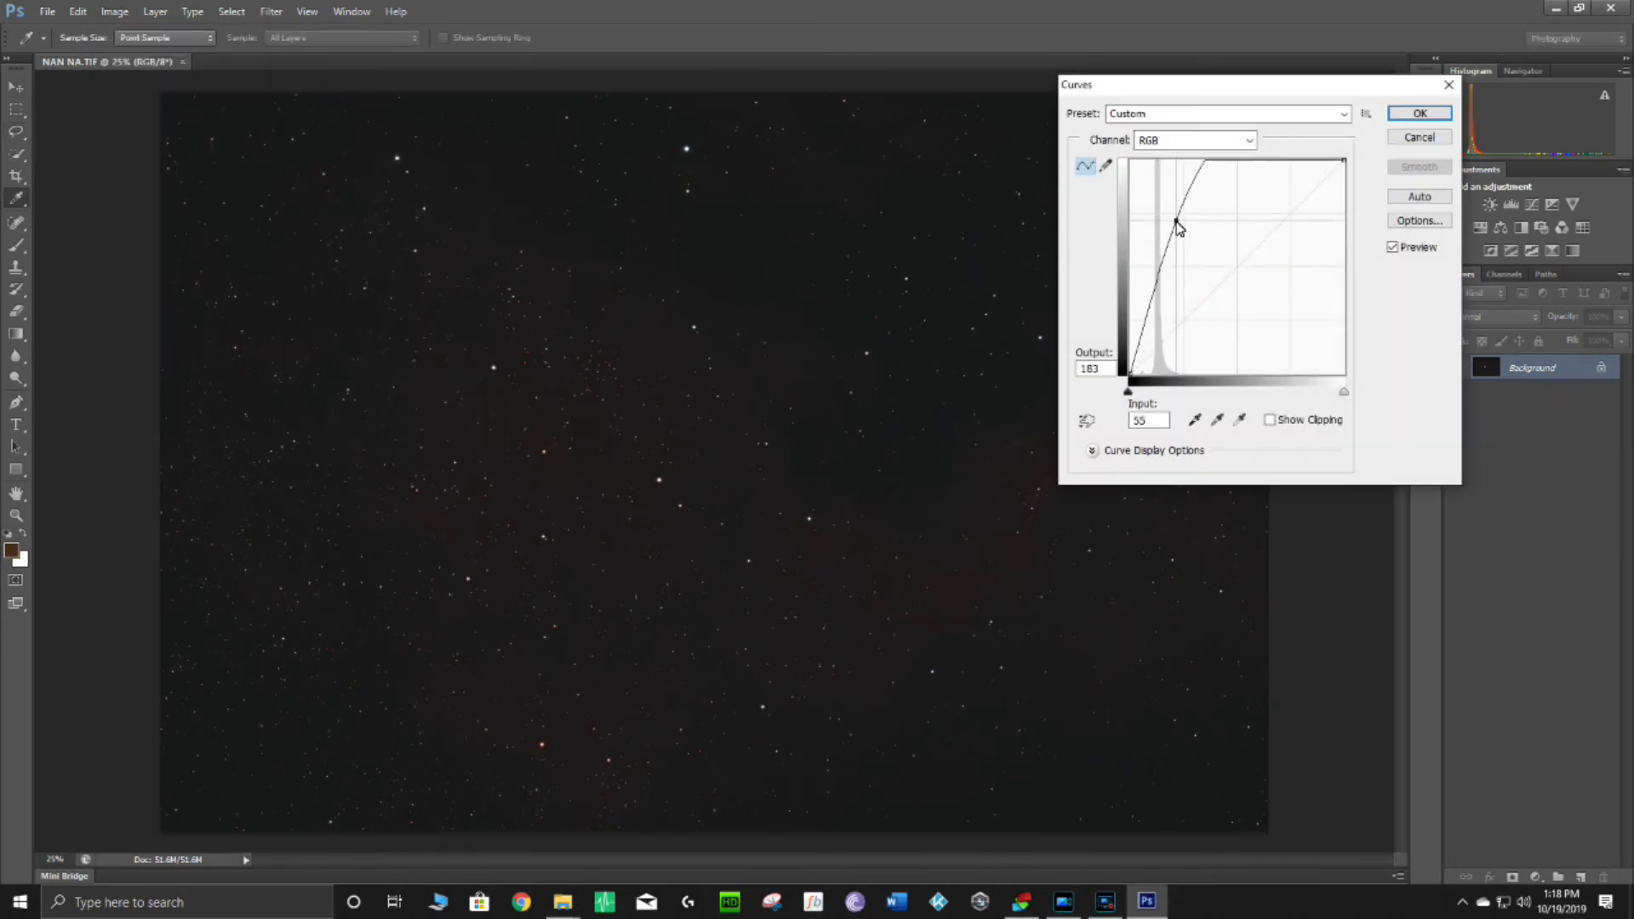
click(1189, 202)
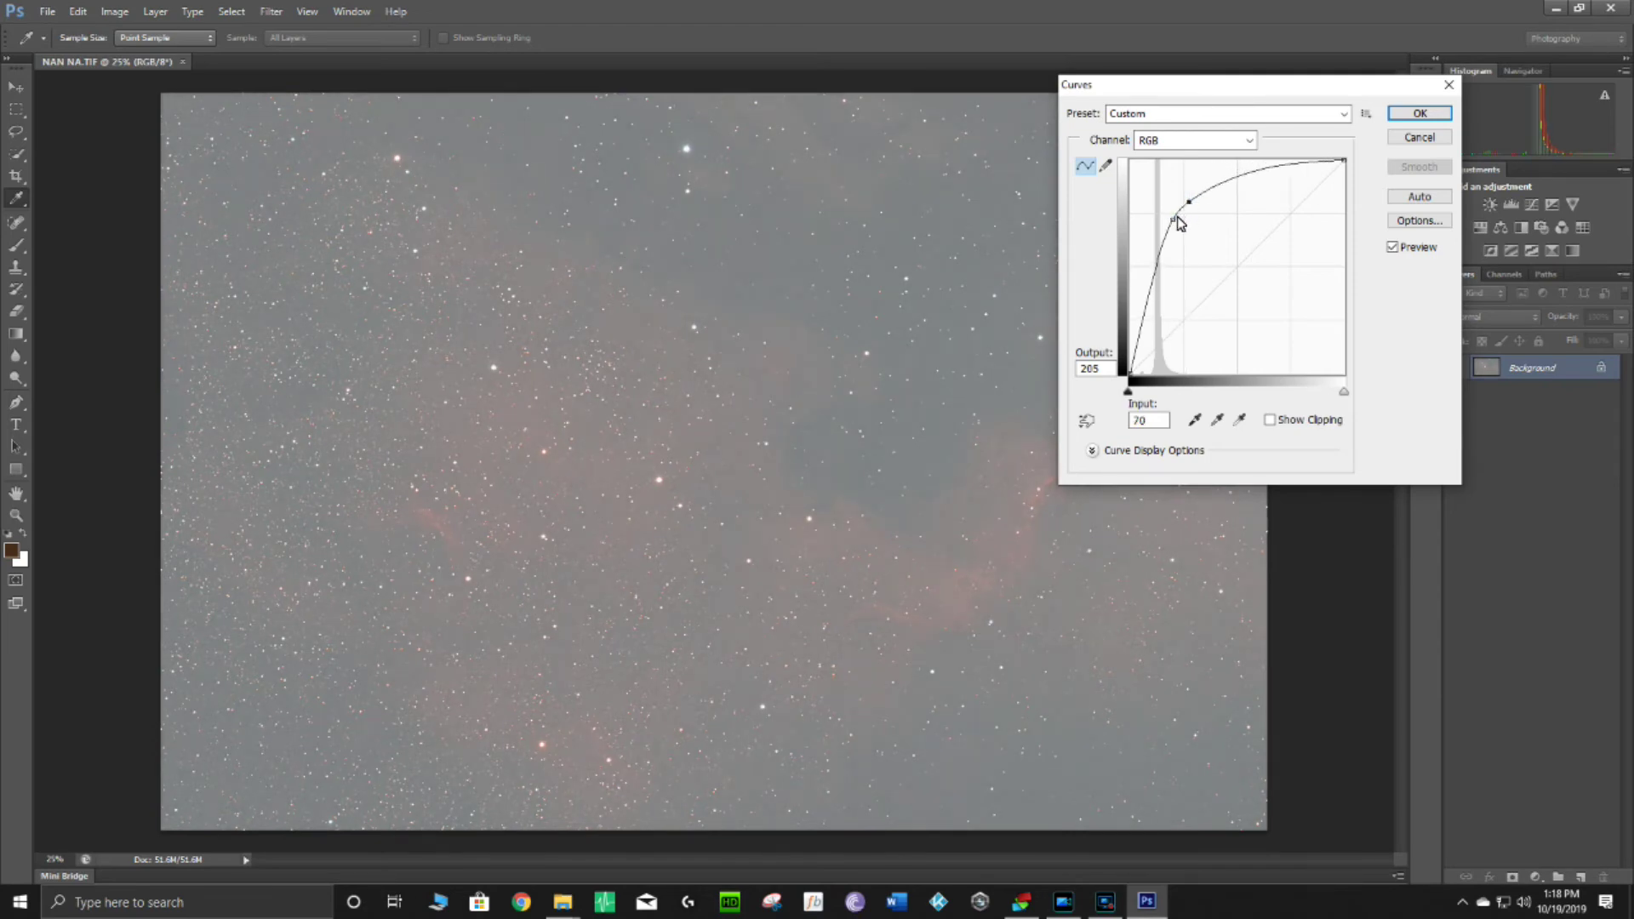
click(1423, 114)
key(l)
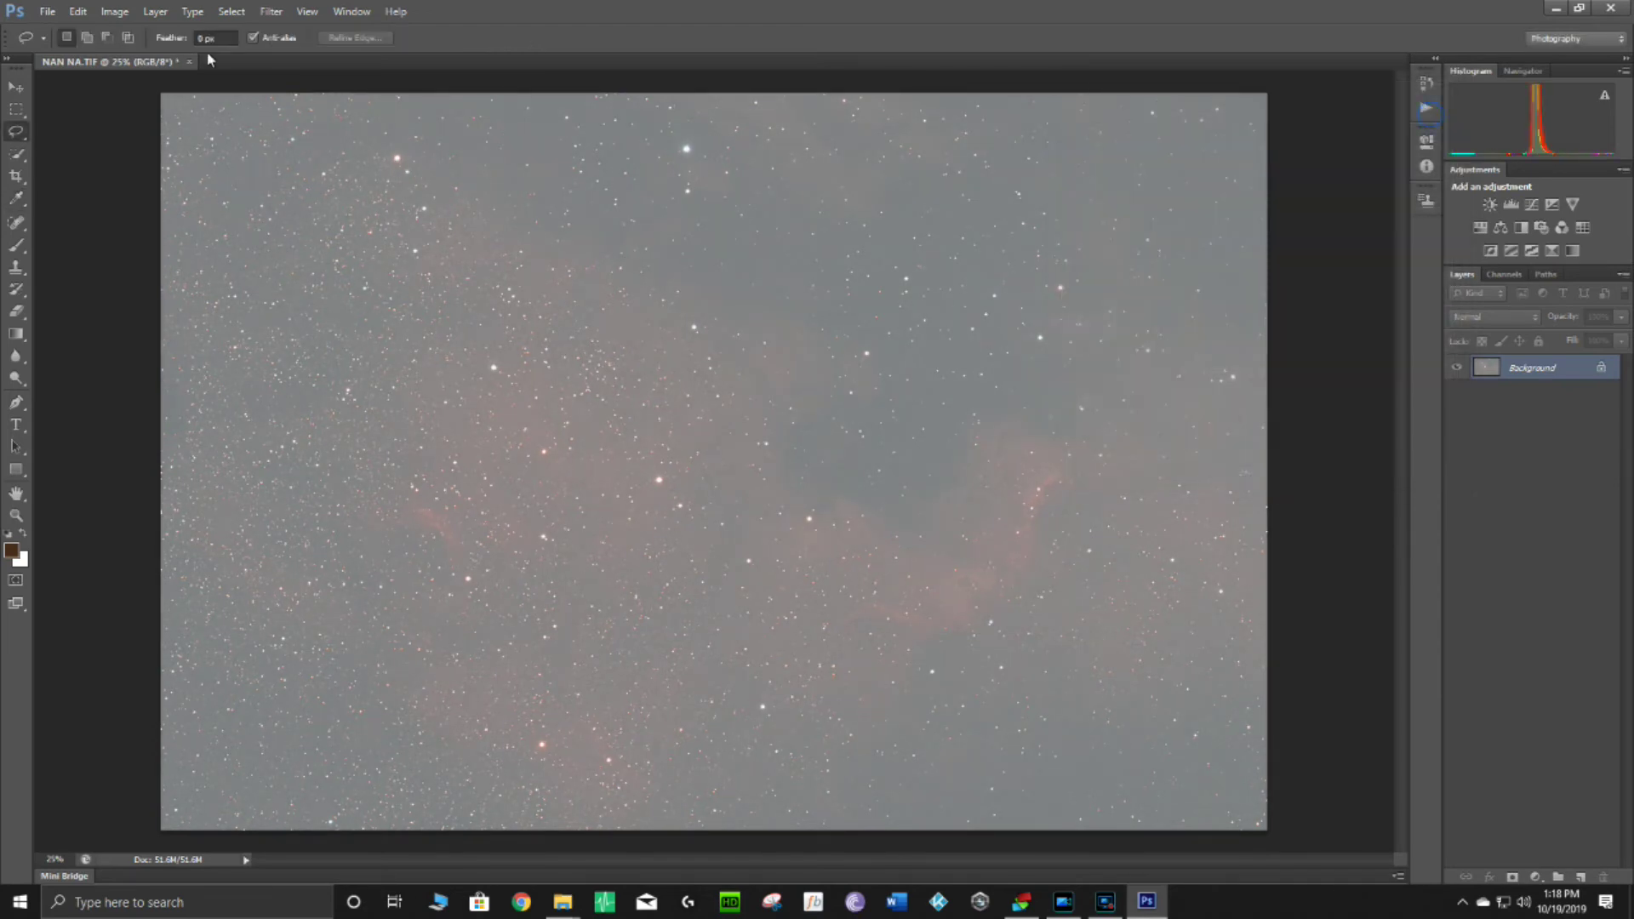
- Darken the sky background with a Levels adjustment, setting the RGB black input level to 105
click(114, 11)
mouse_move(130, 56)
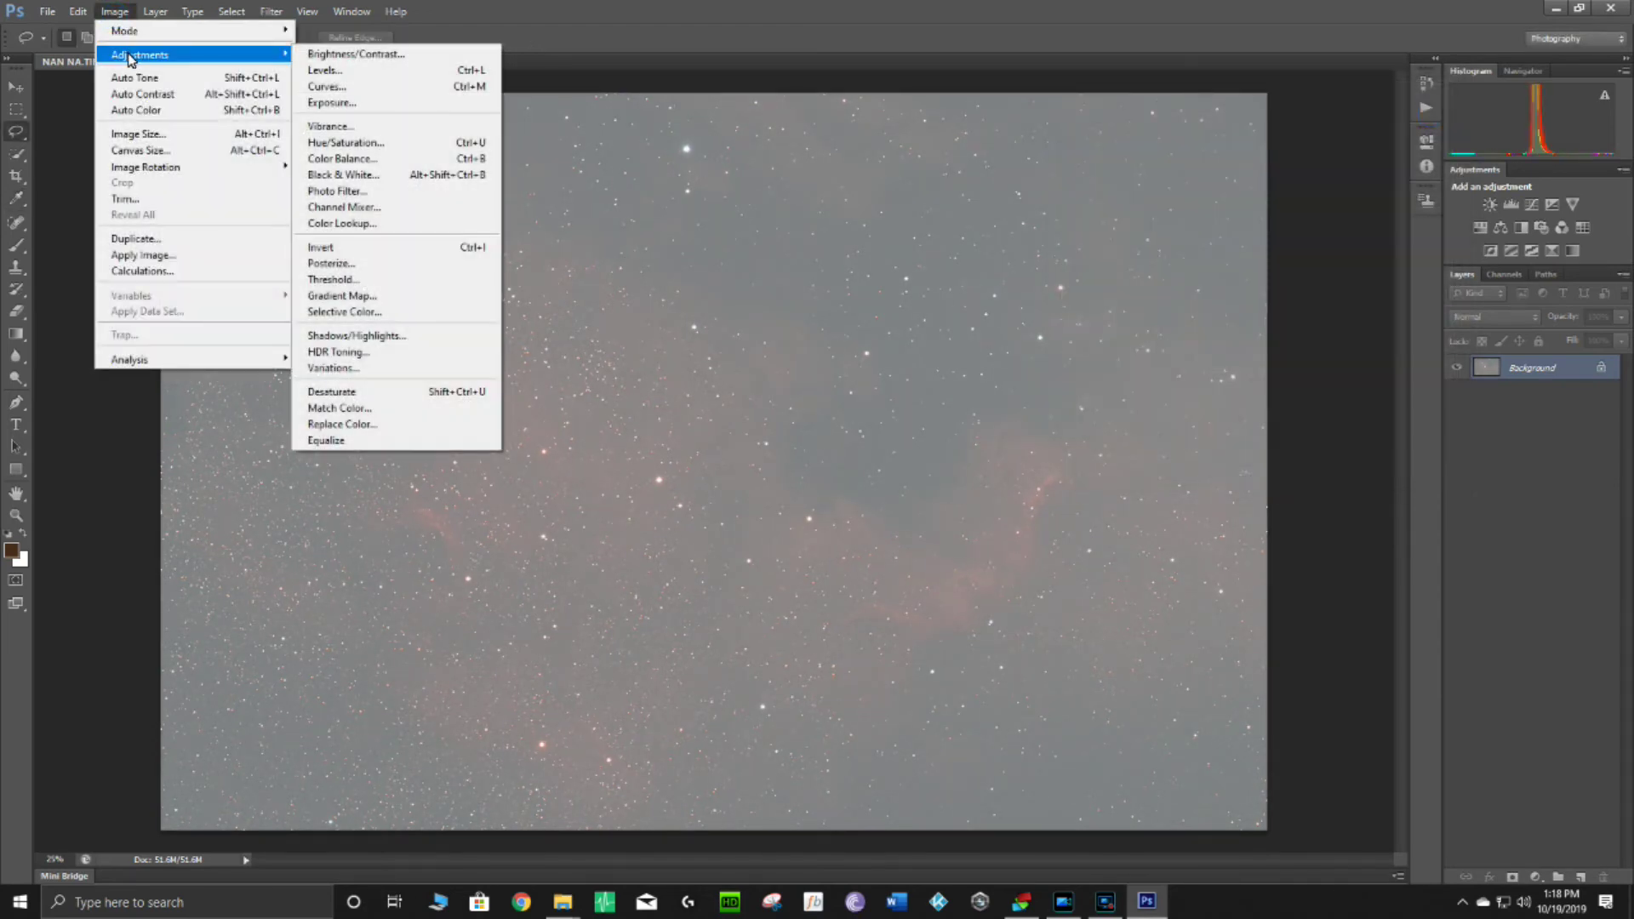
click(324, 70)
drag(218, 320, 309, 321)
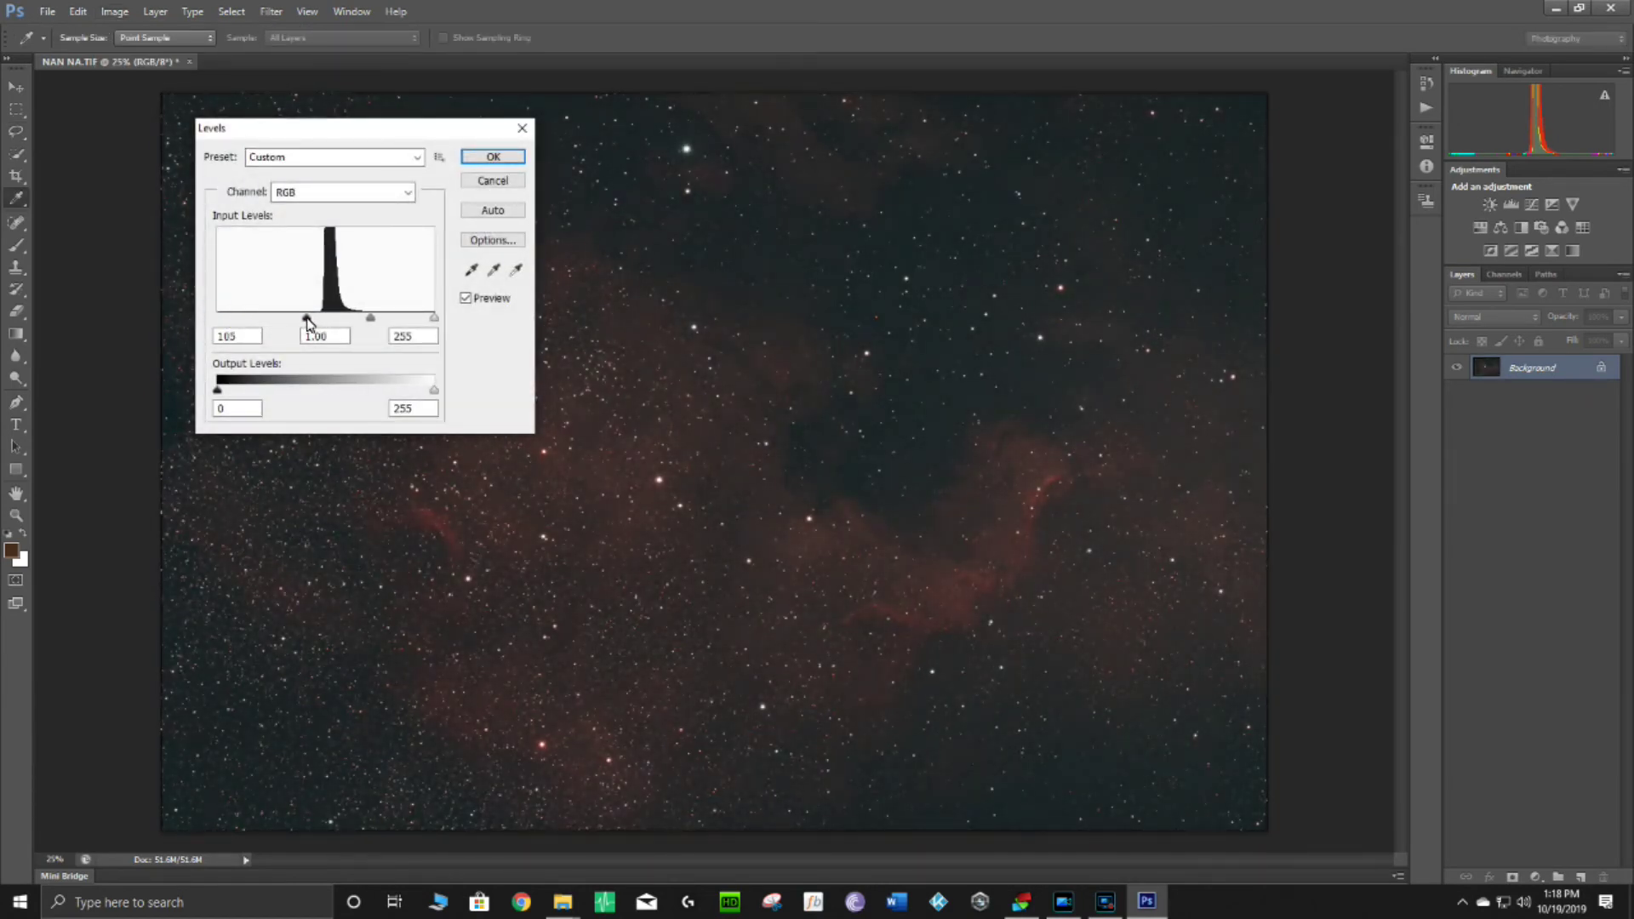
click(486, 155)
key(l)
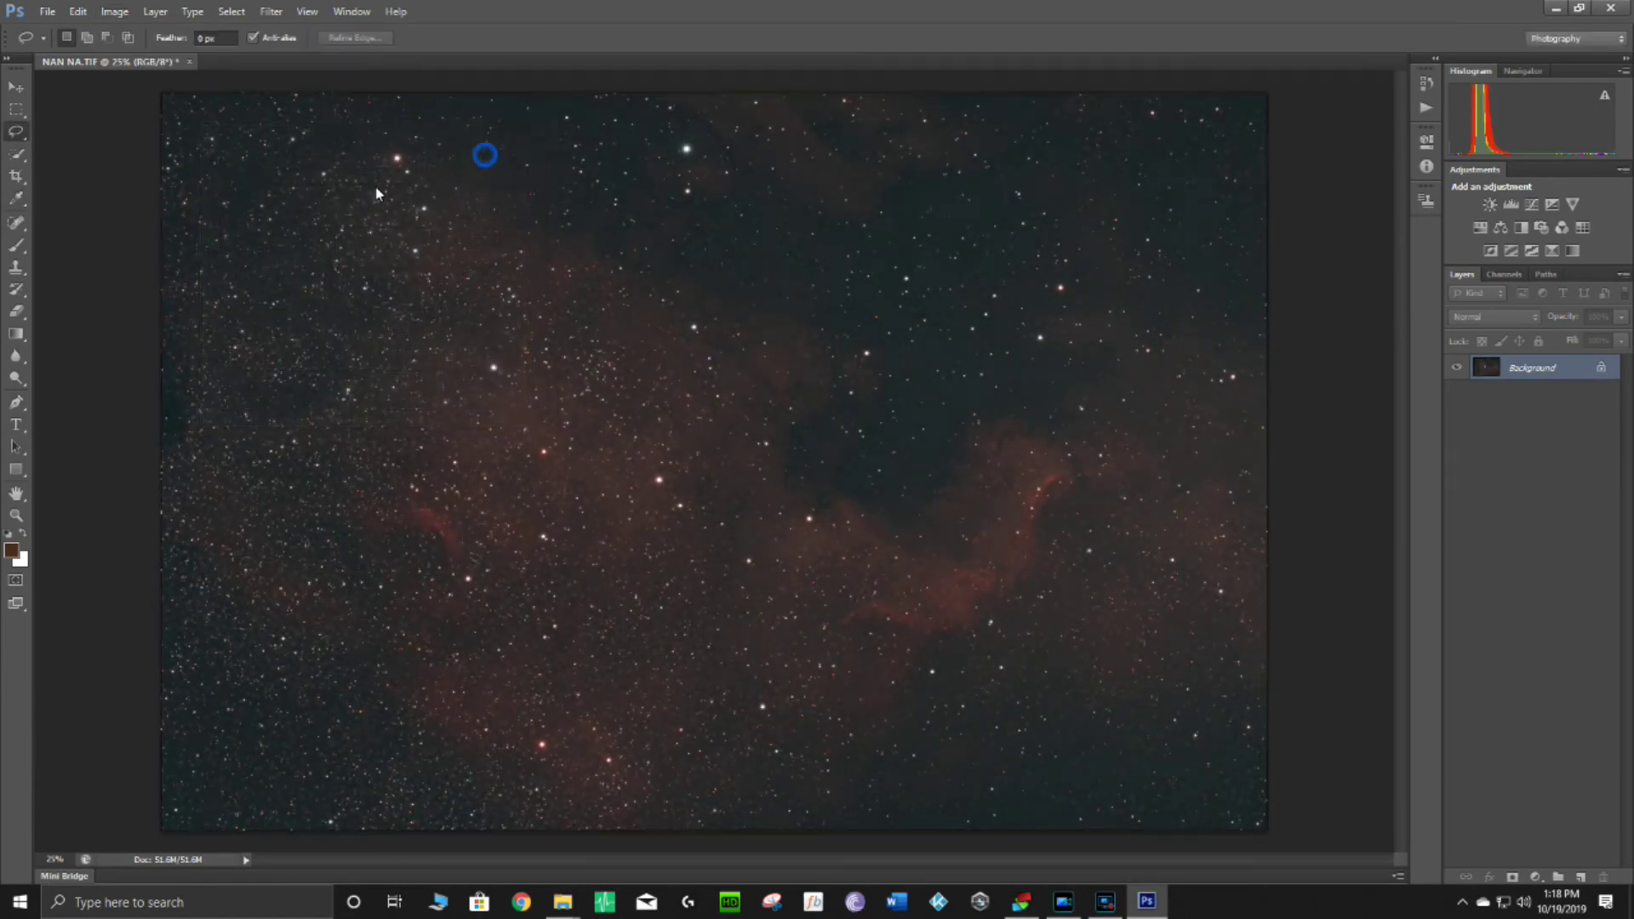
- Boost the nebula's contrast with an S-shaped RGB Curves adjustment, using points at input 48, output 51 and input 106, output 159
click(115, 11)
mouse_move(153, 55)
click(381, 89)
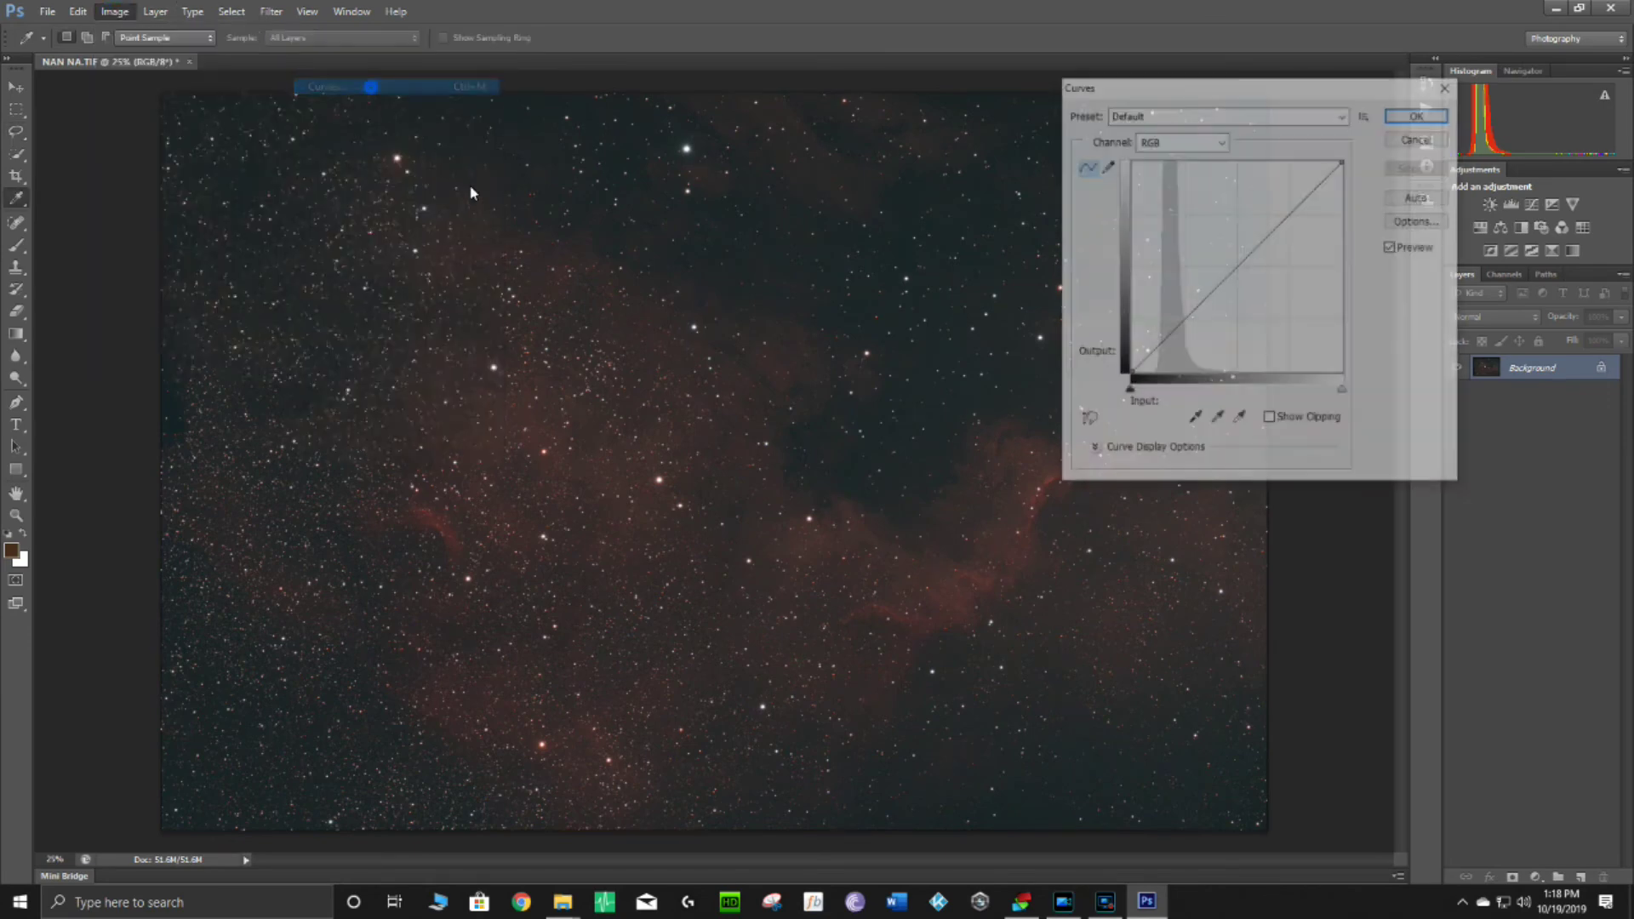
drag(1225, 298, 1217, 247)
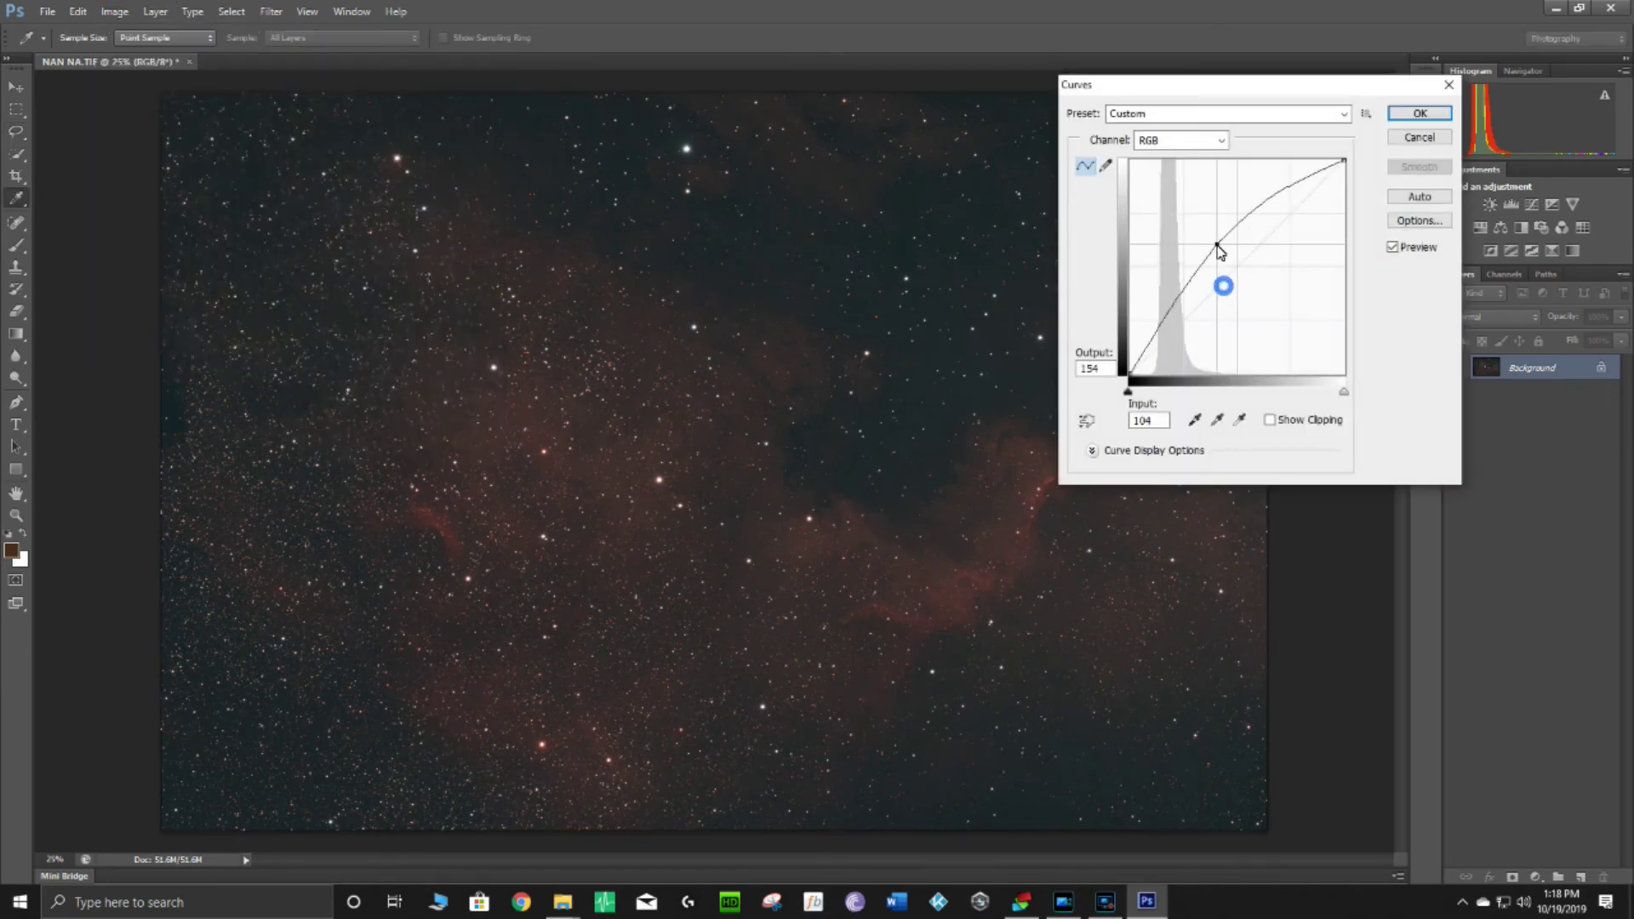
drag(1171, 310, 1177, 335)
drag(1217, 245, 1221, 248)
drag(1177, 335, 1173, 332)
drag(1221, 249, 1220, 242)
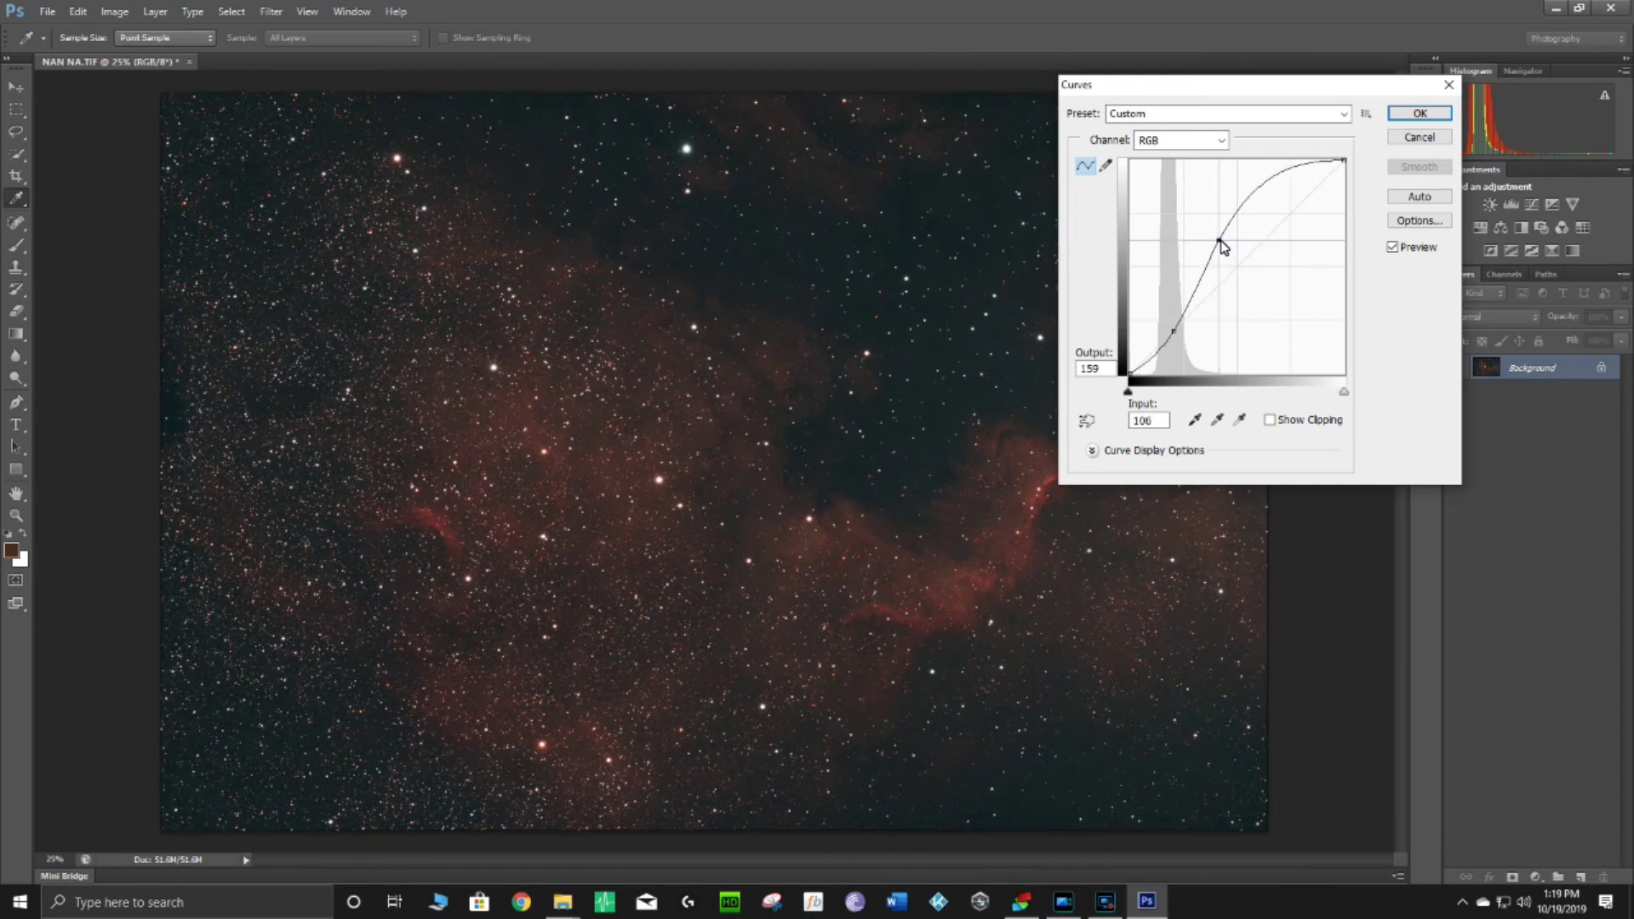
drag(1178, 336, 1171, 335)
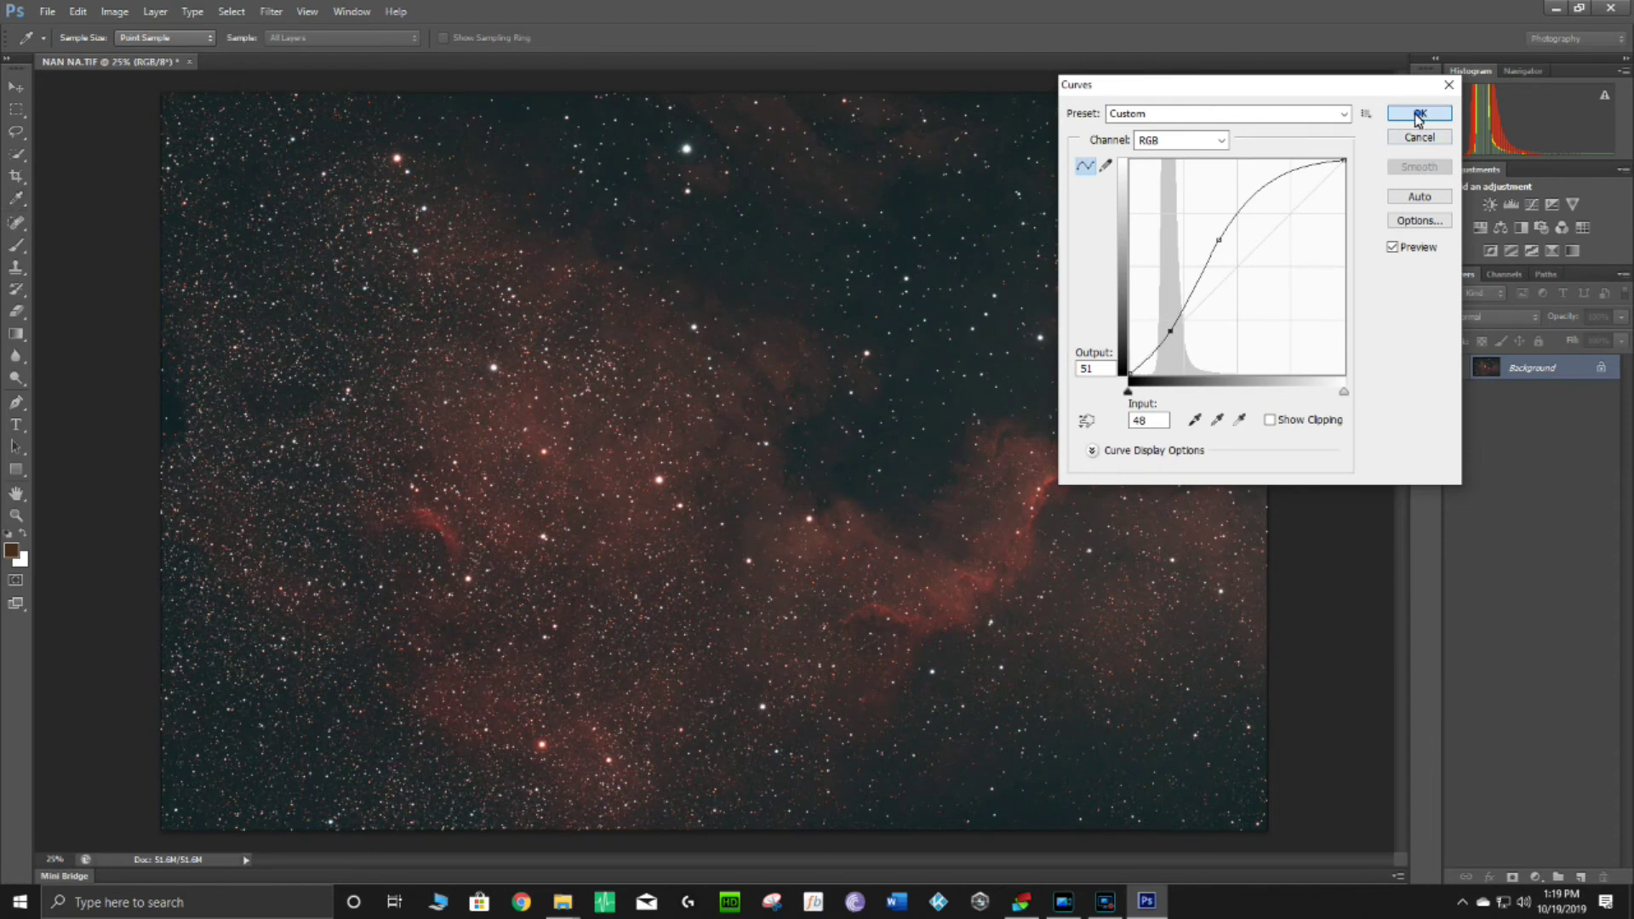
click(1418, 115)
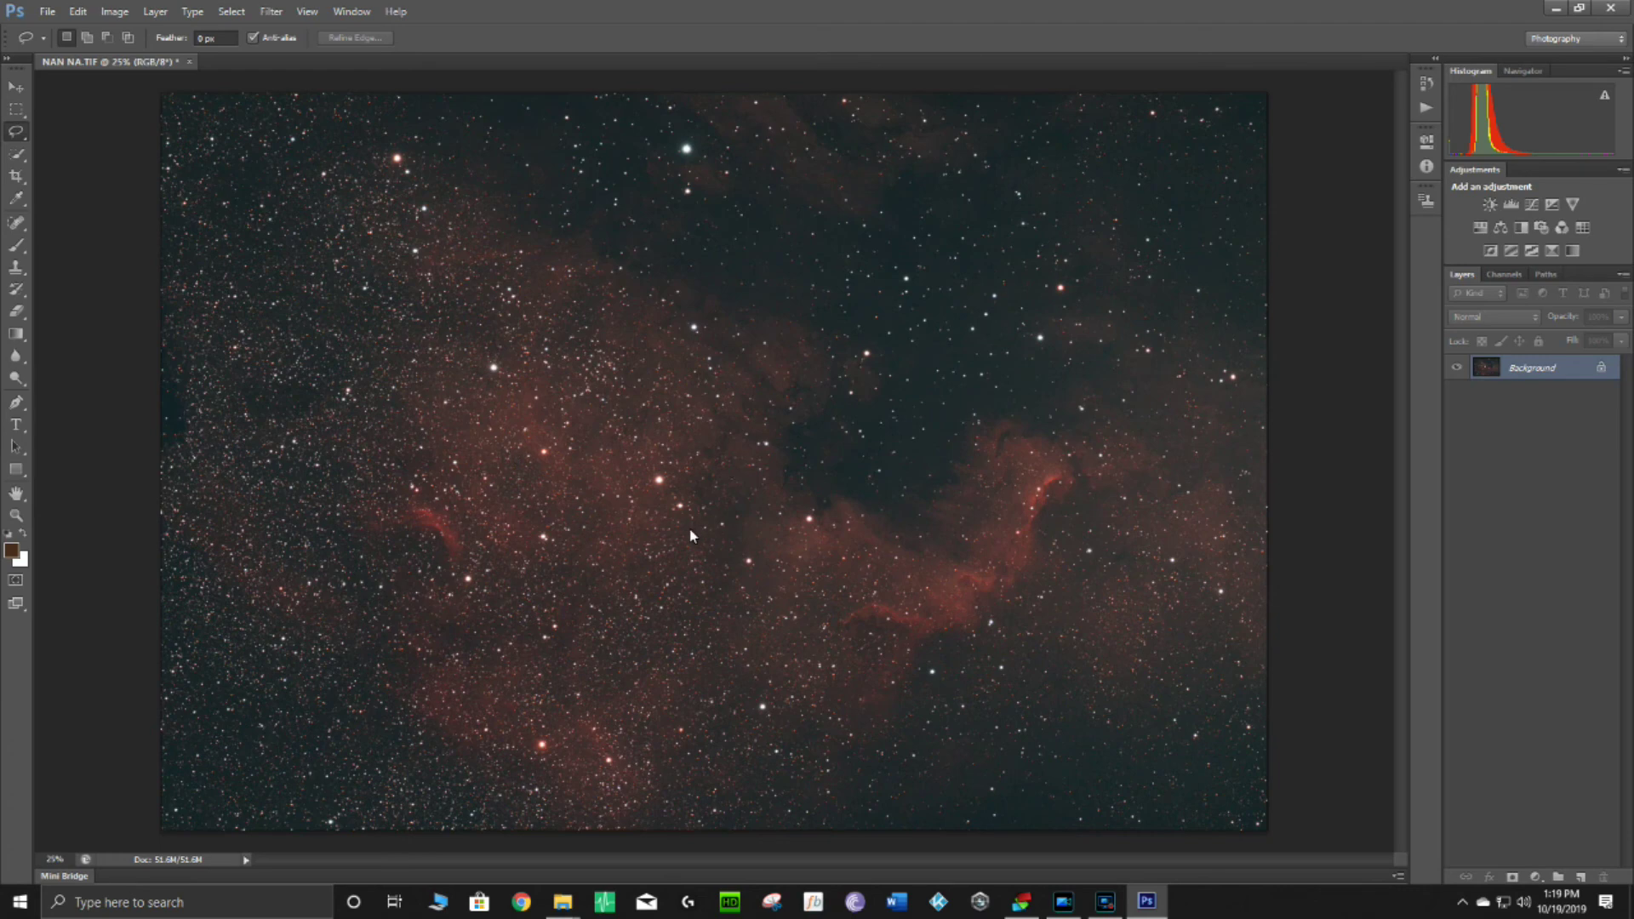
key(ctrl+minus)
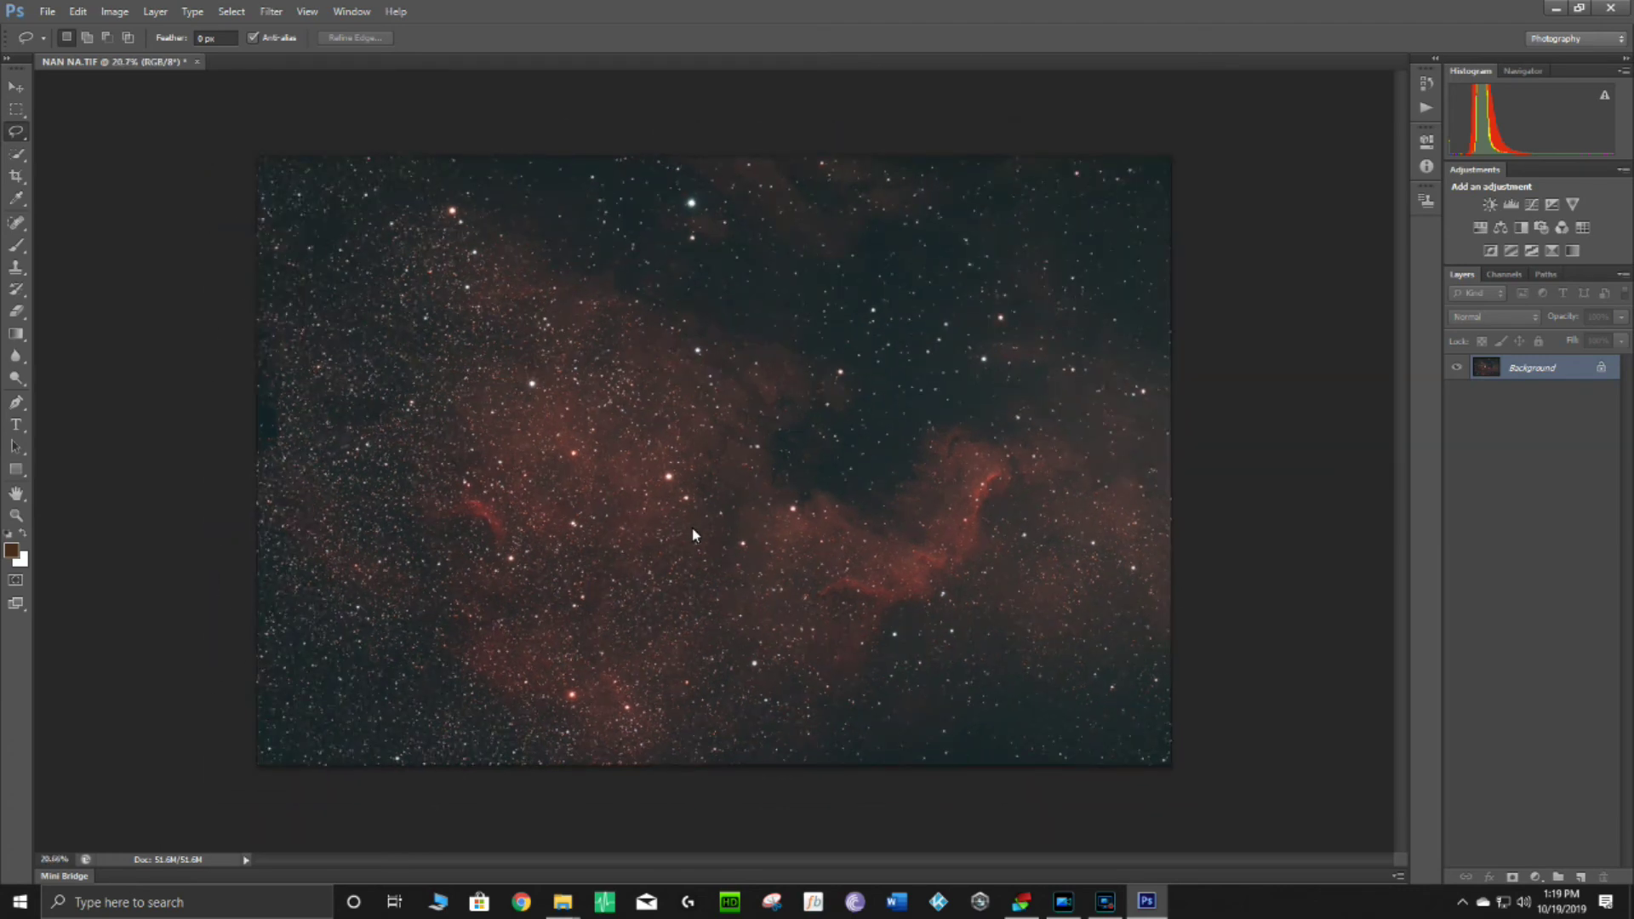